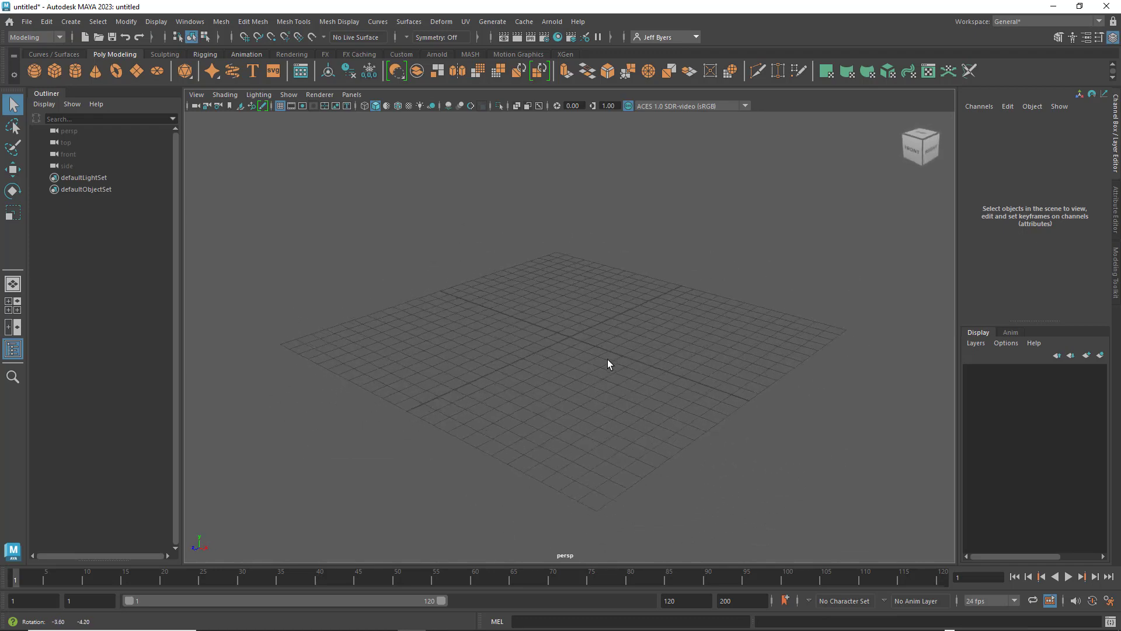
- Examine the perspective grid and compare the single perspective view with the four-view layout
alt+middle_drag(613, 368, 597, 338)
alt+drag(598, 338, 600, 315)
alt+drag(642, 345, 620, 288)
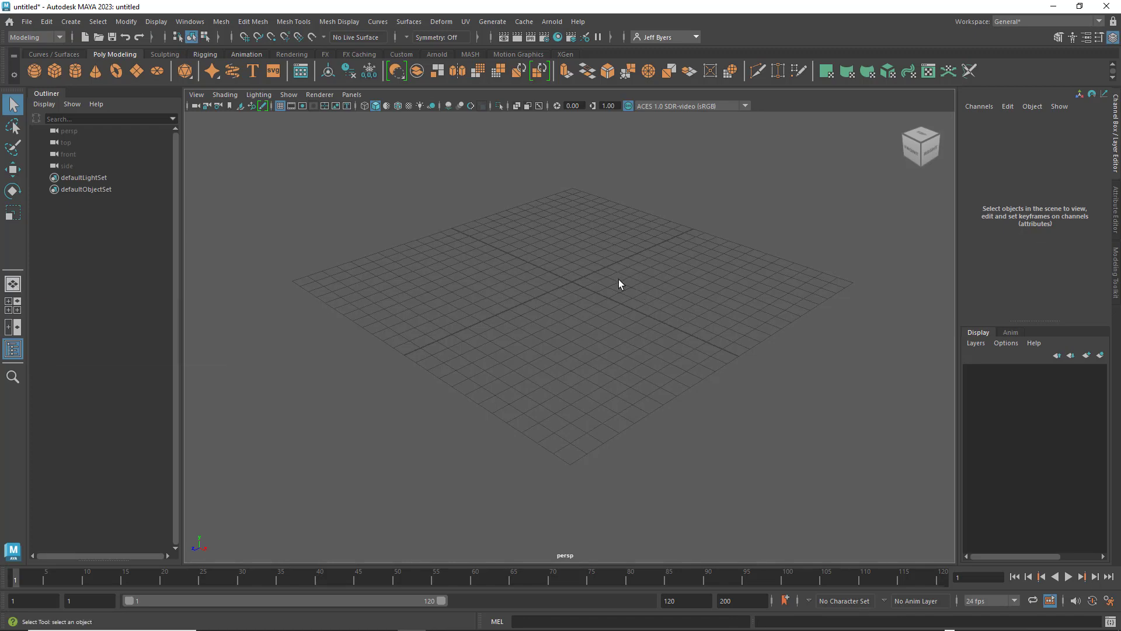
key(space)
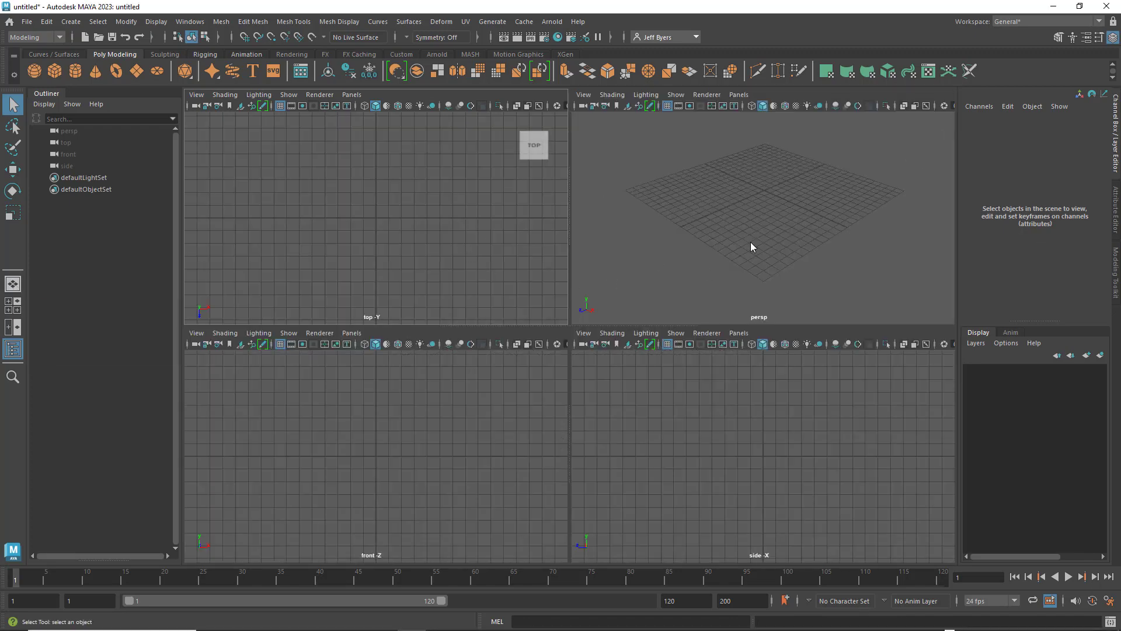
key(space)
key(space)
key(space)
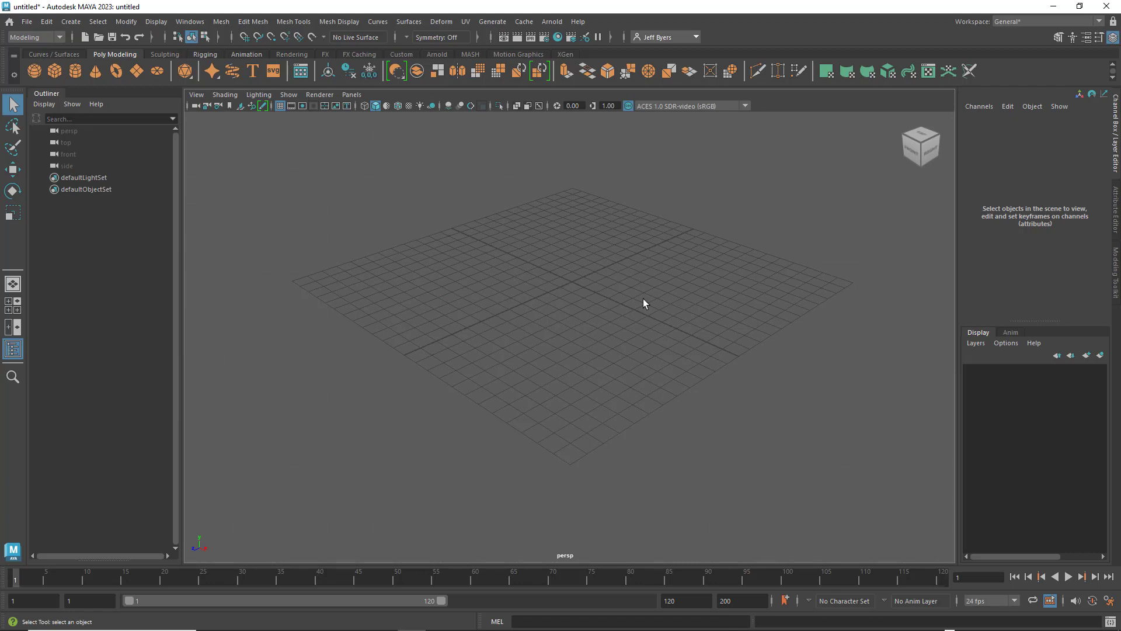
- Maximize the top, front and perspective views in turn from the four-view layout, ending in the single perspective view
key(space)
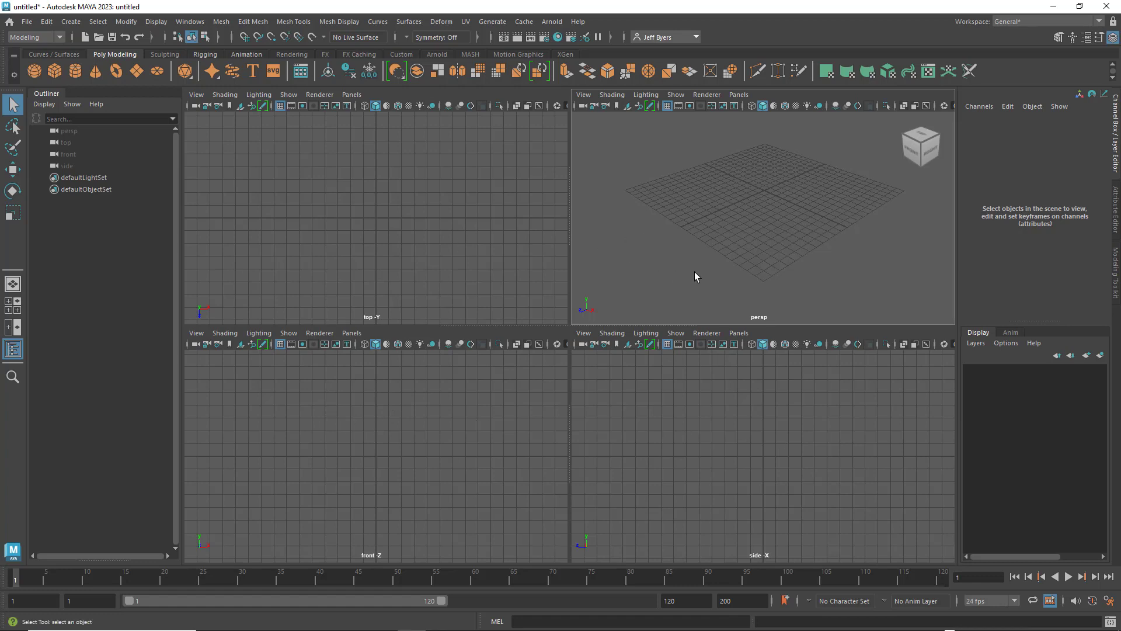
click(401, 207)
key(space)
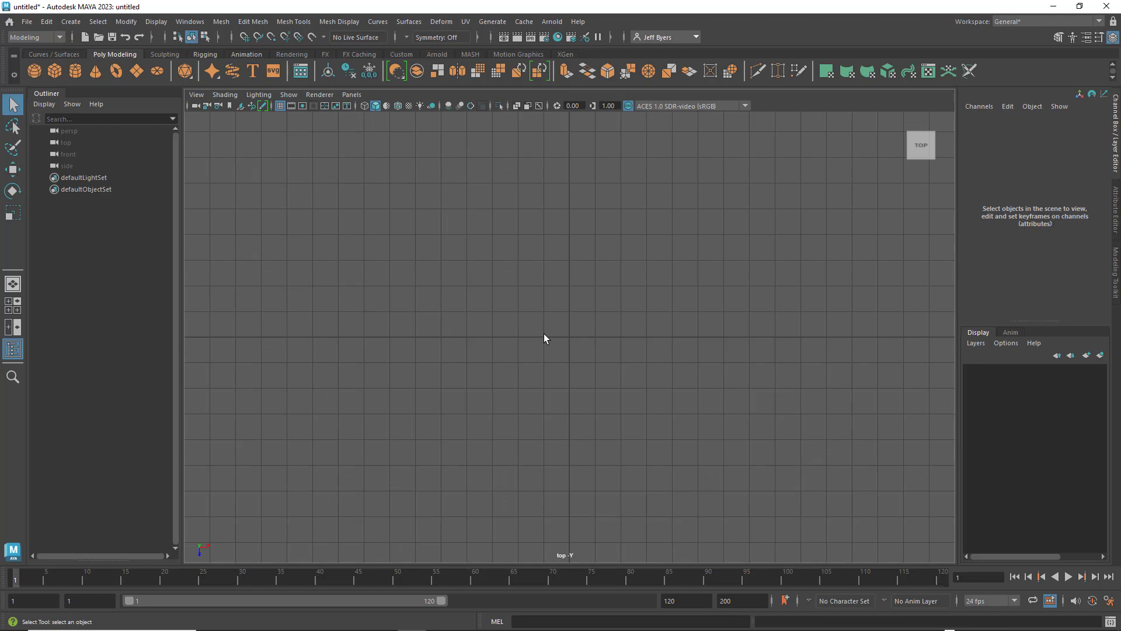
key(space)
key(space)
key(space)
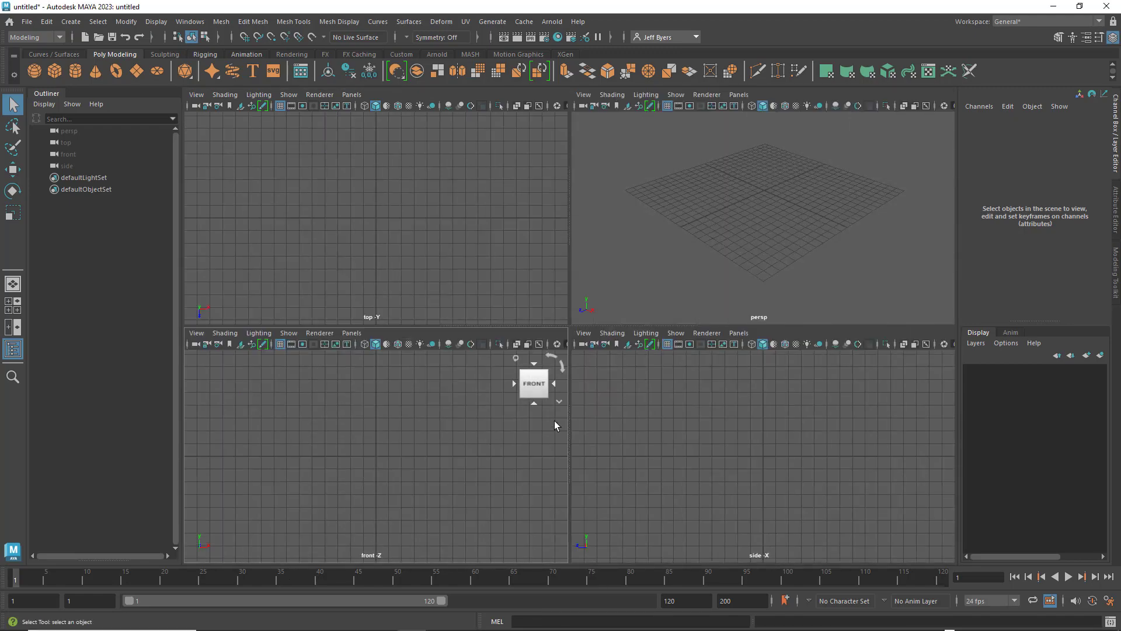
key(space)
key(space)
key(space)
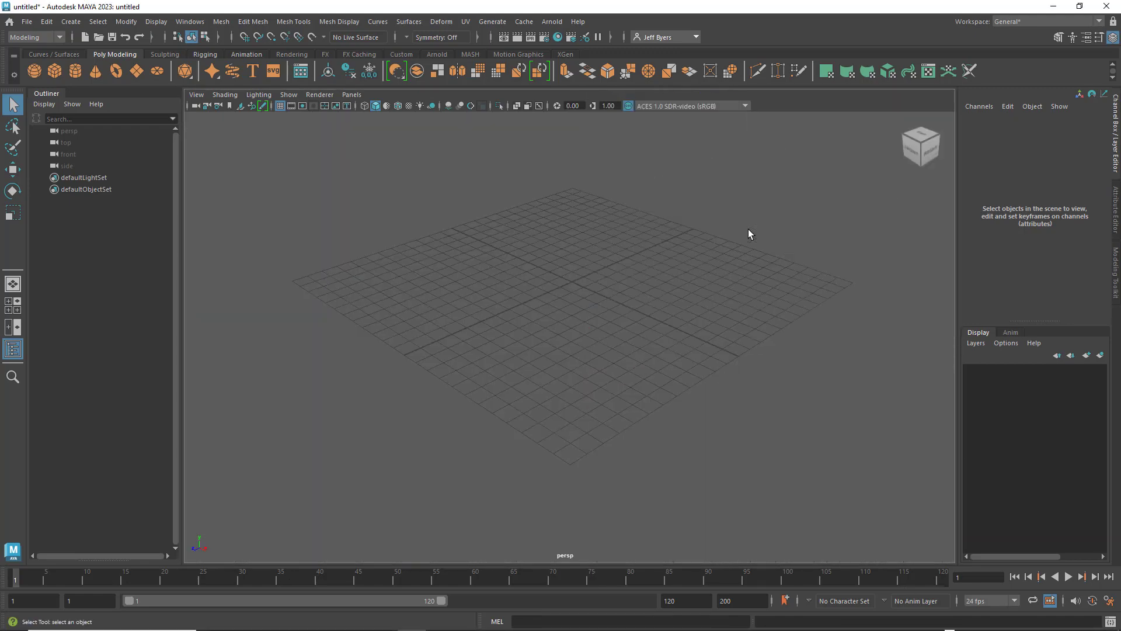
key(space)
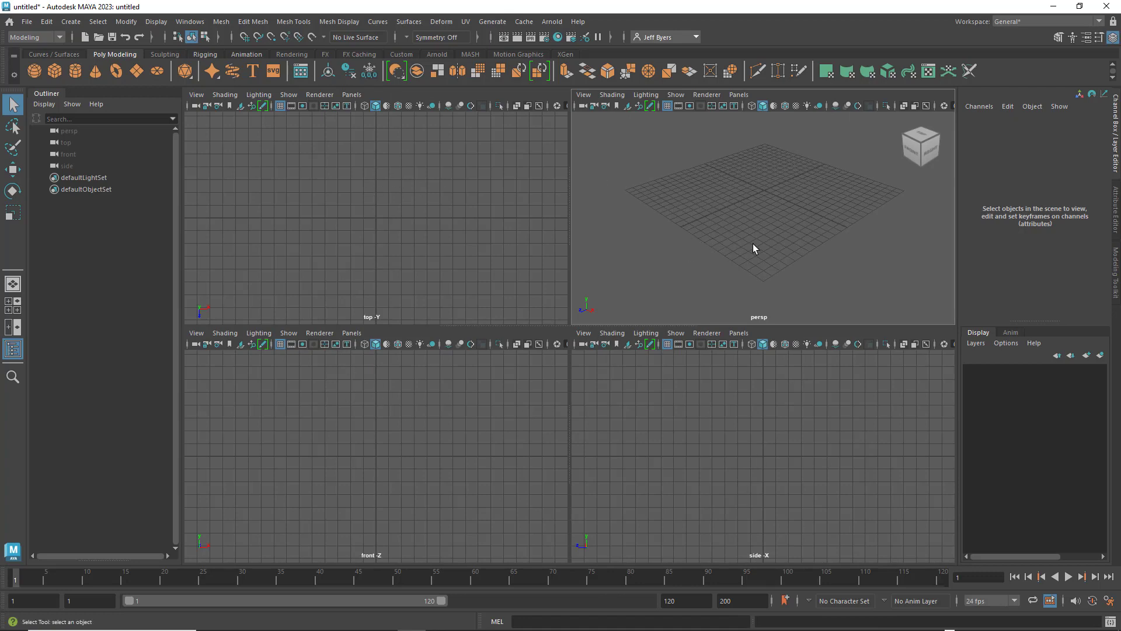
key(space)
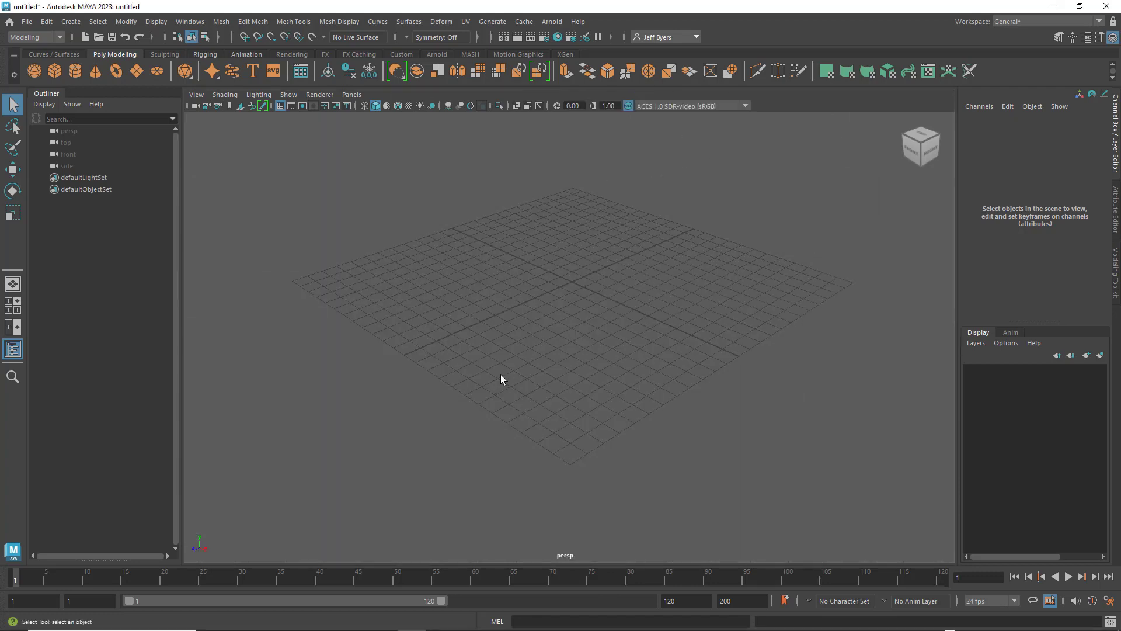
- Examine the grid and axis orientation of the empty scene from several angles in the perspective view
mouse_move(500, 378)
alt+mouse_down()
mouse_move(525, 353)
mouse_move(496, 335)
mouse_move(442, 354)
mouse_move(523, 368)
mouse_move(438, 328)
mouse_move(350, 358)
mouse_move(397, 375)
mouse_move(508, 362)
alt+mouse_up()
alt+drag(598, 359, 543, 363)
mouse_move(605, 329)
alt+mouse_down()
mouse_move(590, 340)
mouse_move(607, 334)
alt+mouse_up()
alt+drag(591, 355, 667, 337)
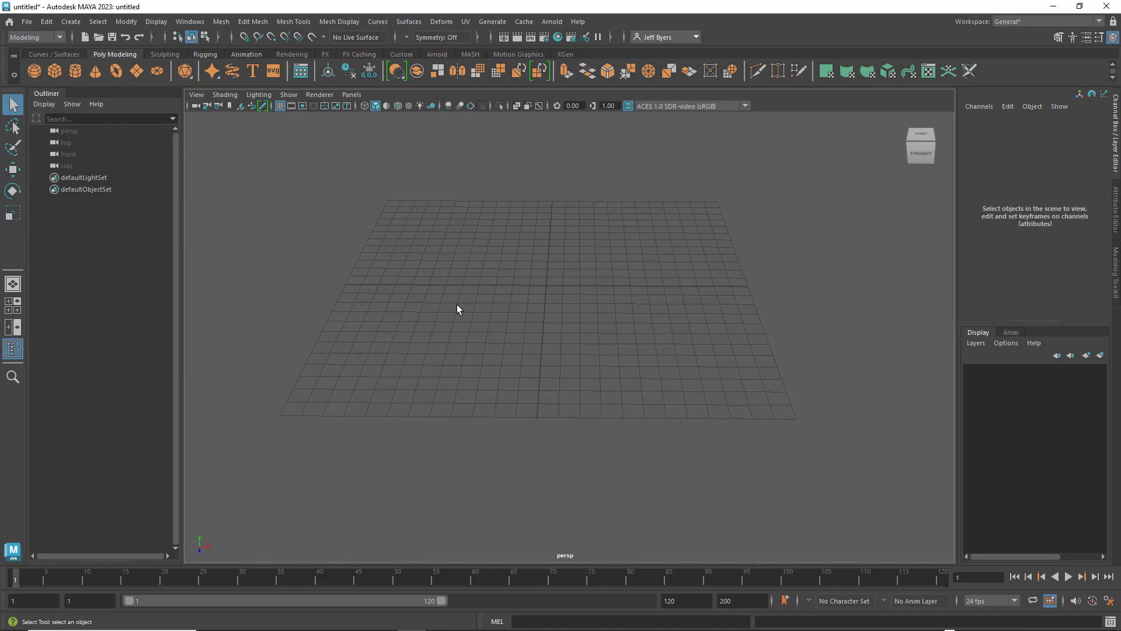
mouse_move(633, 369)
alt+mouse_down()
mouse_move(621, 408)
mouse_move(622, 358)
mouse_move(632, 409)
mouse_move(618, 438)
mouse_move(620, 308)
mouse_move(626, 371)
mouse_move(608, 375)
mouse_move(636, 378)
mouse_move(618, 376)
alt+mouse_up()
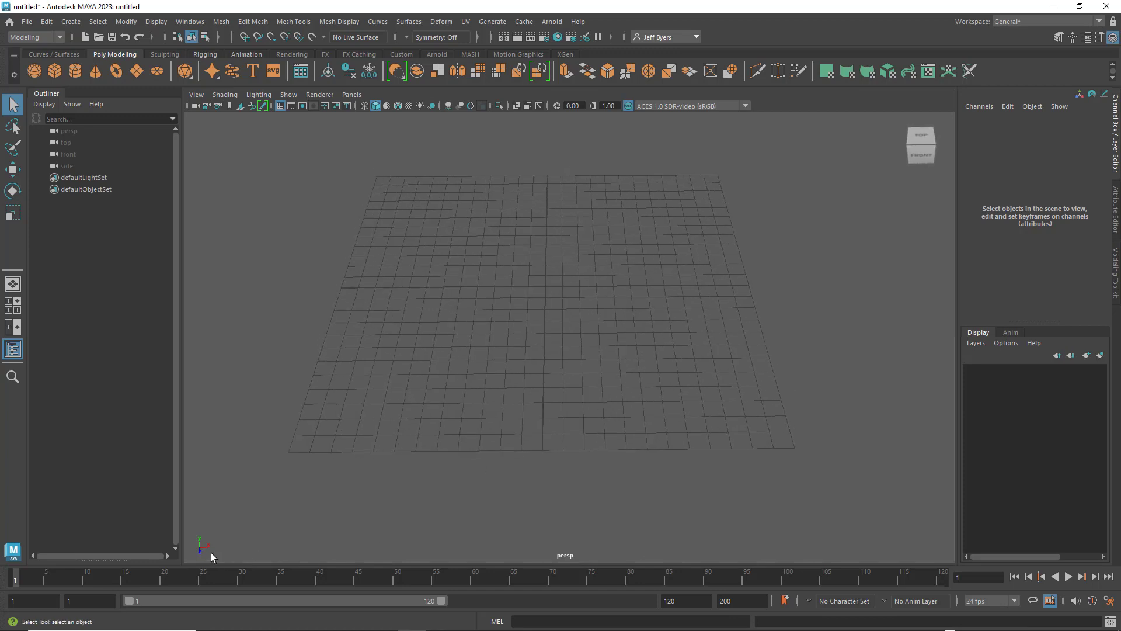
alt+drag(618, 337, 551, 292)
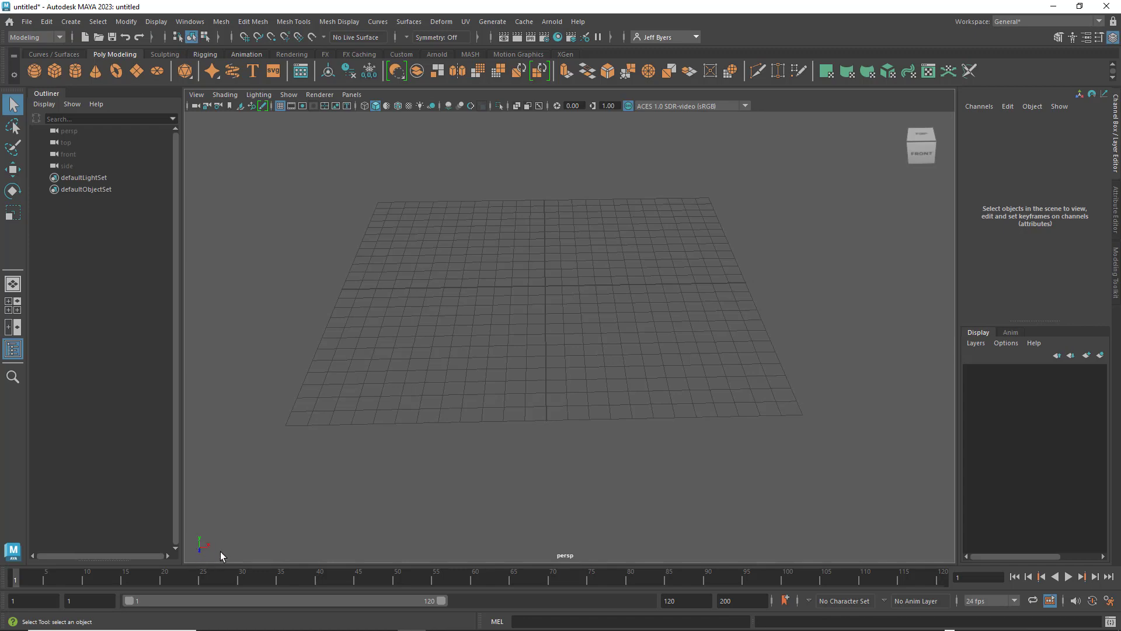
alt+drag(435, 419, 691, 173)
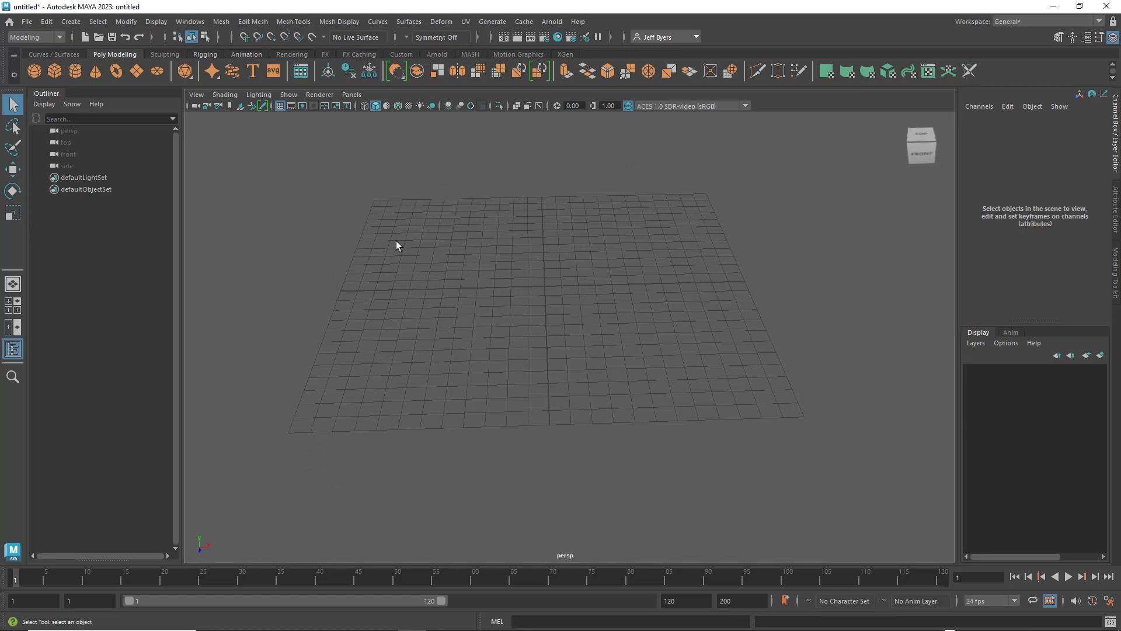
- Create a polygon cube at the origin and frame it in the perspective view
click(64, 54)
click(119, 54)
click(55, 71)
mouse_move(597, 315)
alt+mouse_down()
mouse_move(573, 310)
mouse_move(584, 307)
mouse_move(577, 294)
mouse_move(585, 321)
mouse_move(582, 310)
alt+mouse_up()
scroll(595, 309, up, 4)
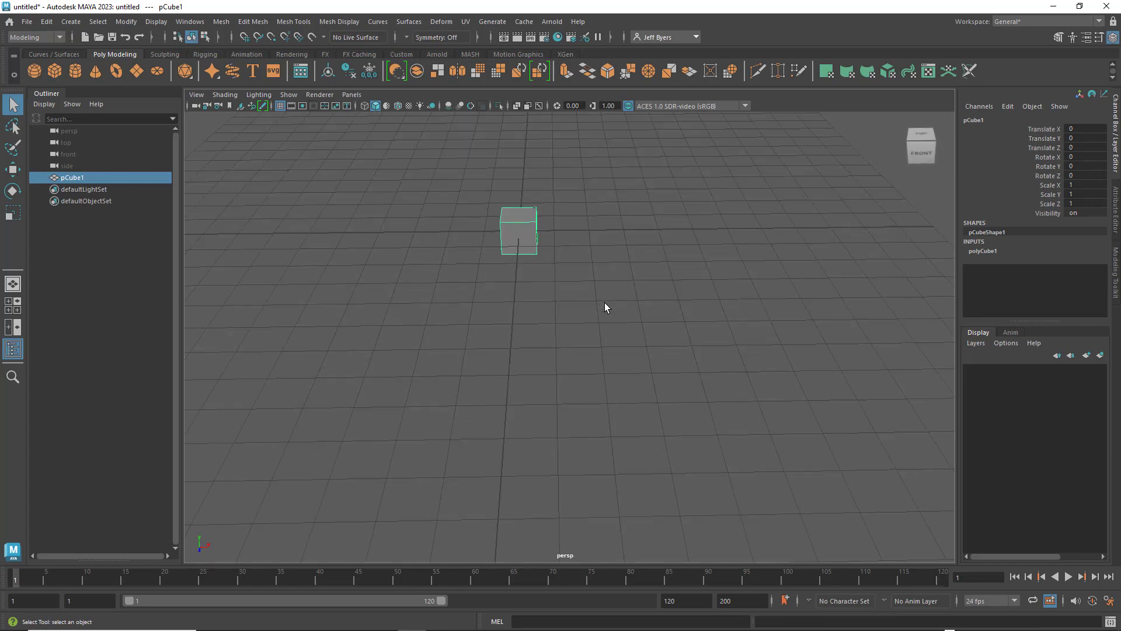
key(f)
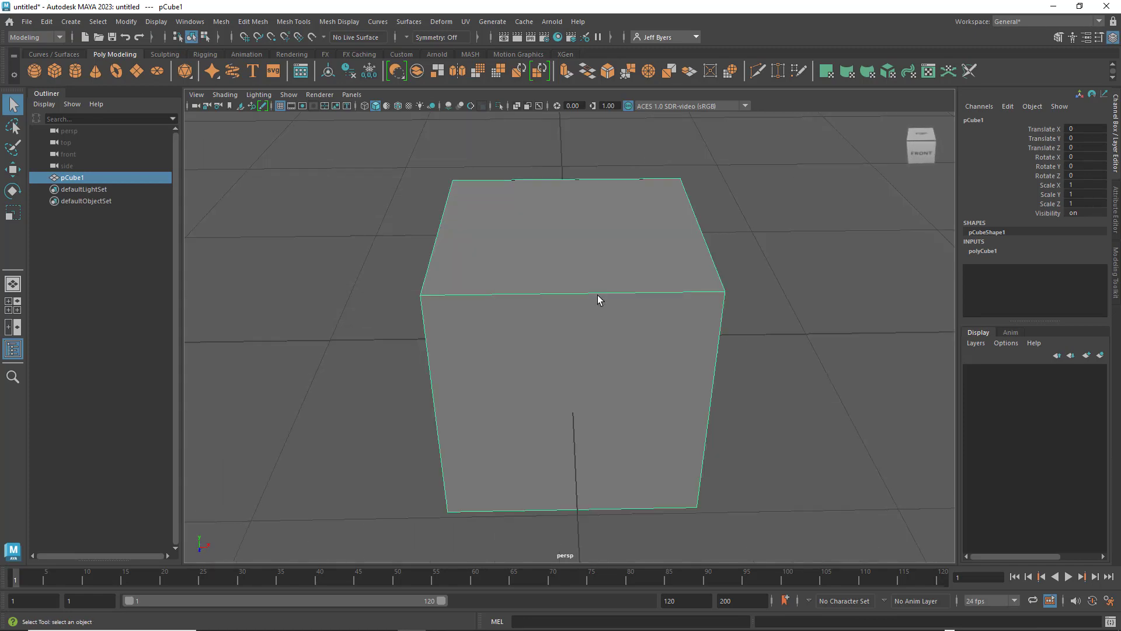
- Inspect the selected cube from near and far, refitting the view to it in between
scroll(638, 322, down, 10)
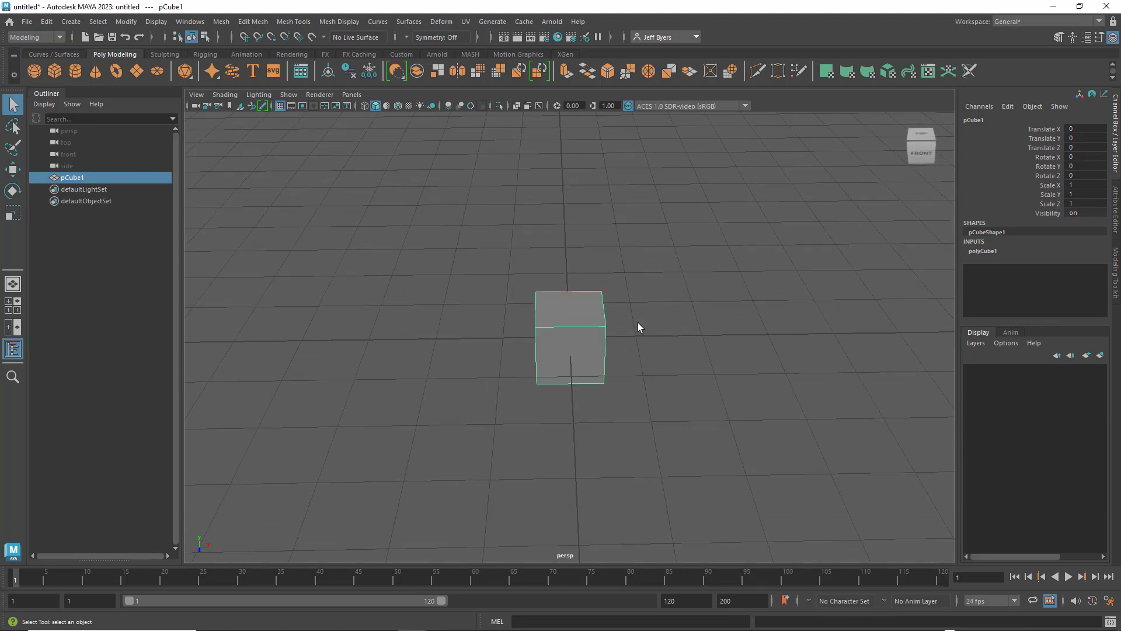
key(f)
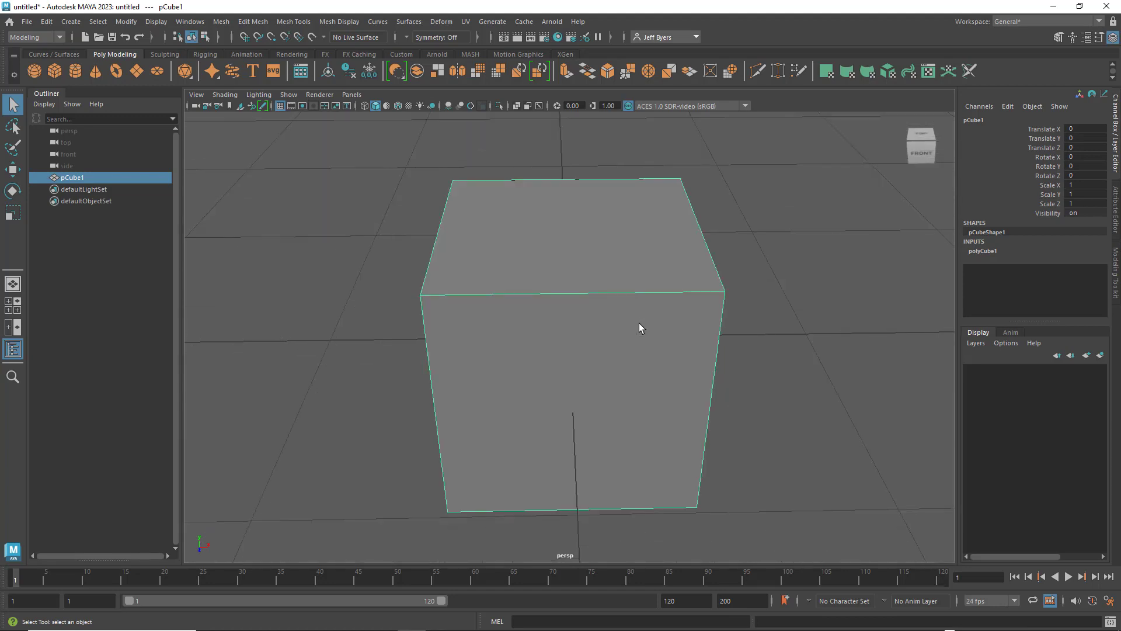
scroll(639, 324, down, 2)
mouse_move(635, 330)
alt+mouse_down()
mouse_move(634, 300)
mouse_move(636, 320)
alt+mouse_up()
scroll(635, 321, down, 3)
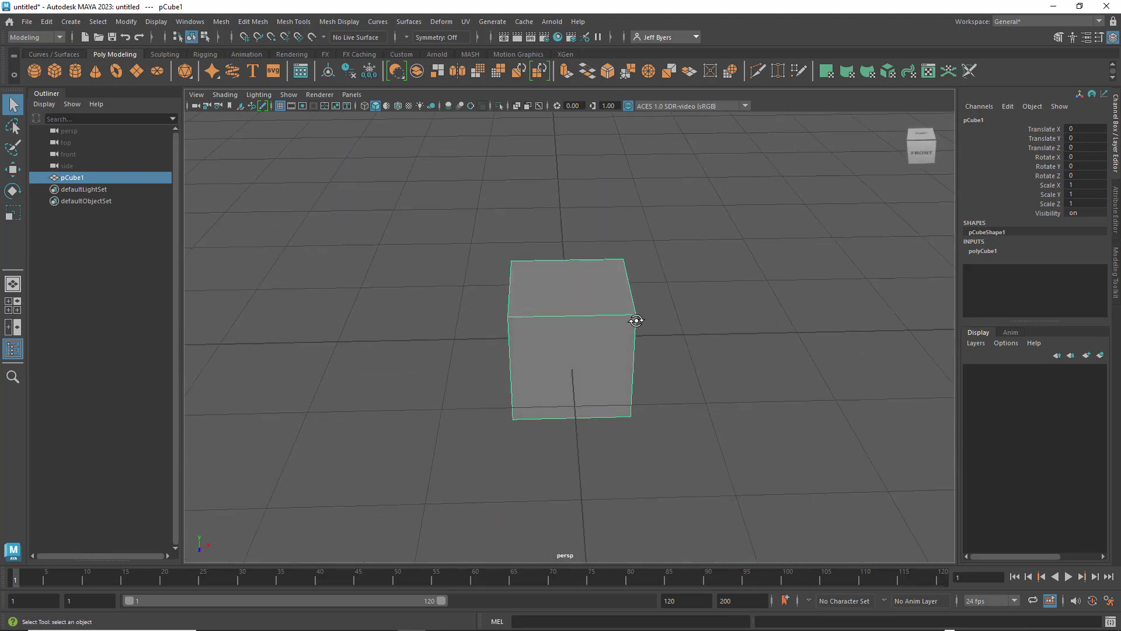
scroll(636, 321, up, 3)
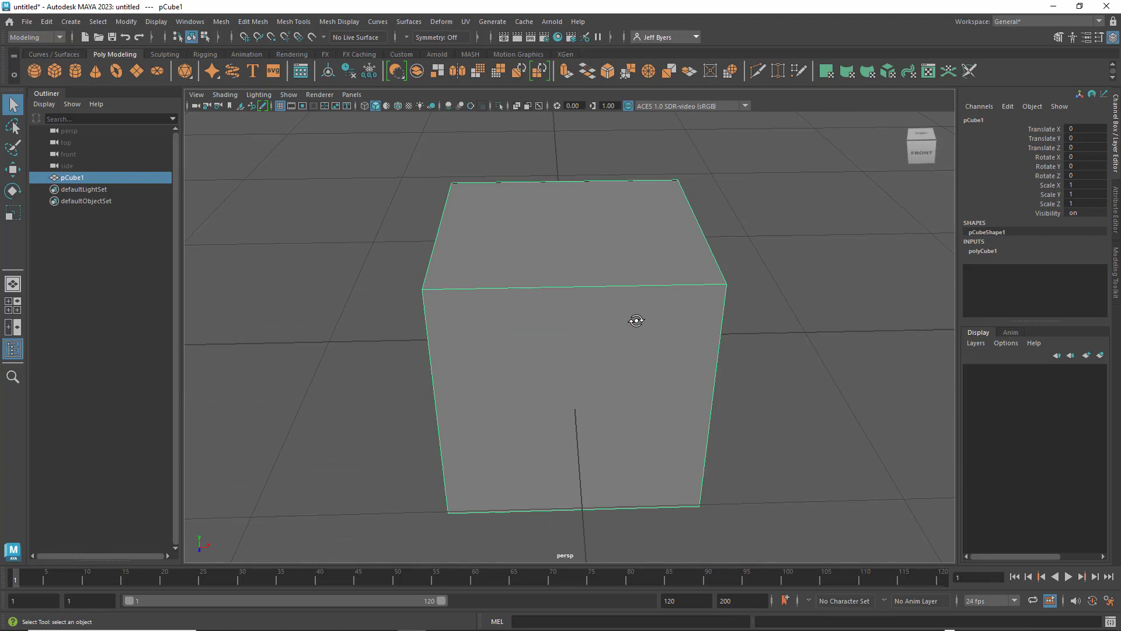
scroll(636, 321, down, 6)
alt+drag(633, 324, 631, 323)
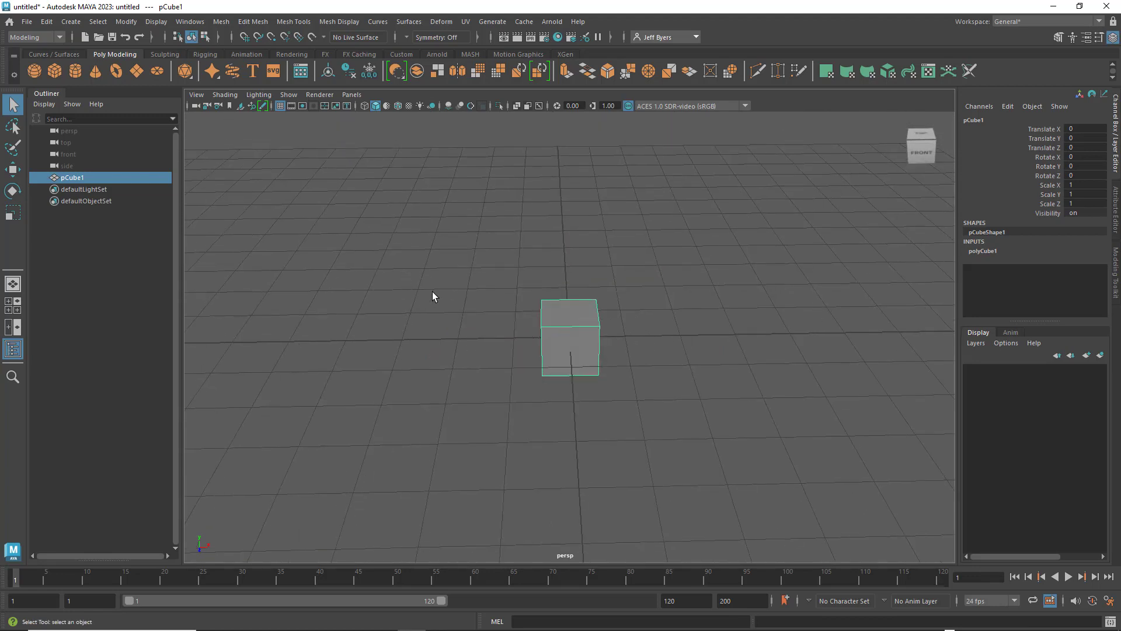
- Duplicate the cube and move the copy about 2.819 units along the positive X axis
key(ctrl+d)
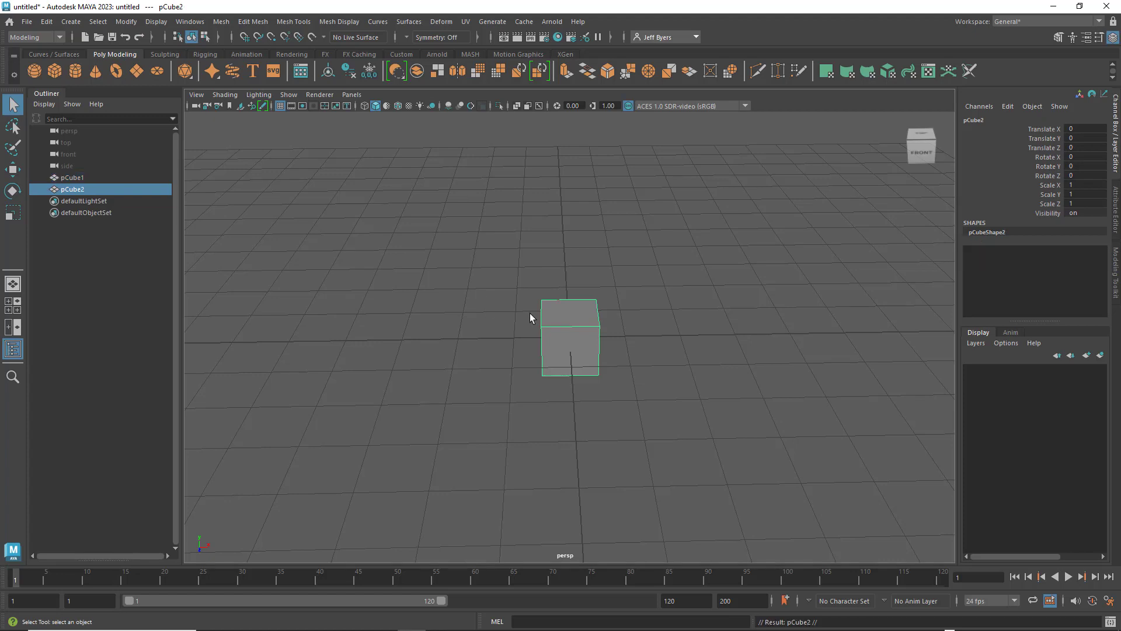
key(w)
drag(691, 335, 834, 344)
- Frame both cubes while they are selected, and frame the whole scene with nothing selected
drag(530, 257, 743, 402)
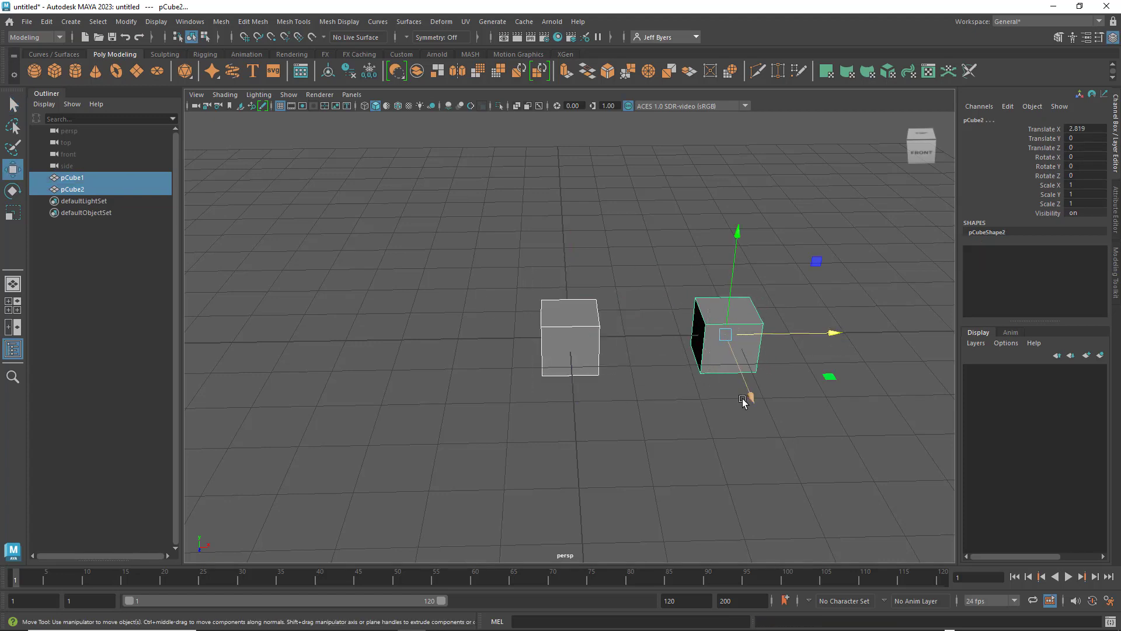
key(f)
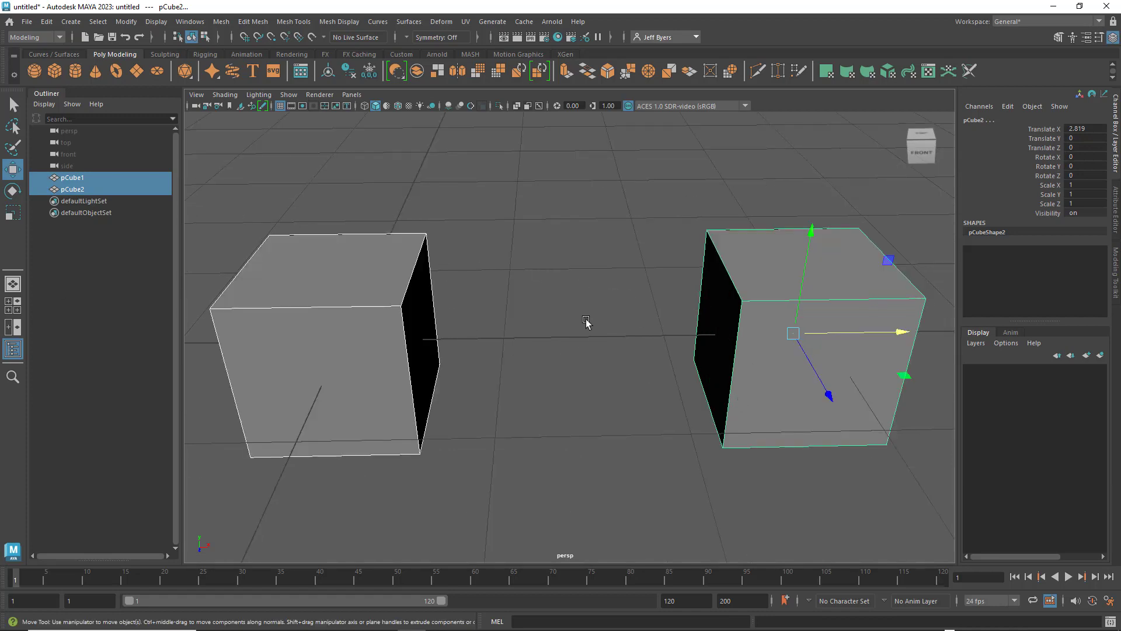
scroll(586, 321, down, 3)
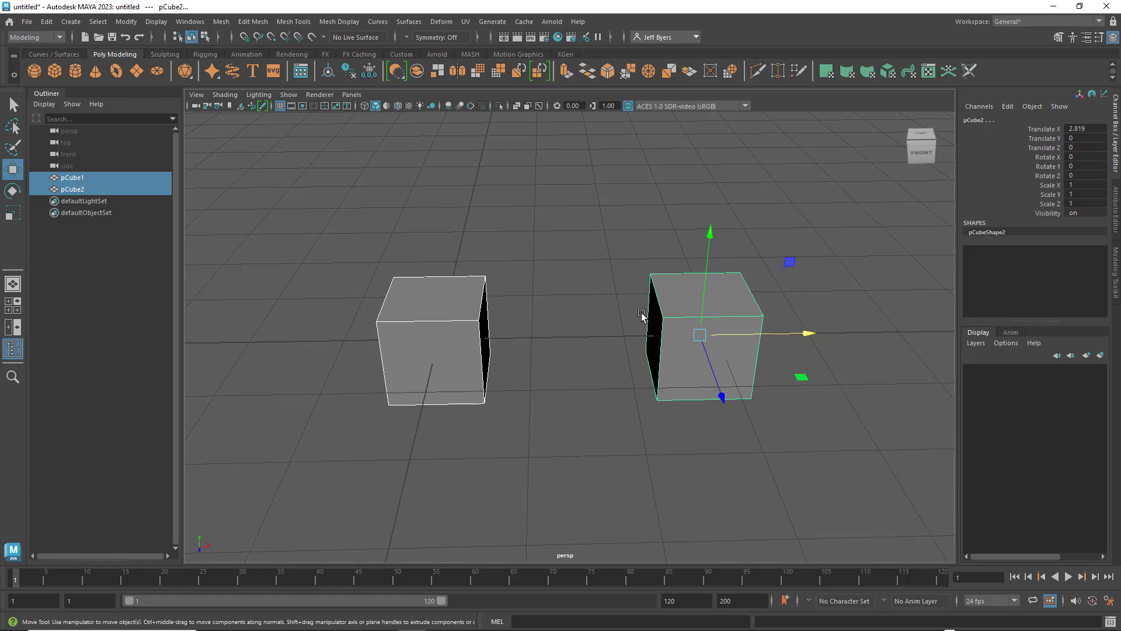
click(653, 235)
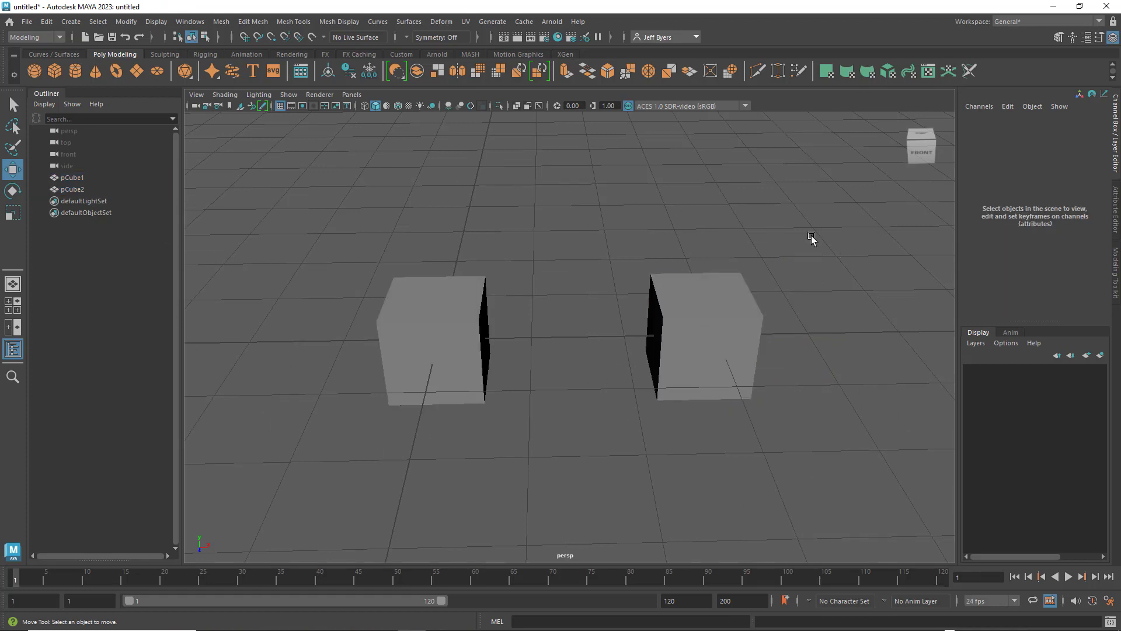
scroll(526, 339, down, 10)
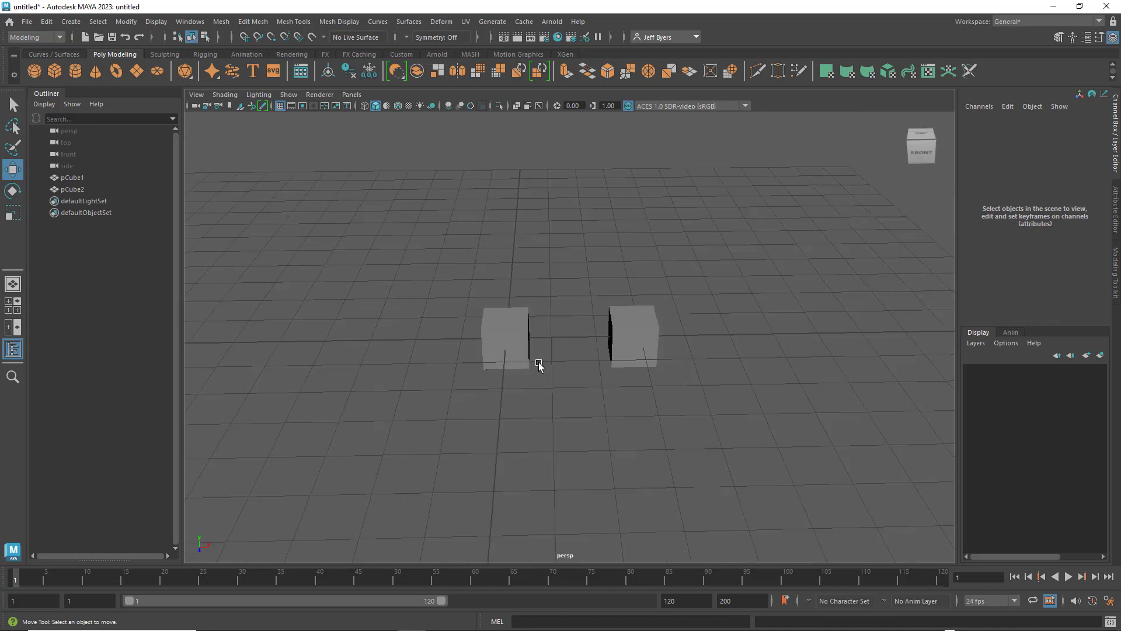
key(f)
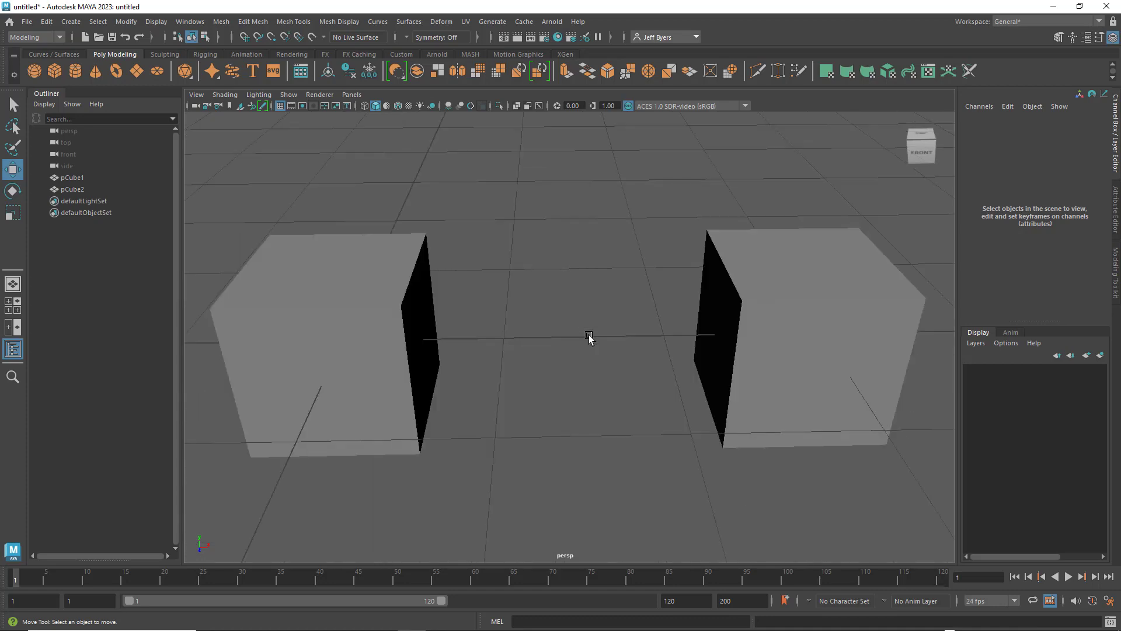
scroll(687, 308, down, 10)
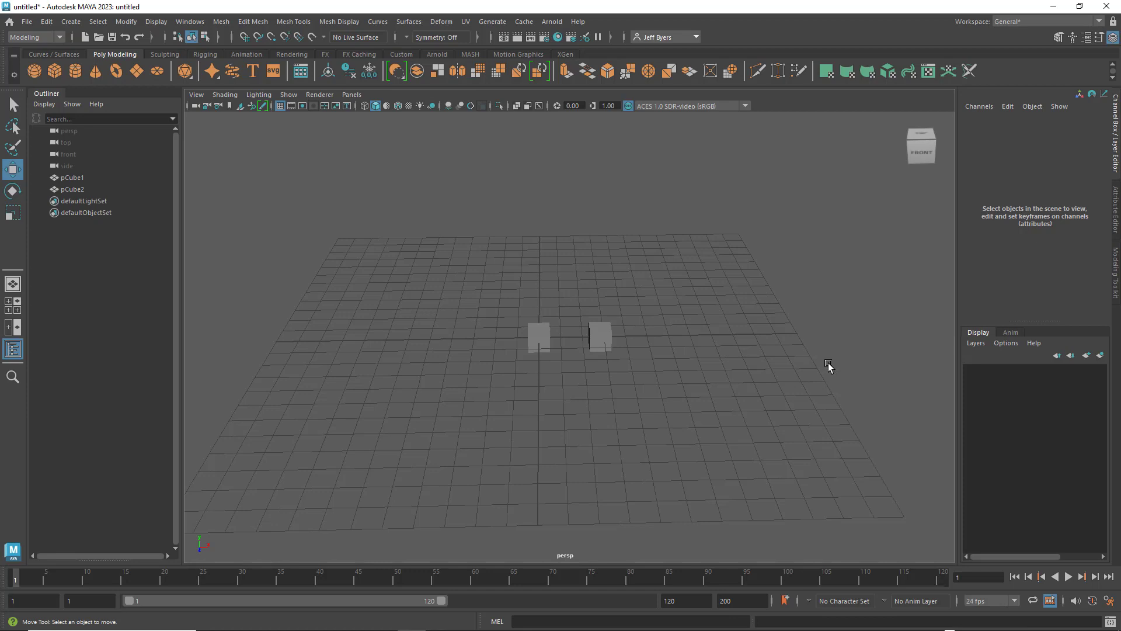
- Undo the copy's move, the duplication and the creation of the original cube
click(601, 337)
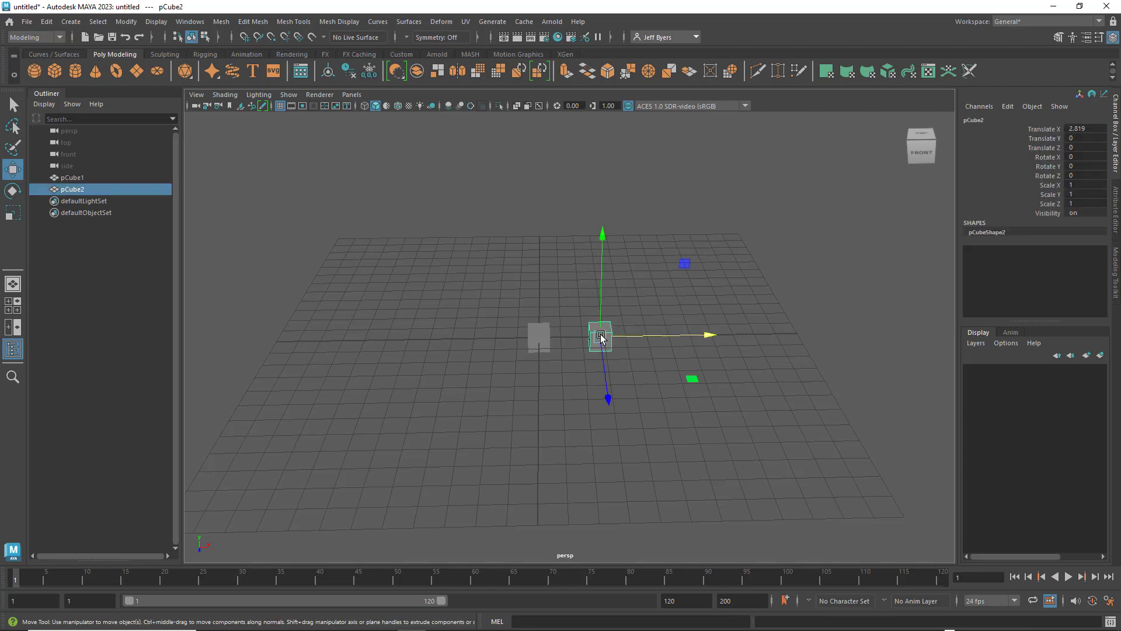
key(ctrl+z)
key(ctrl+z)
key(ctrl+z)
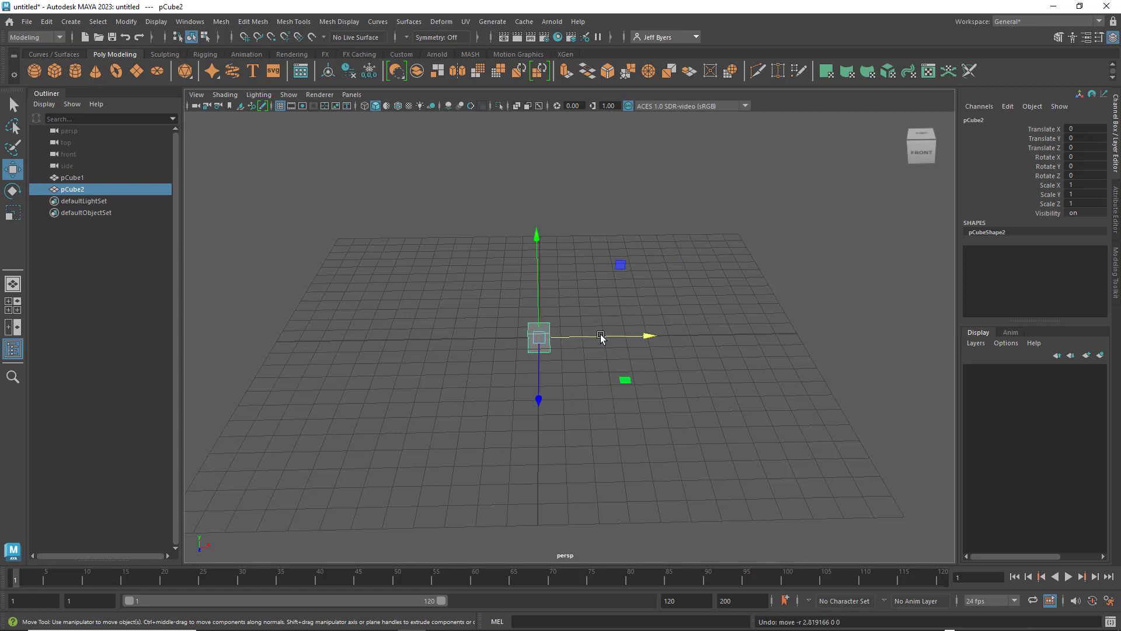
key(ctrl+z)
key(ctrl+z)
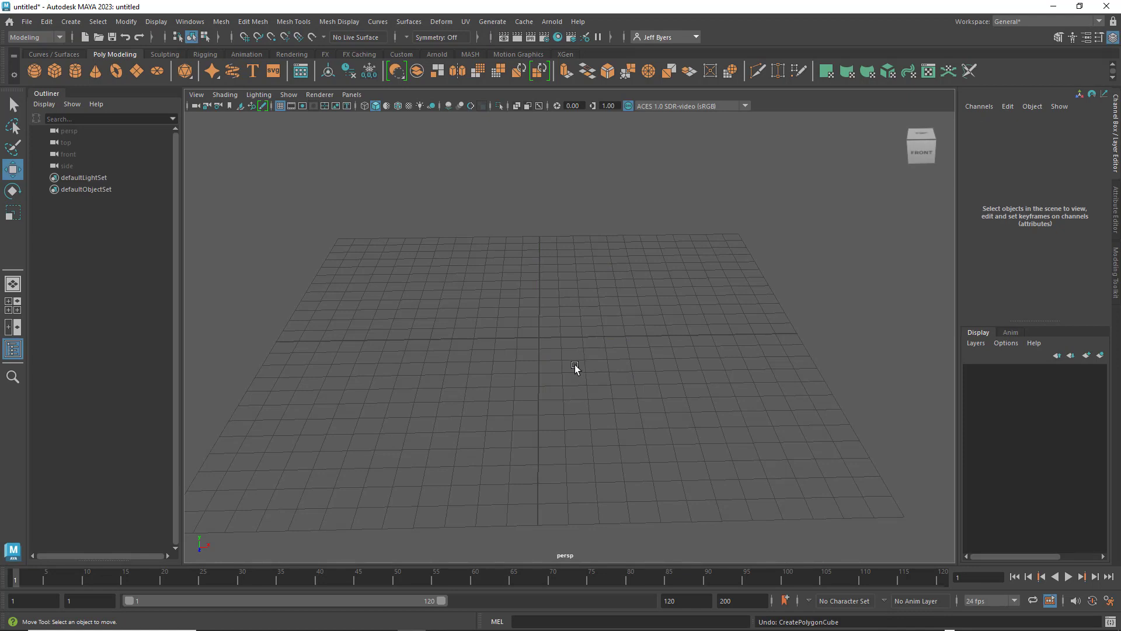
- Redo the cube creation, the duplication and the copy's move along X
key(shift+z)
key(shift+z)
key(shift+z)
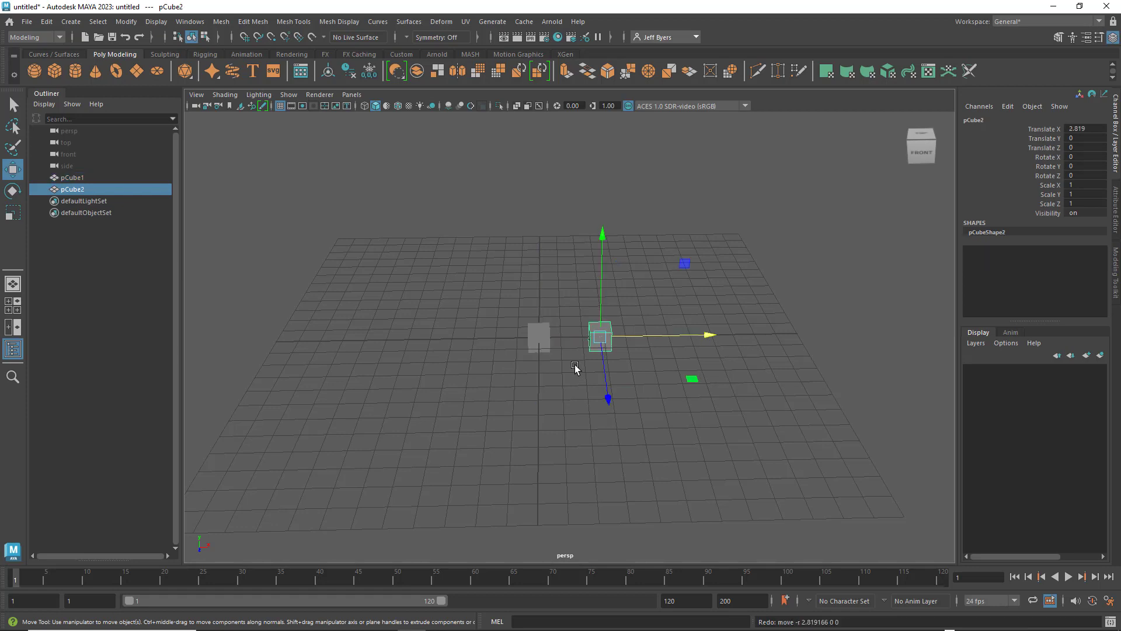
key(shift+z)
- Select both cubes together with a marquee and clear the selection again
click(572, 426)
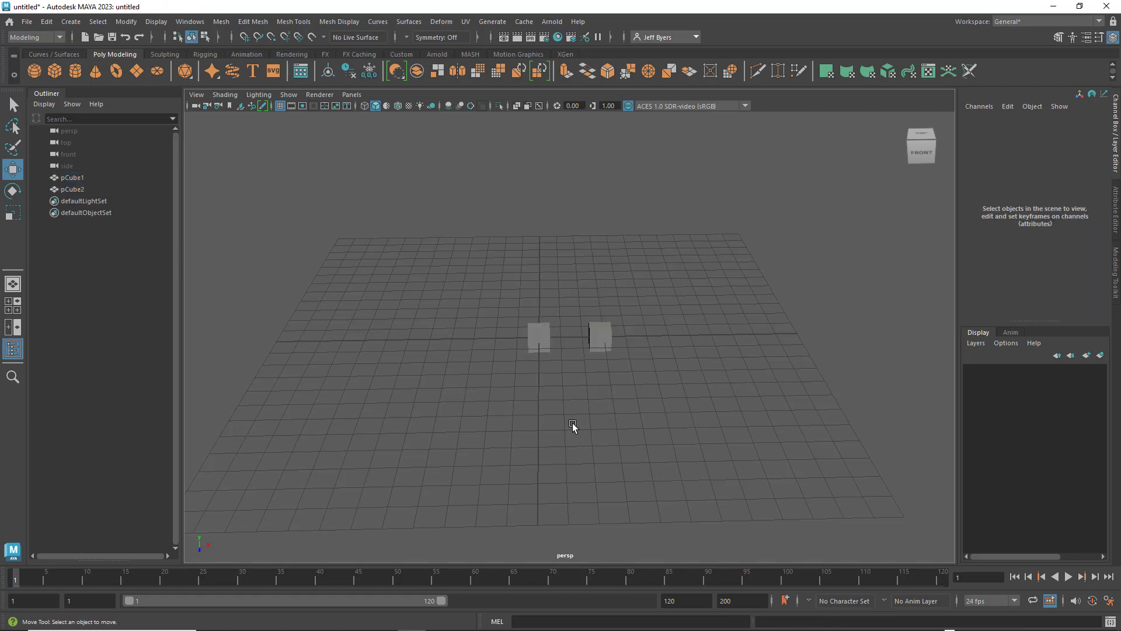
drag(461, 300, 784, 371)
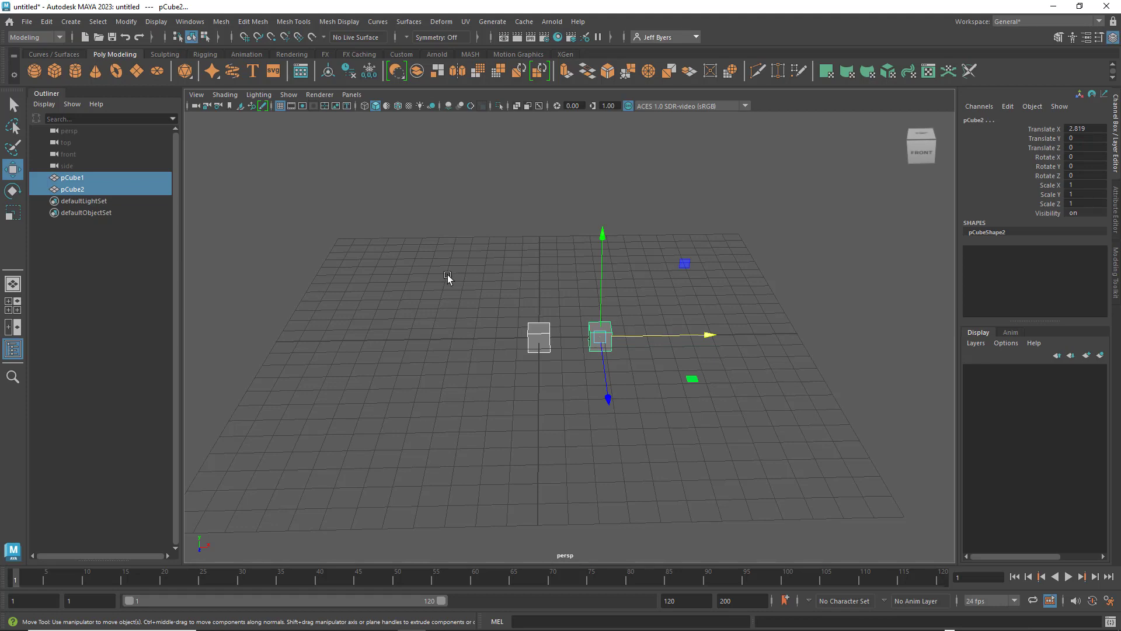
click(586, 348)
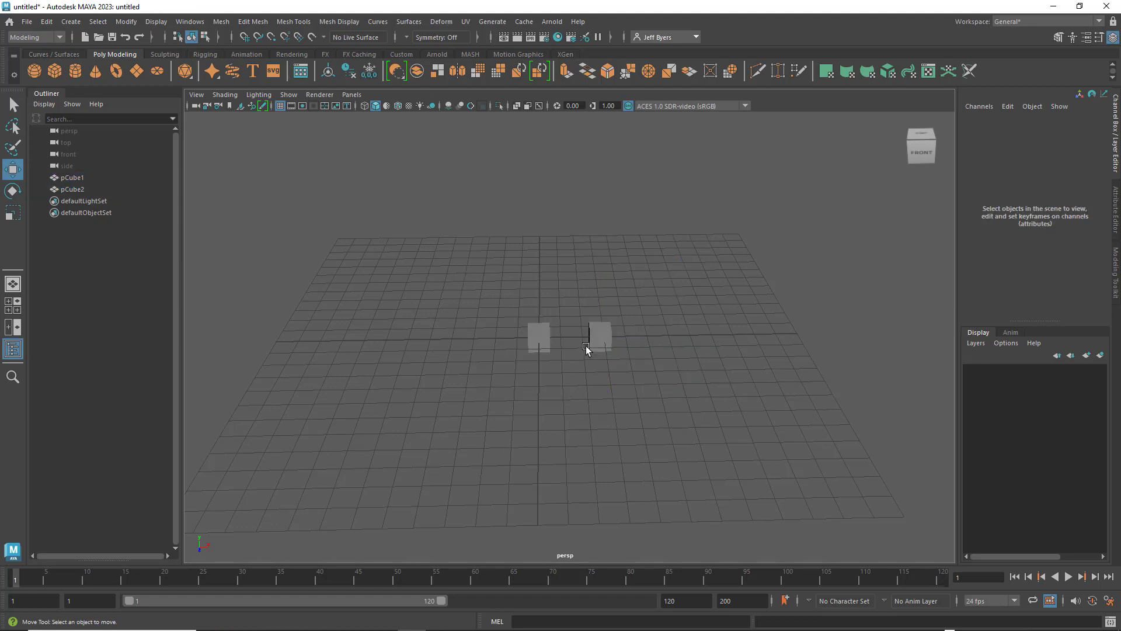
- Select the cubes individually, then select both with a marquee and delete them
click(596, 335)
click(537, 337)
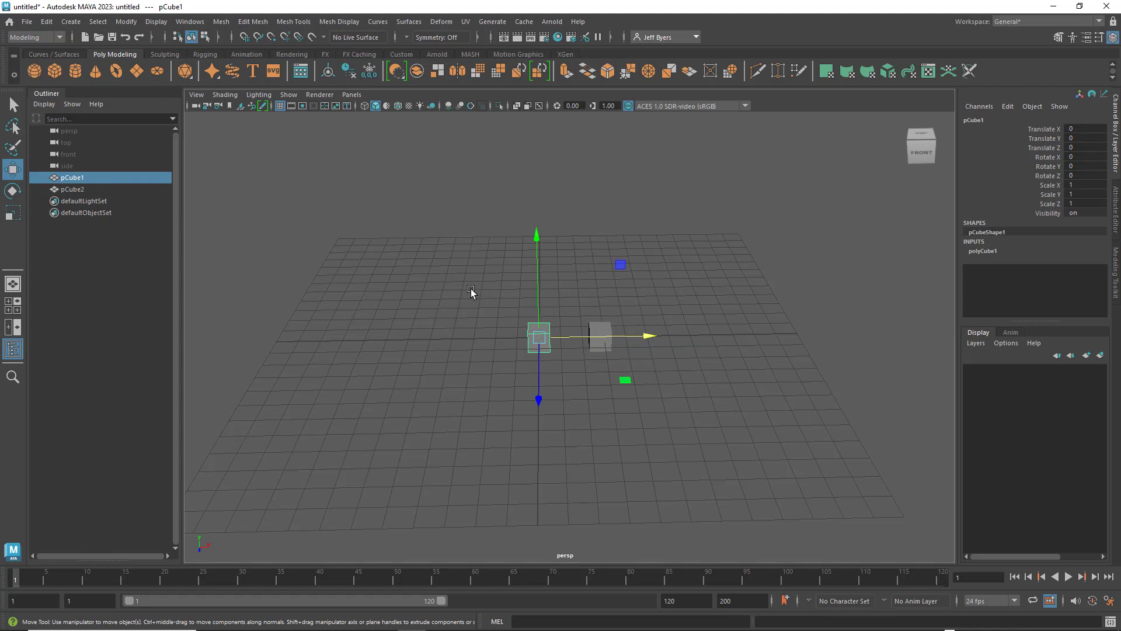
drag(470, 292, 657, 402)
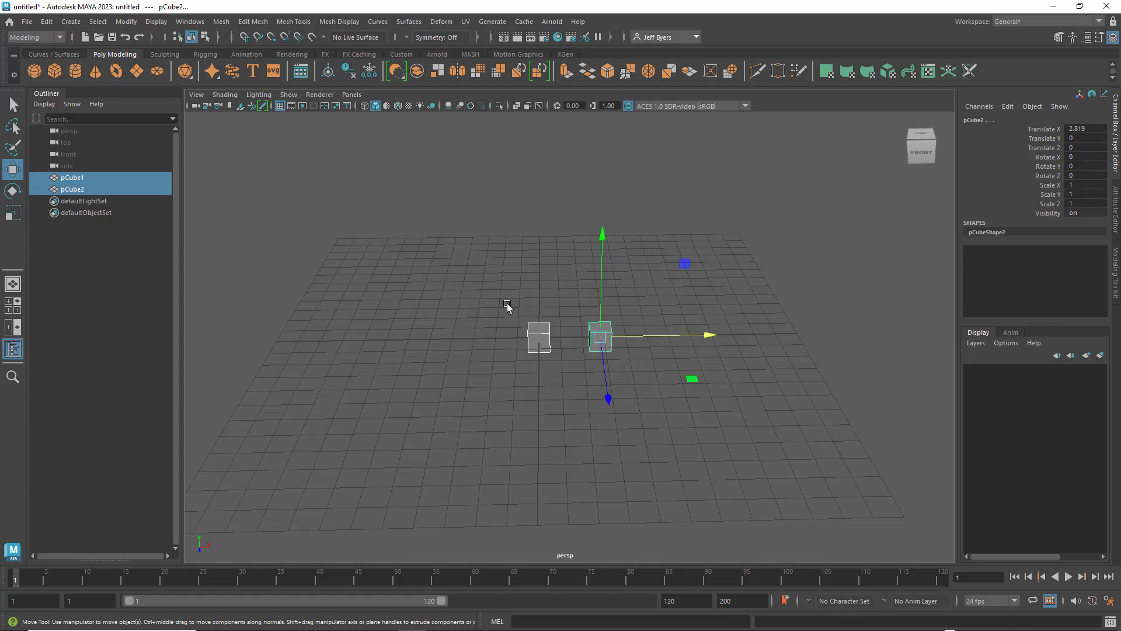
drag(453, 270, 696, 413)
drag(441, 281, 733, 414)
key(Delete)
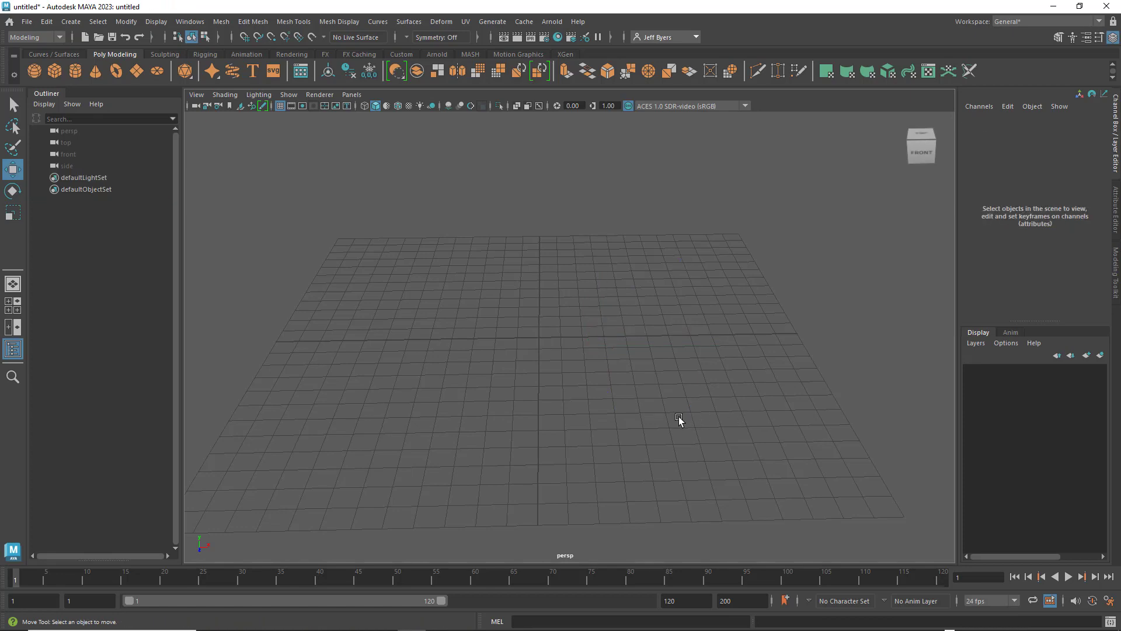
- Switch to the four-view layout and maximise the top, front and side views in turn, returning to four views
mouse_move(562, 376)
alt+mouse_down()
mouse_move(588, 369)
mouse_move(547, 366)
mouse_move(573, 366)
alt+mouse_up()
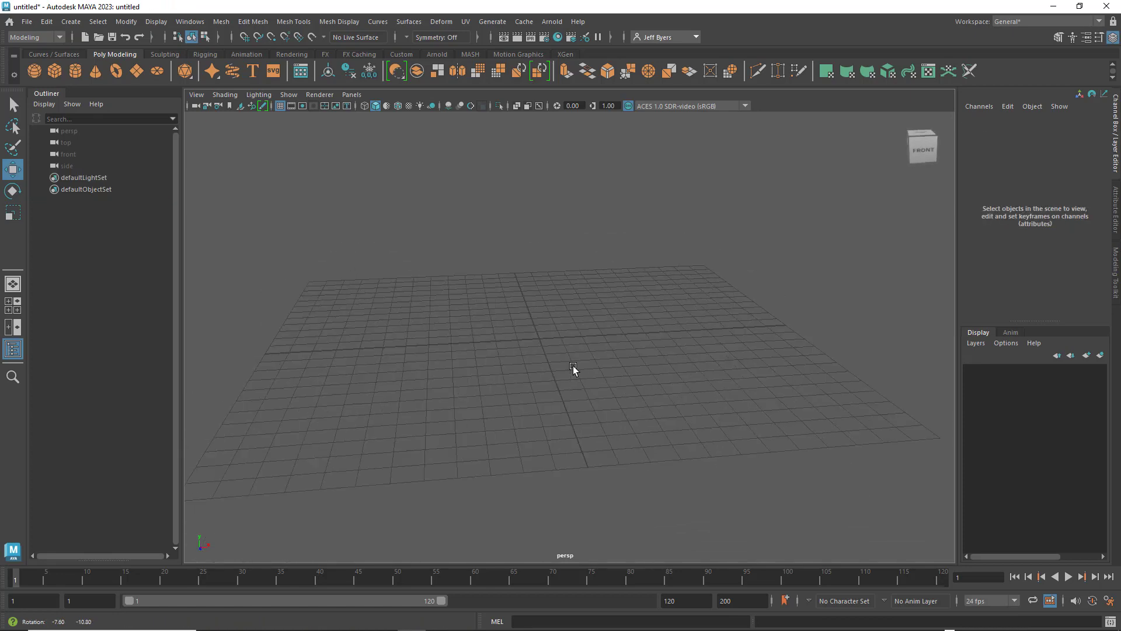
key(space)
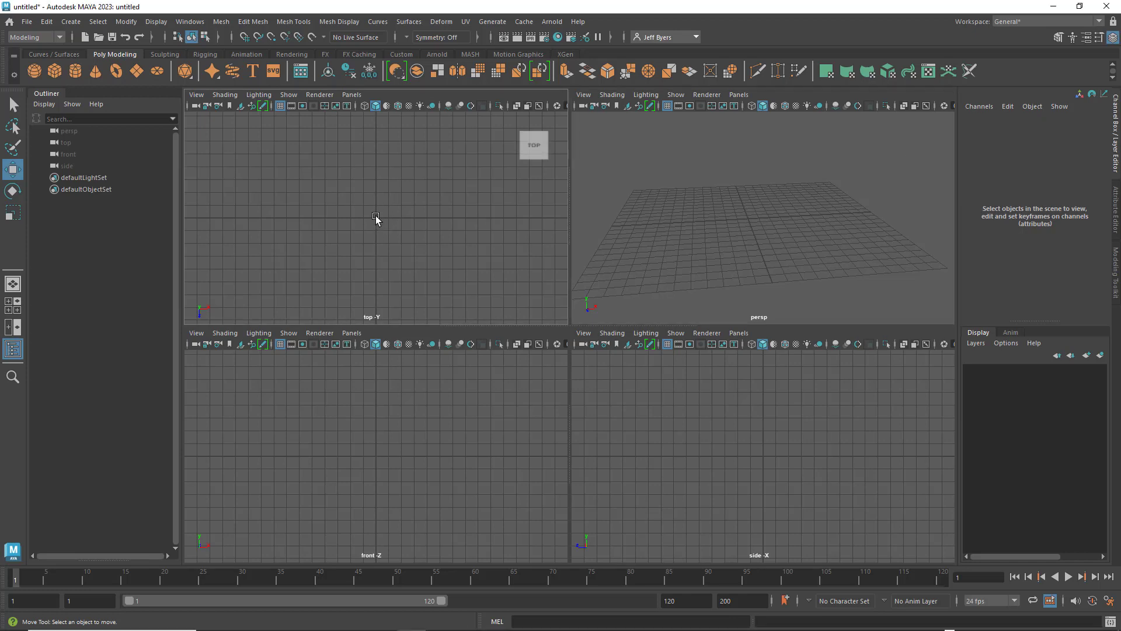
key(space)
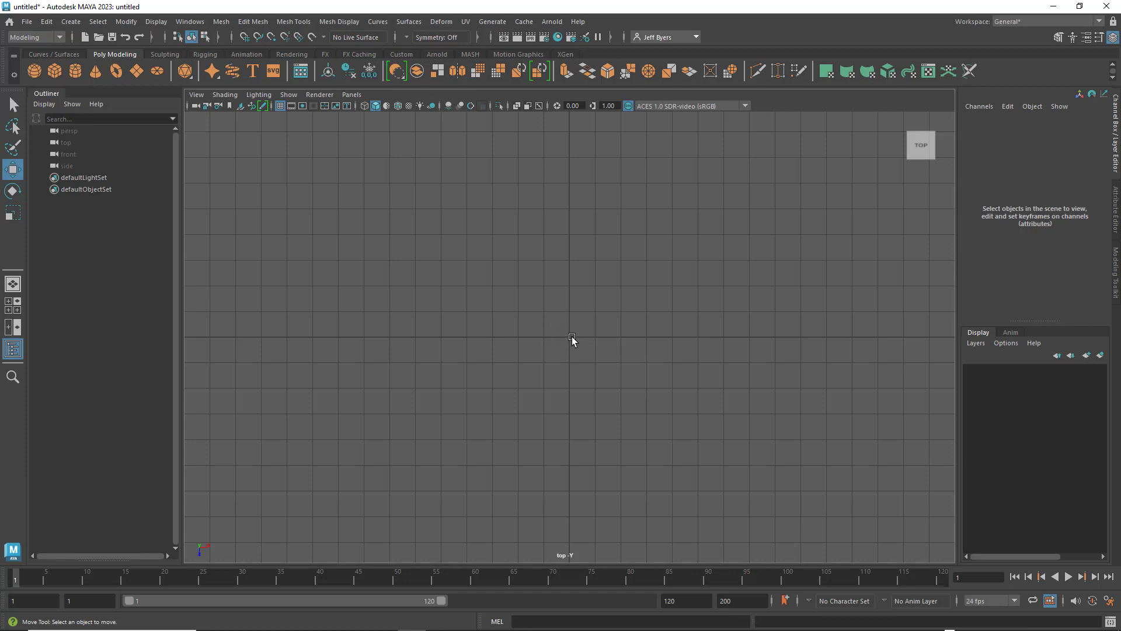
key(space)
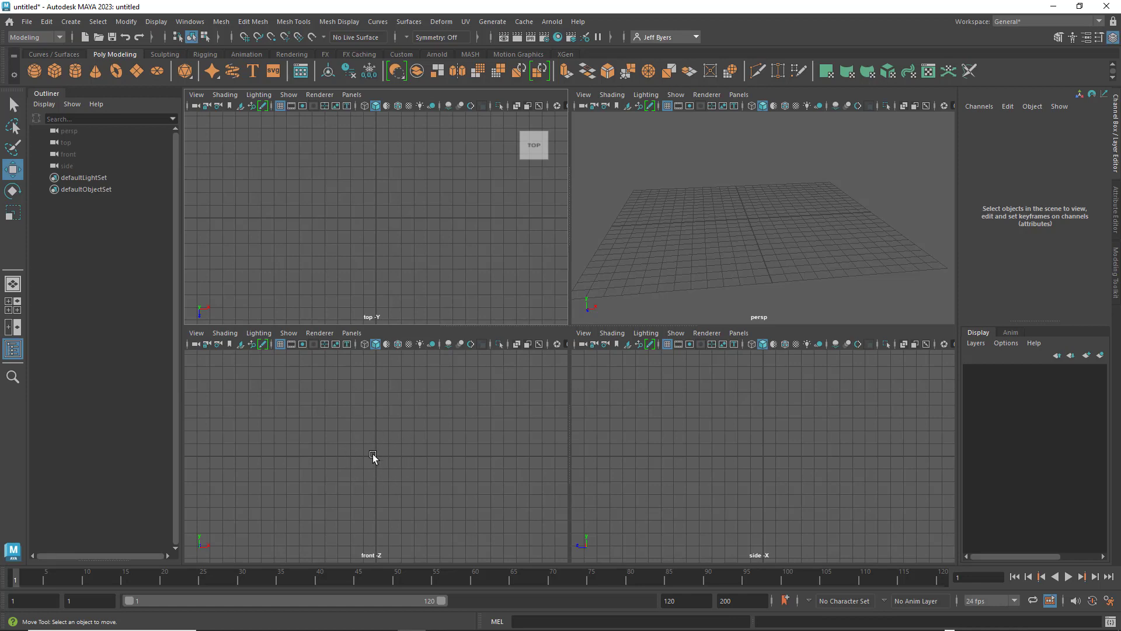
key(space)
key(space)
key(space)
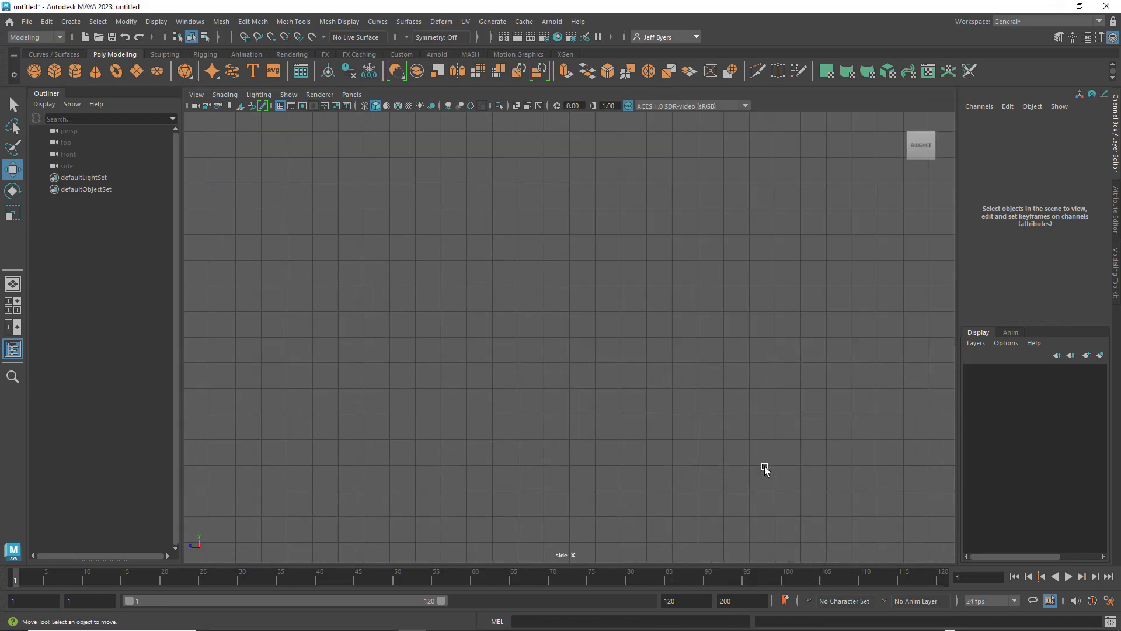
key(space)
key(space)
key(space)
key(space)
key(space)
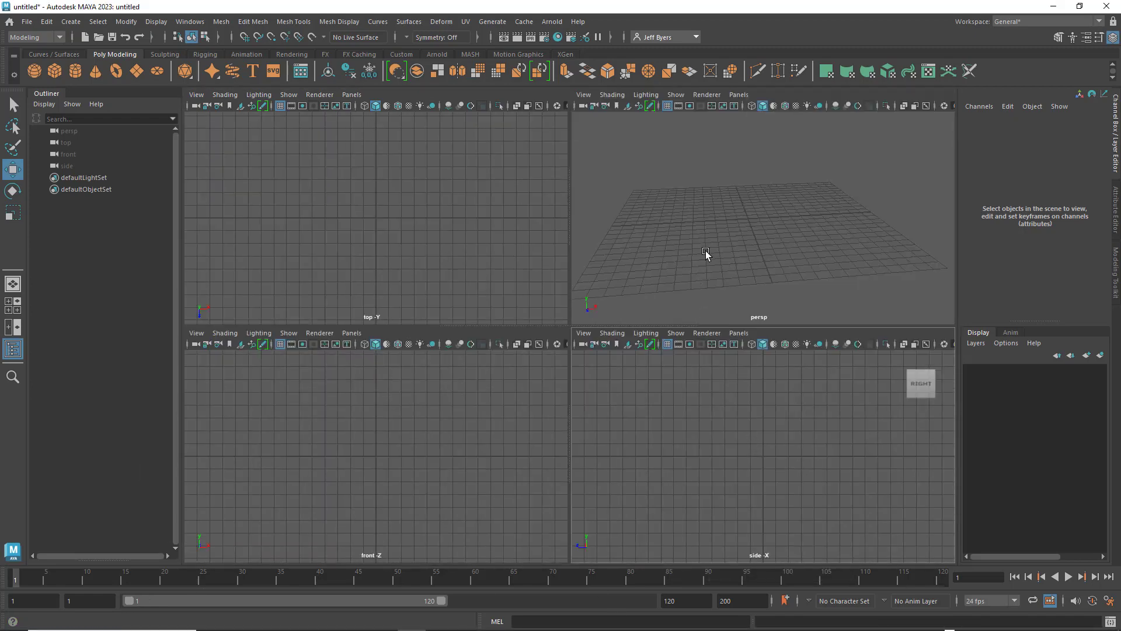
- Orbit the perspective view in the four-view layout, maximise it and orbit it again
alt+drag(748, 271, 728, 269)
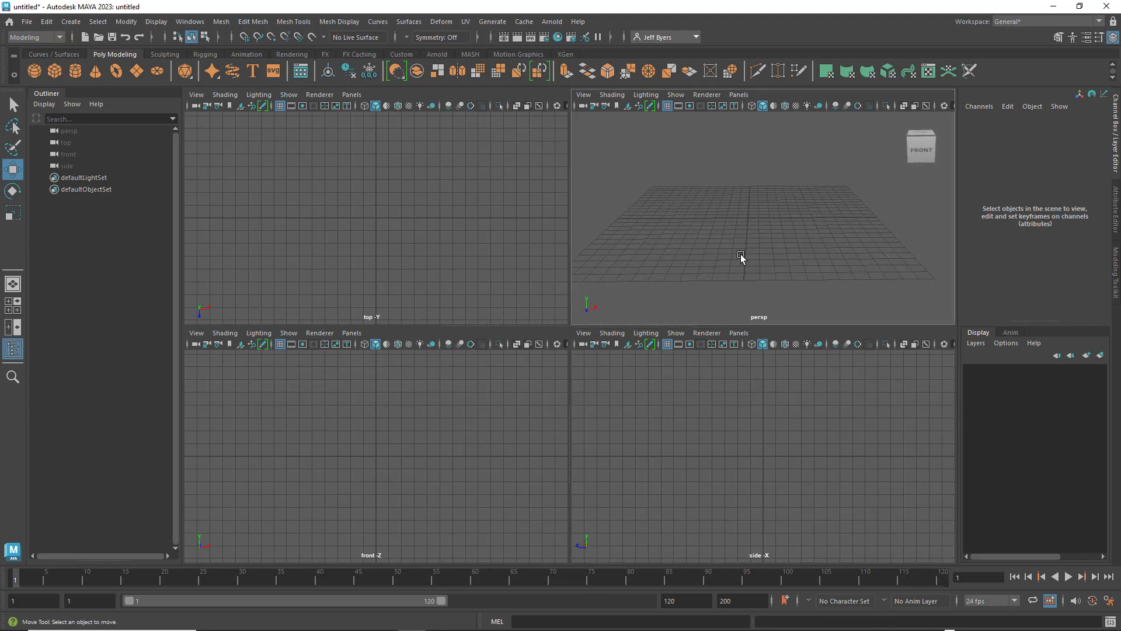
key(space)
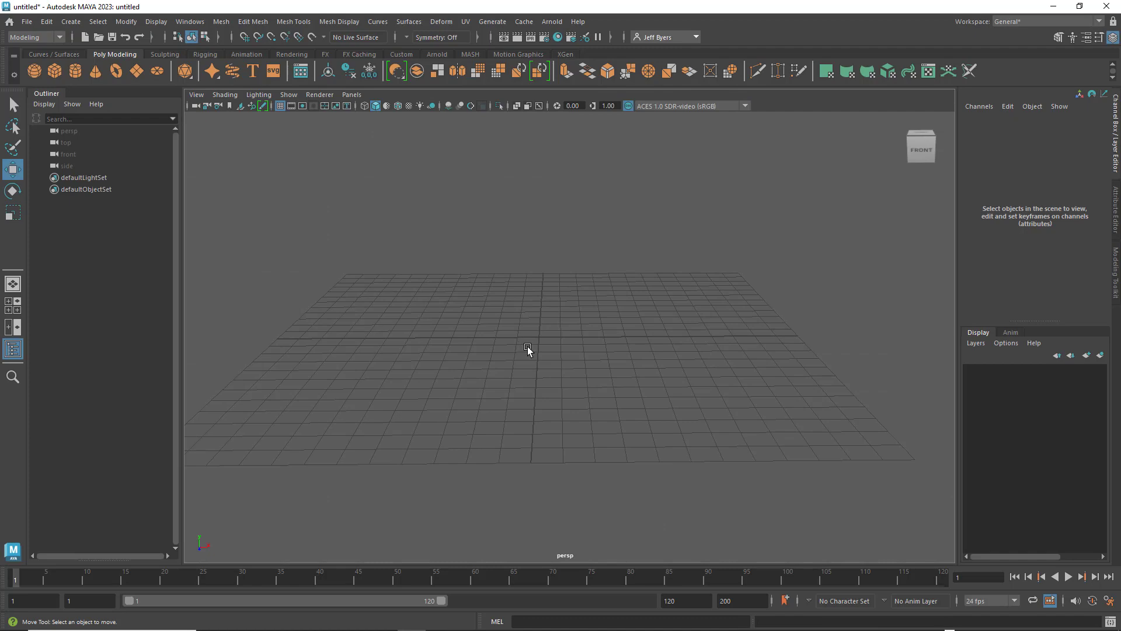
mouse_move(528, 345)
alt+mouse_down()
mouse_move(563, 355)
mouse_move(569, 340)
mouse_move(507, 339)
mouse_move(543, 341)
alt+mouse_up()
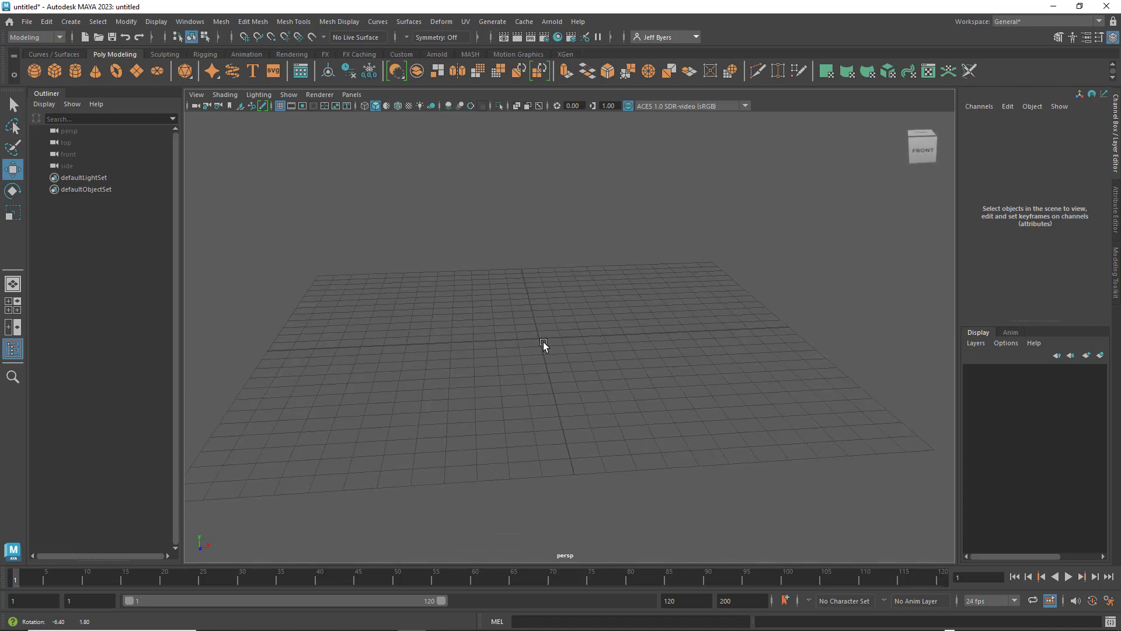
- Return to the four-view layout and maximise the front view
key(space)
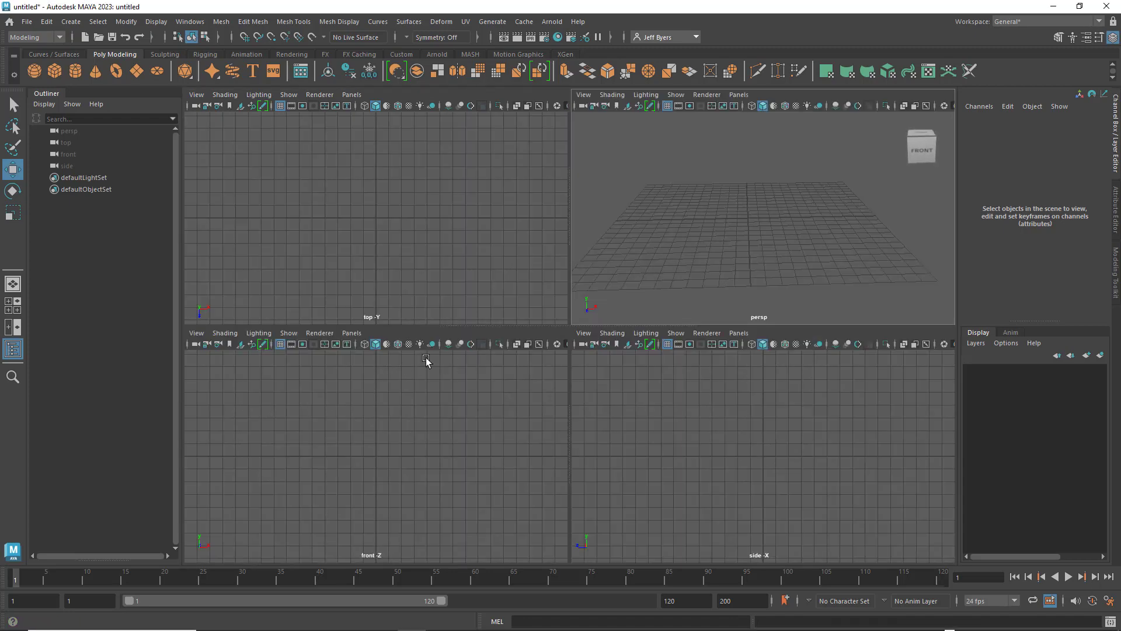
key(space)
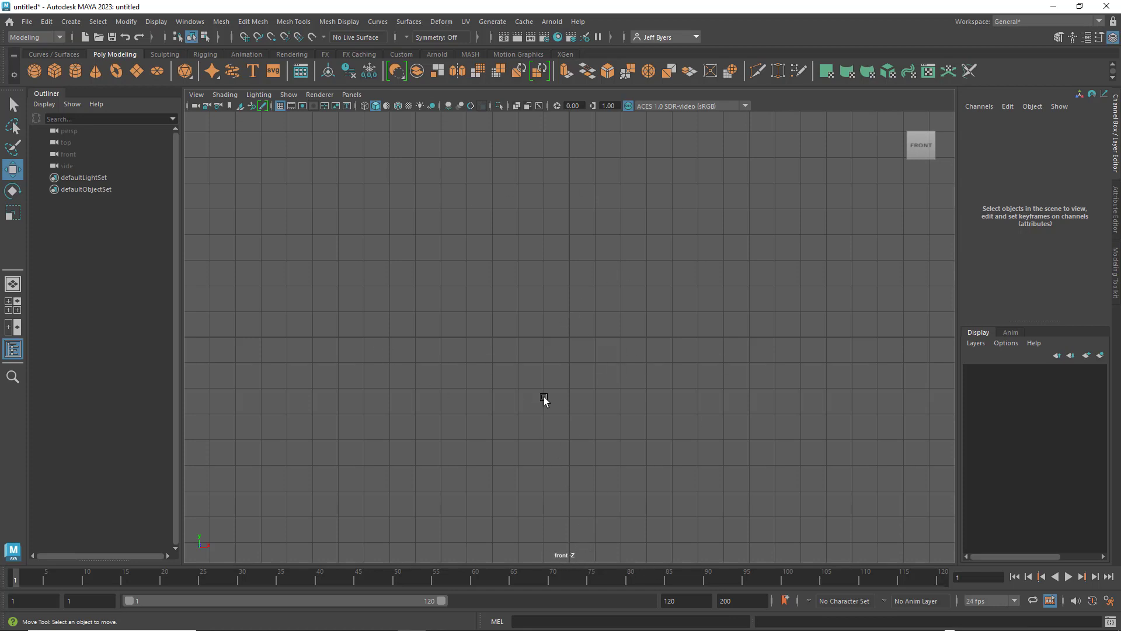
key(space)
key(space)
- Switch to File Explorer and open the sourceimages folder of the ANI_150_Mod_01 project under Documents, maya, projects
click(1053, 6)
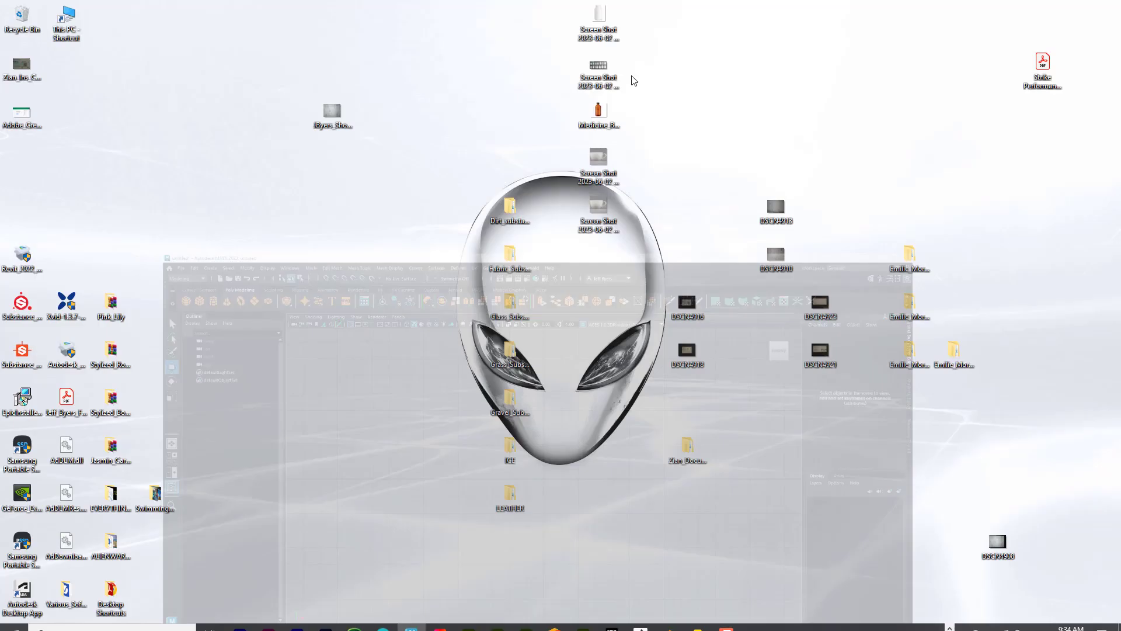
double_click(66, 21)
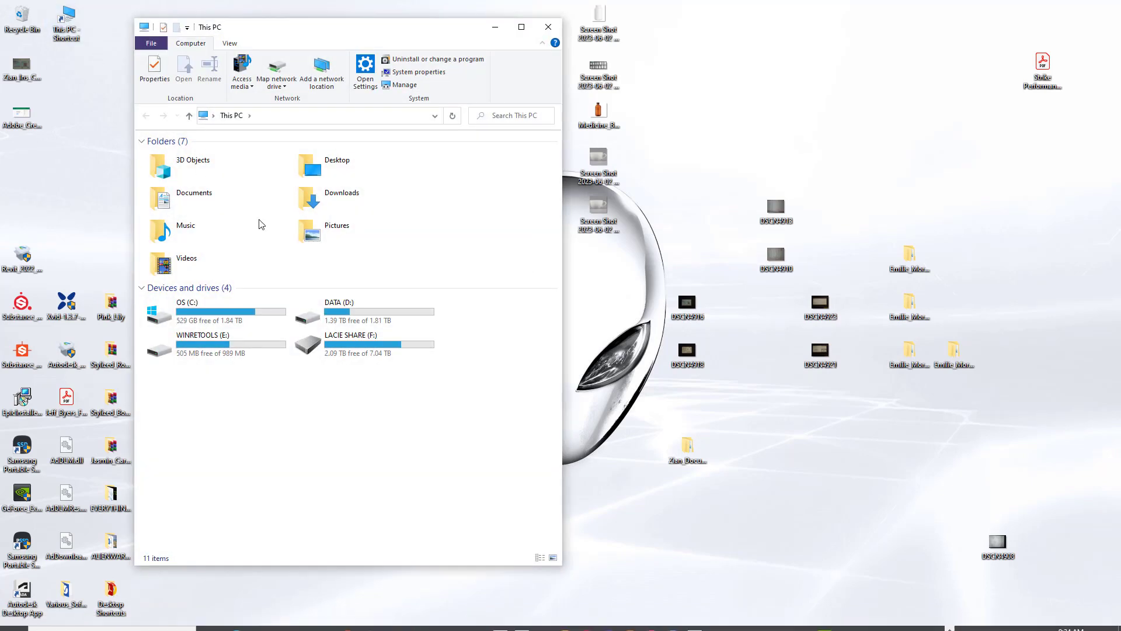
double_click(204, 197)
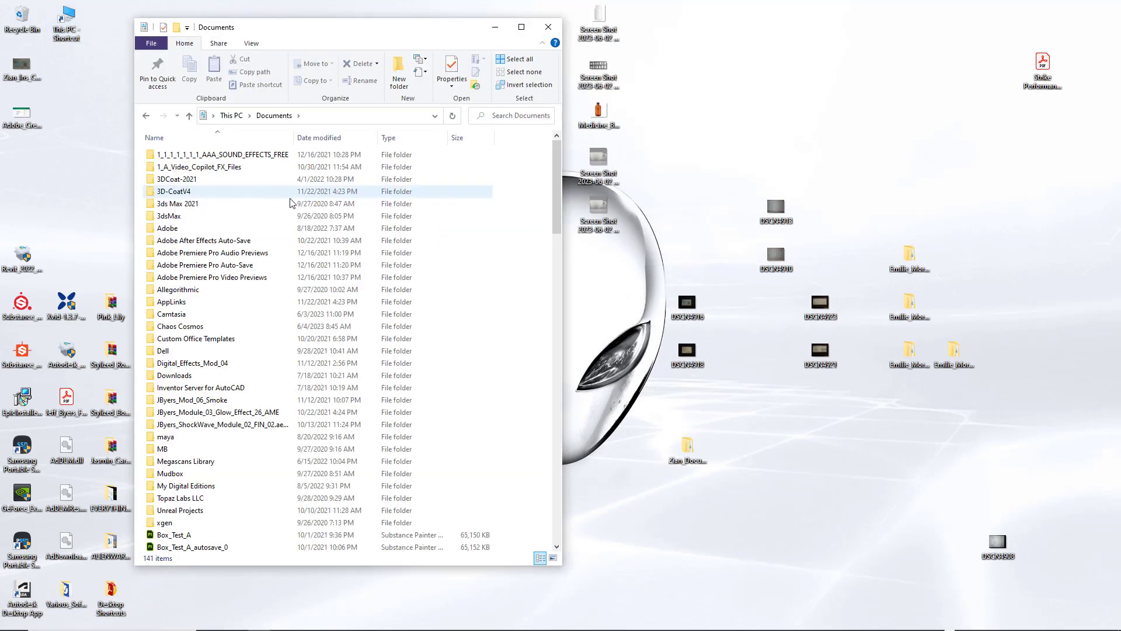
double_click(183, 438)
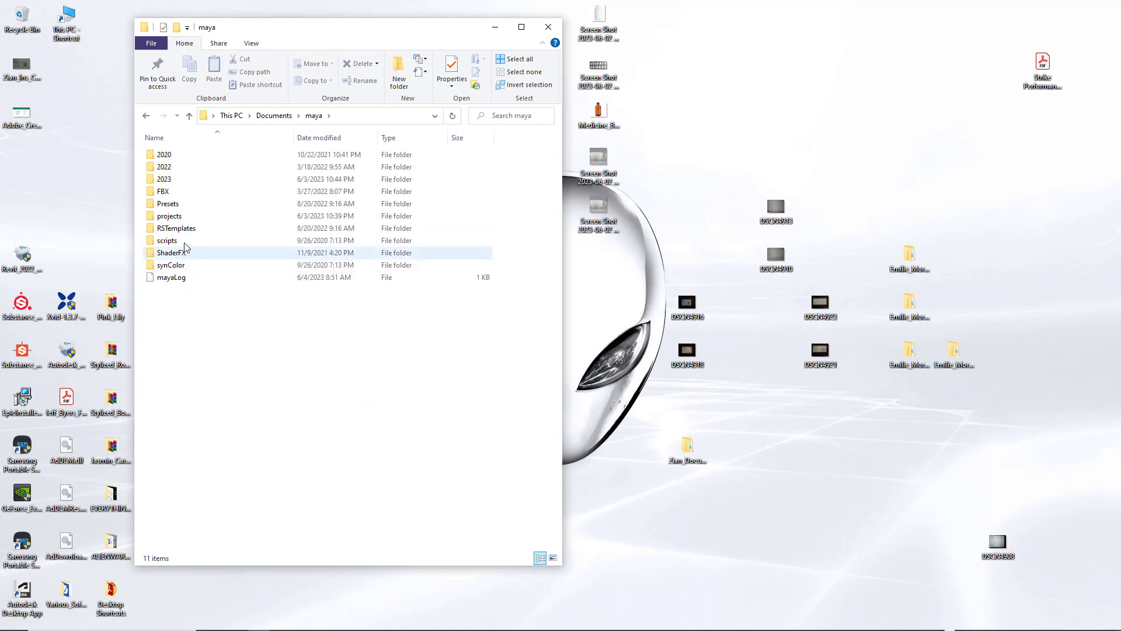
double_click(181, 217)
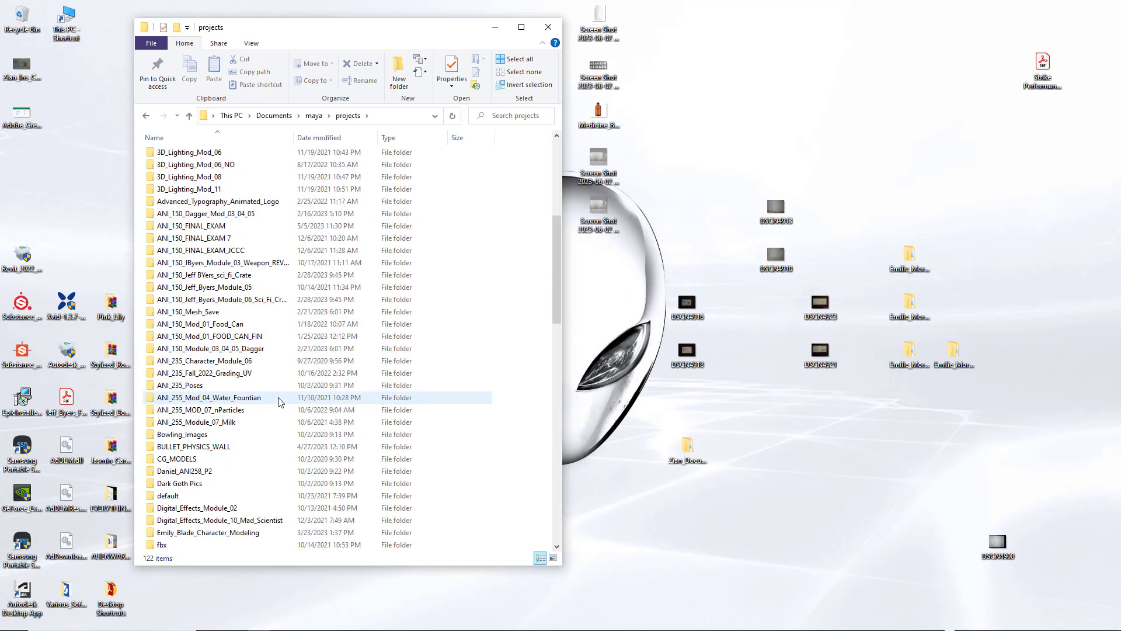
scroll(279, 401, down, 12)
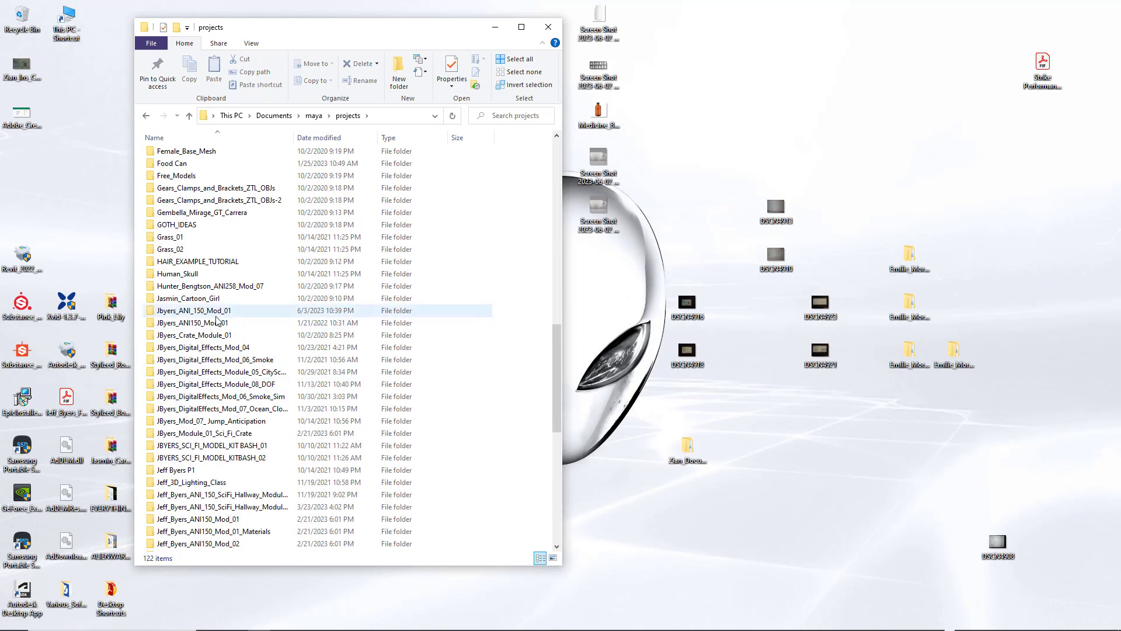
double_click(216, 315)
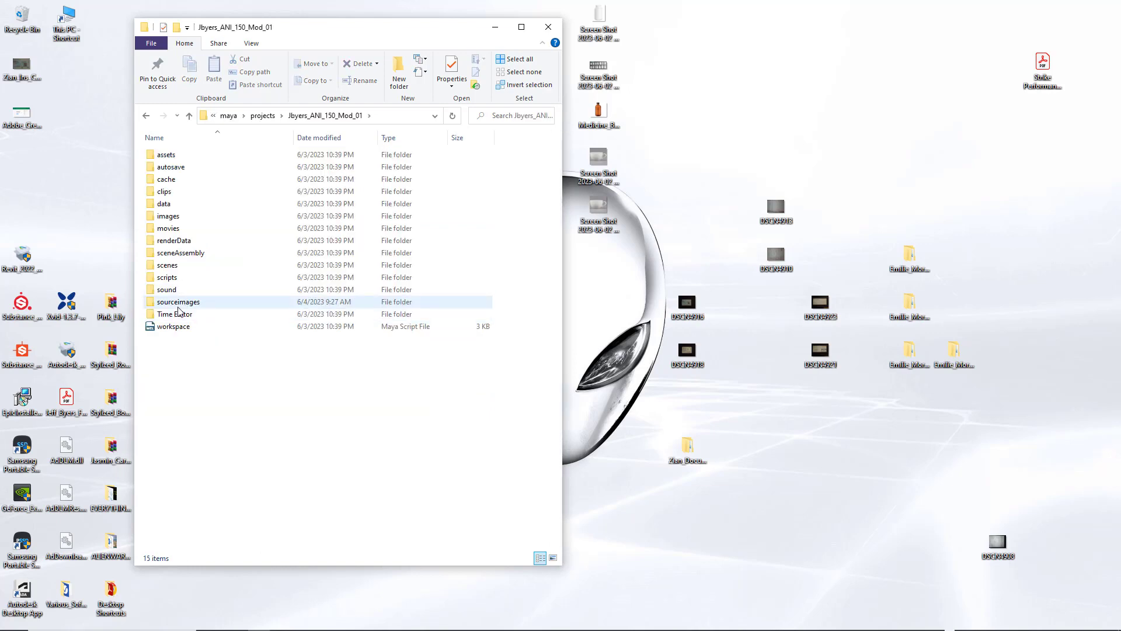
double_click(186, 304)
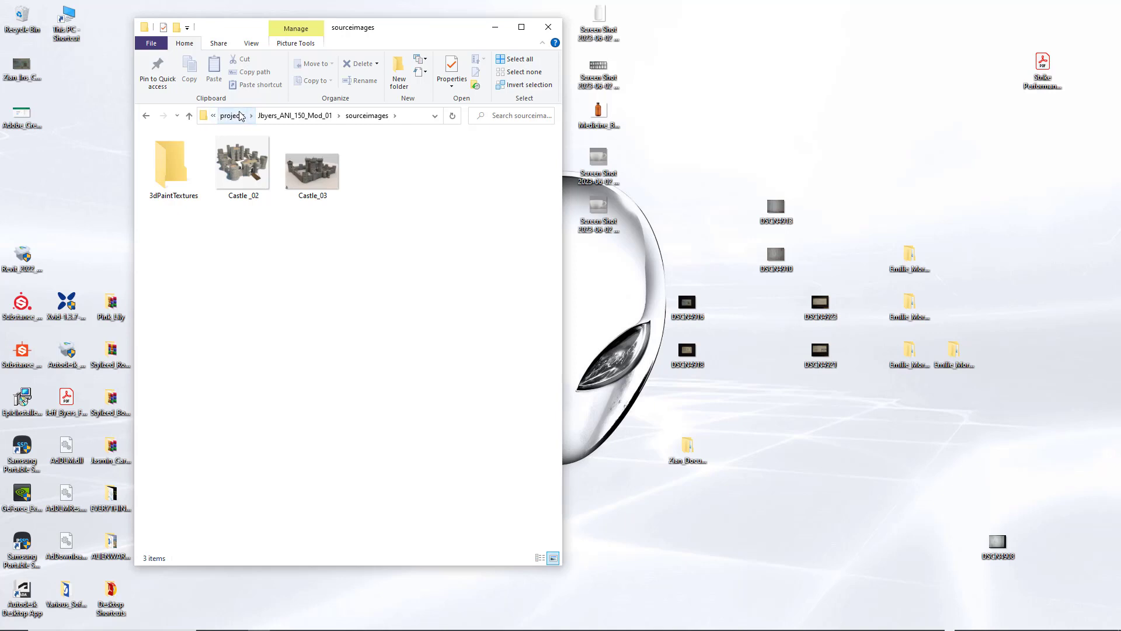
- Examine the folder path from projects to sourceimages, close the folder window and switch back to Maya
click(213, 116)
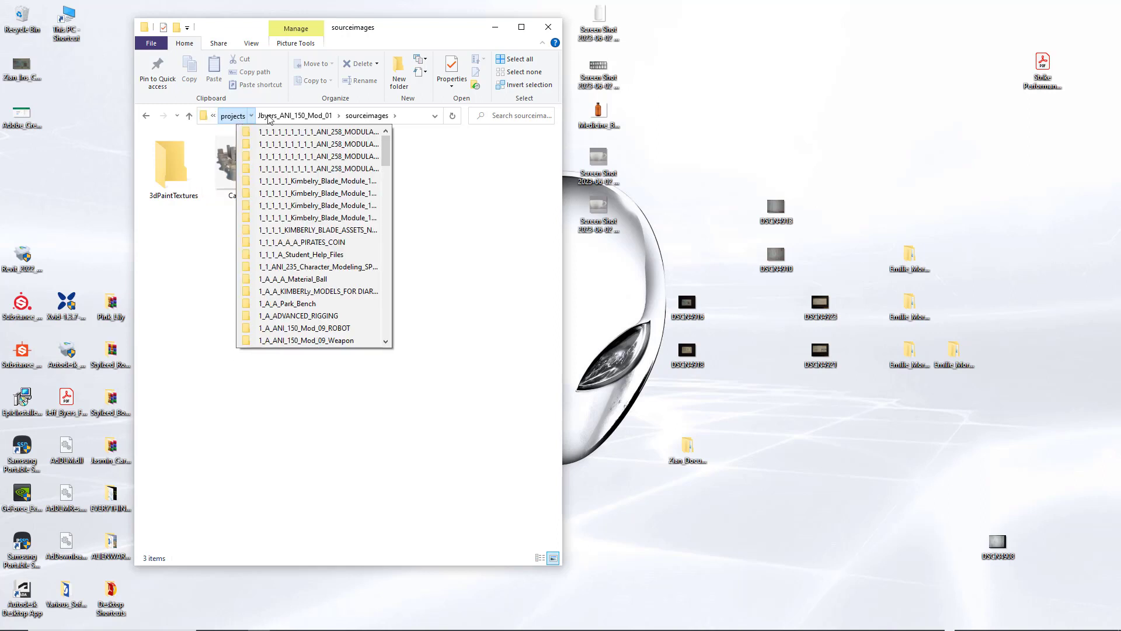
mouse_move(276, 118)
mouse_move(367, 117)
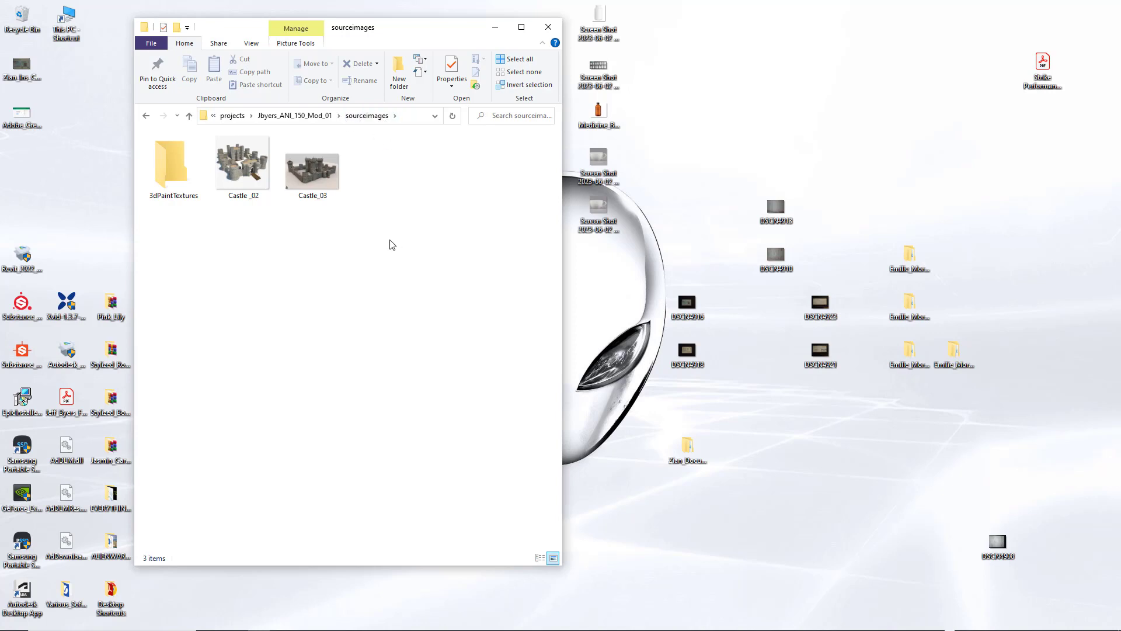
click(548, 27)
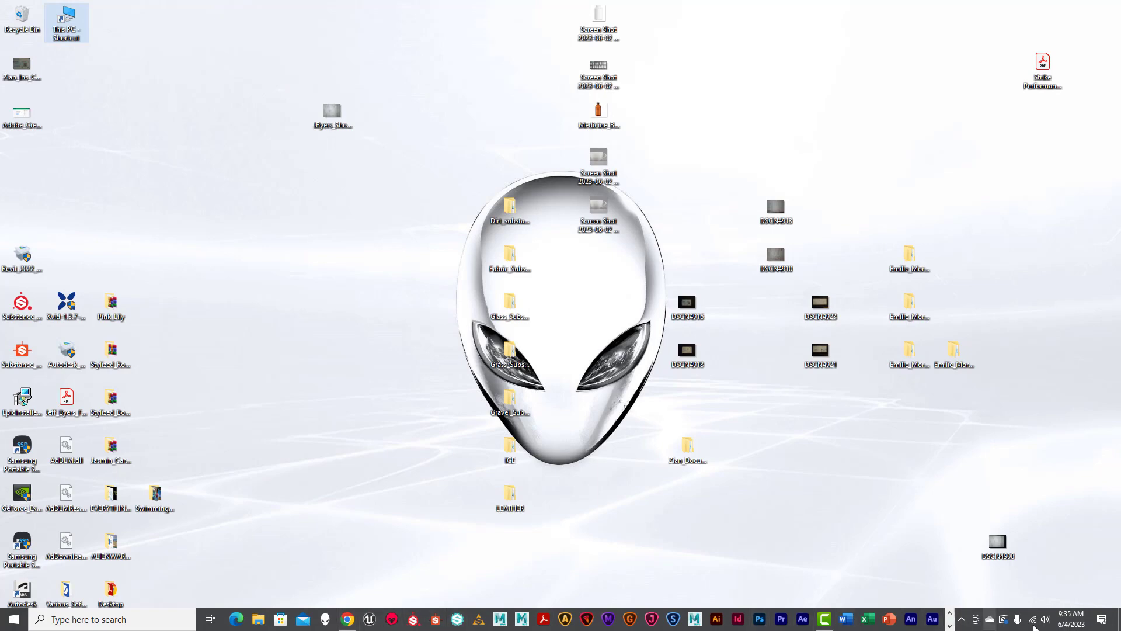
click(950, 625)
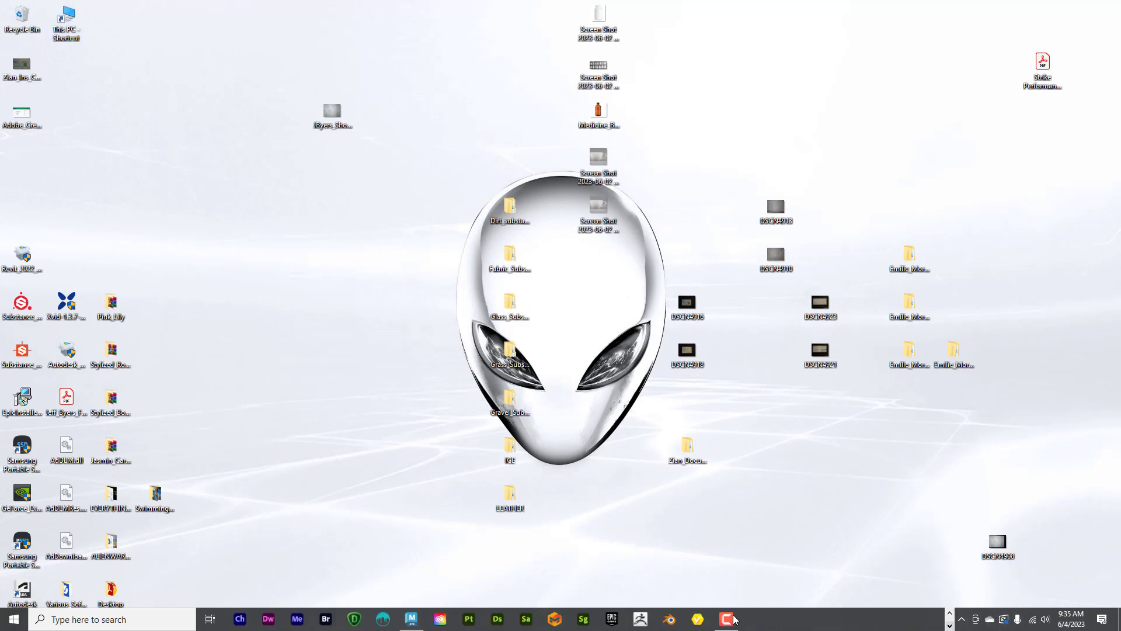
click(411, 618)
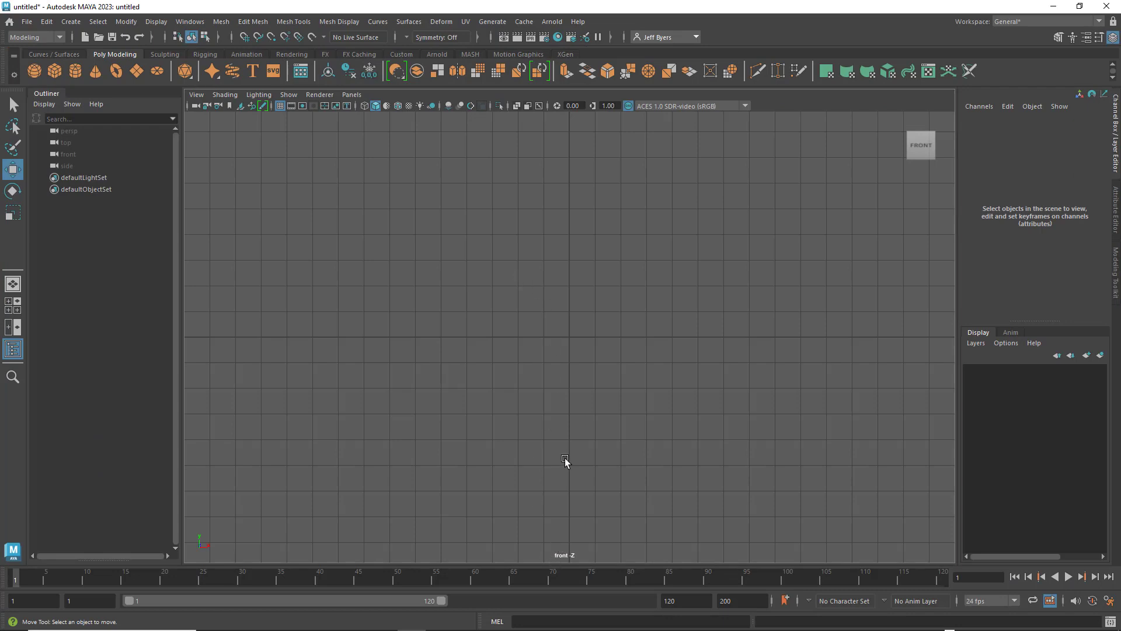
- Go from the front view to four views, maximise the front view again and restore the four-view layout
key(space)
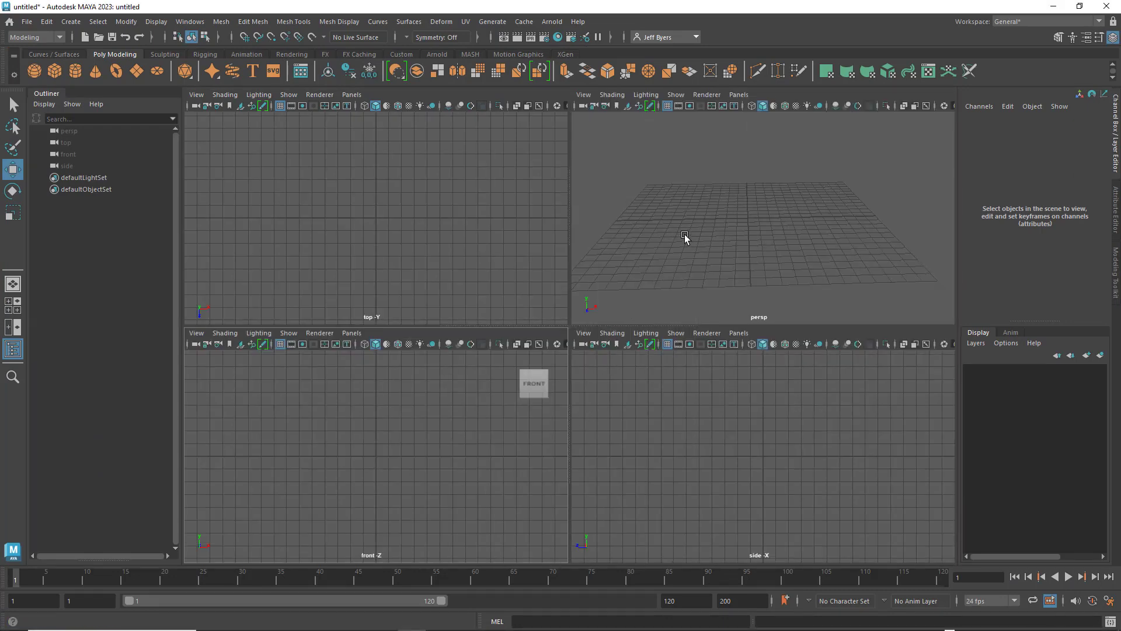
key(space)
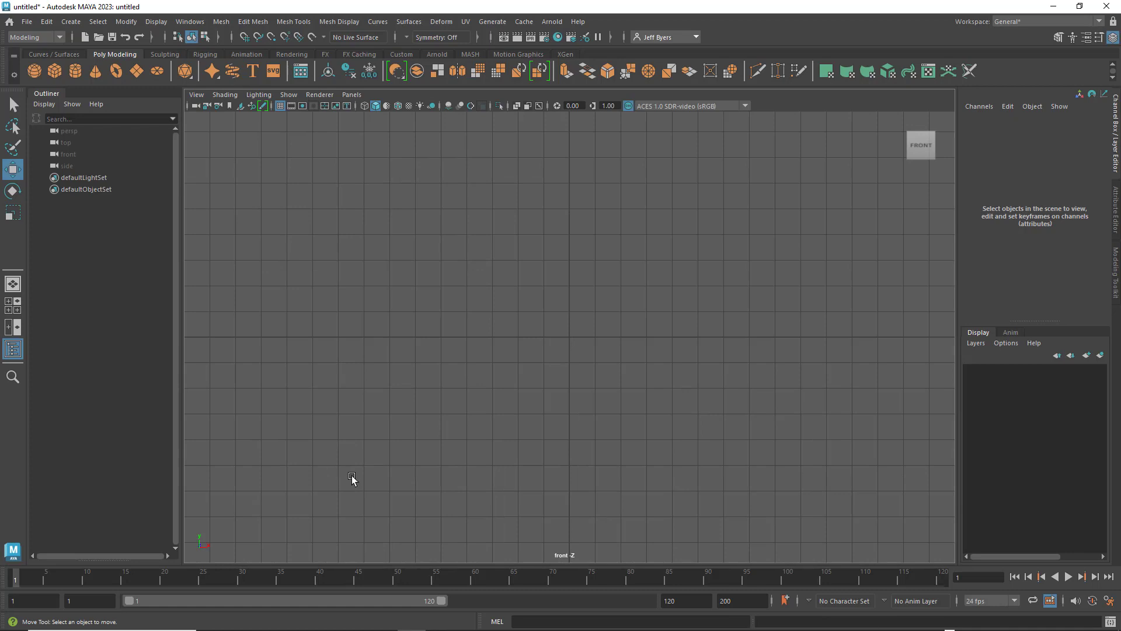
key(space)
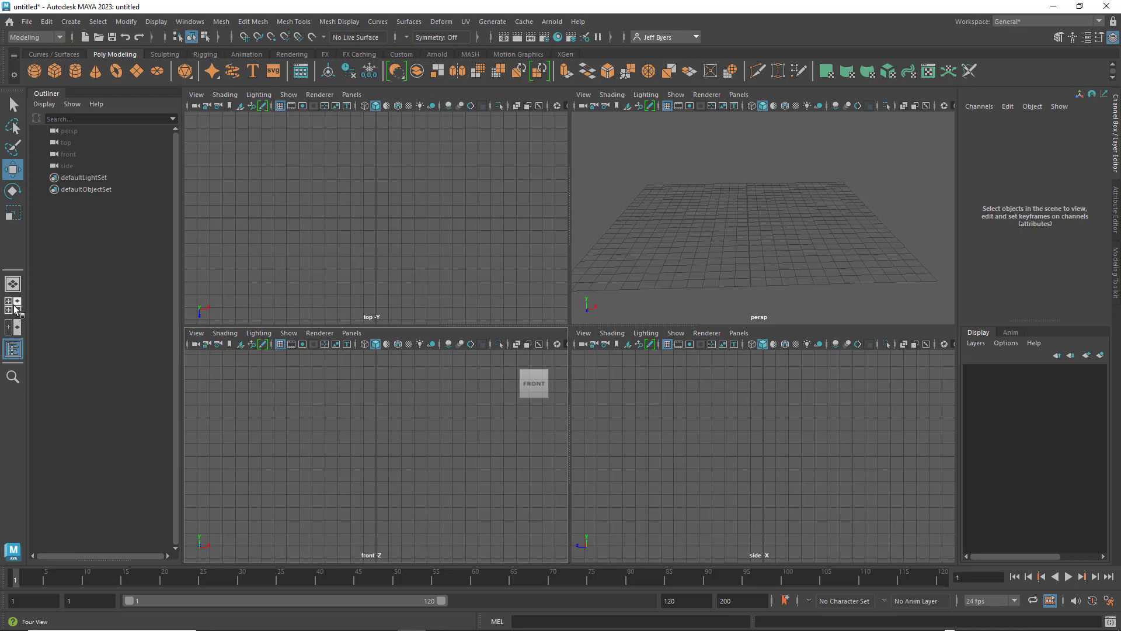
- Alternate between the single perspective layout and the four-view layout, ending with all four views
click(13, 284)
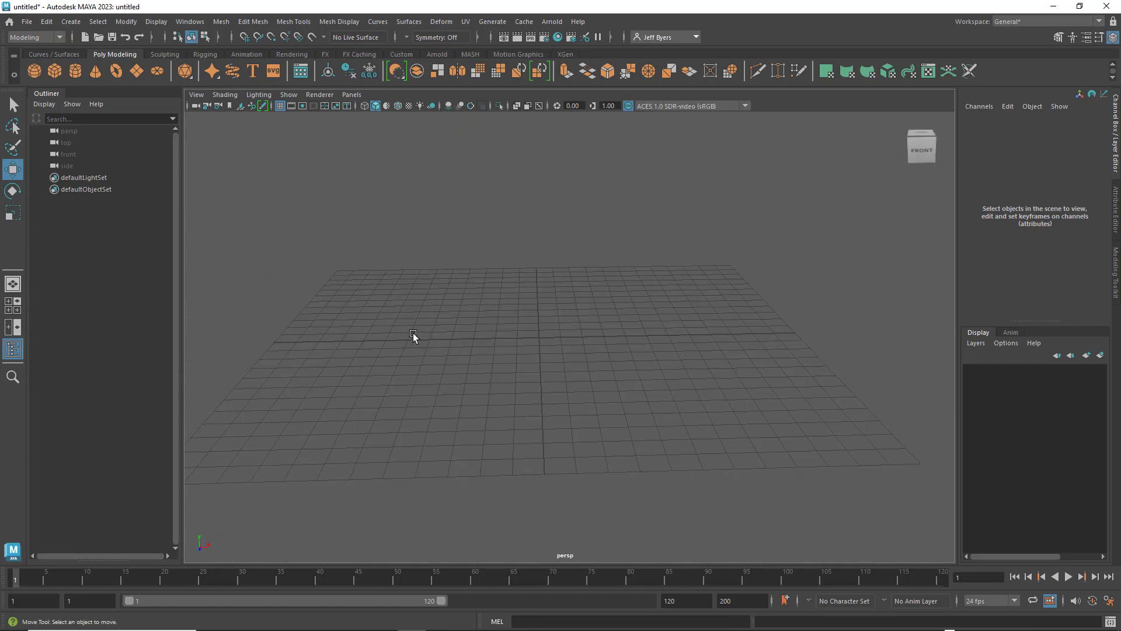
click(11, 308)
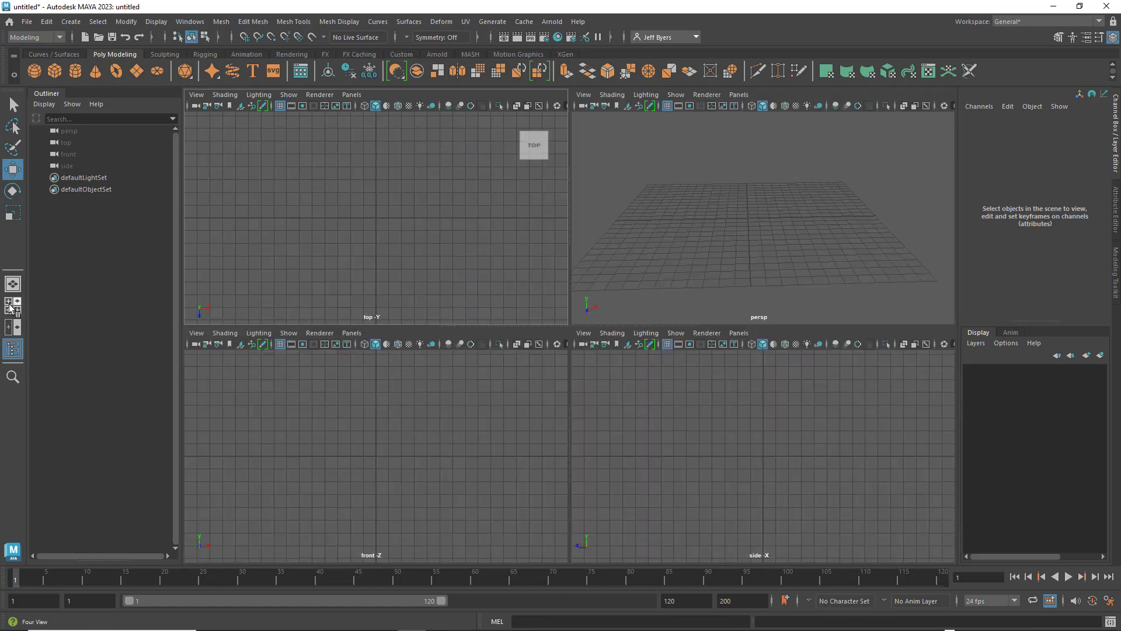
click(13, 283)
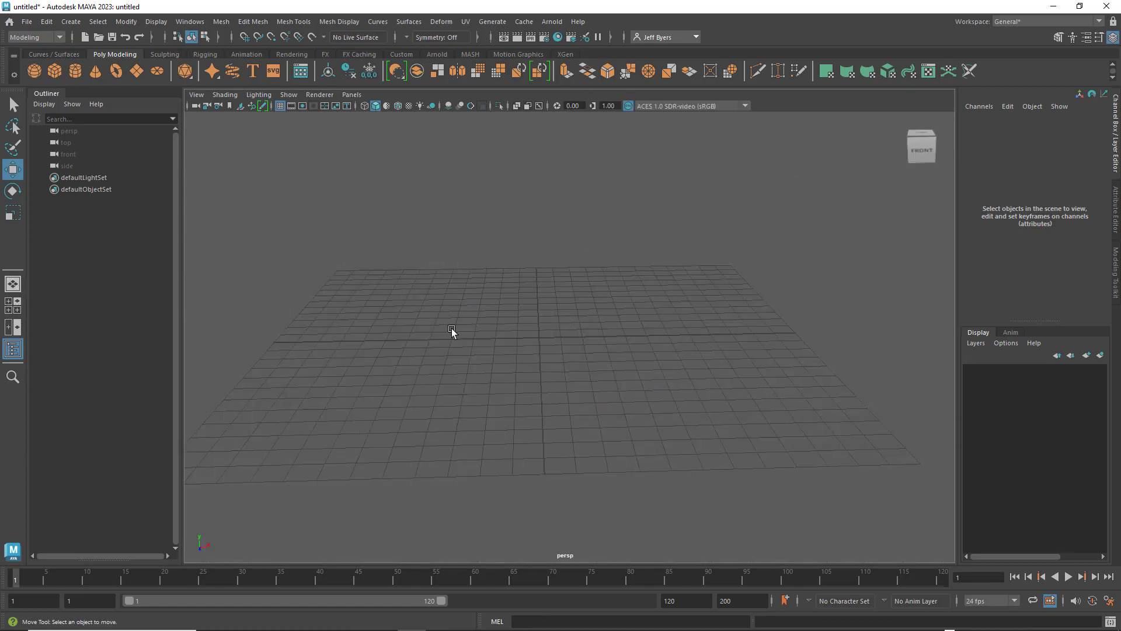
click(11, 307)
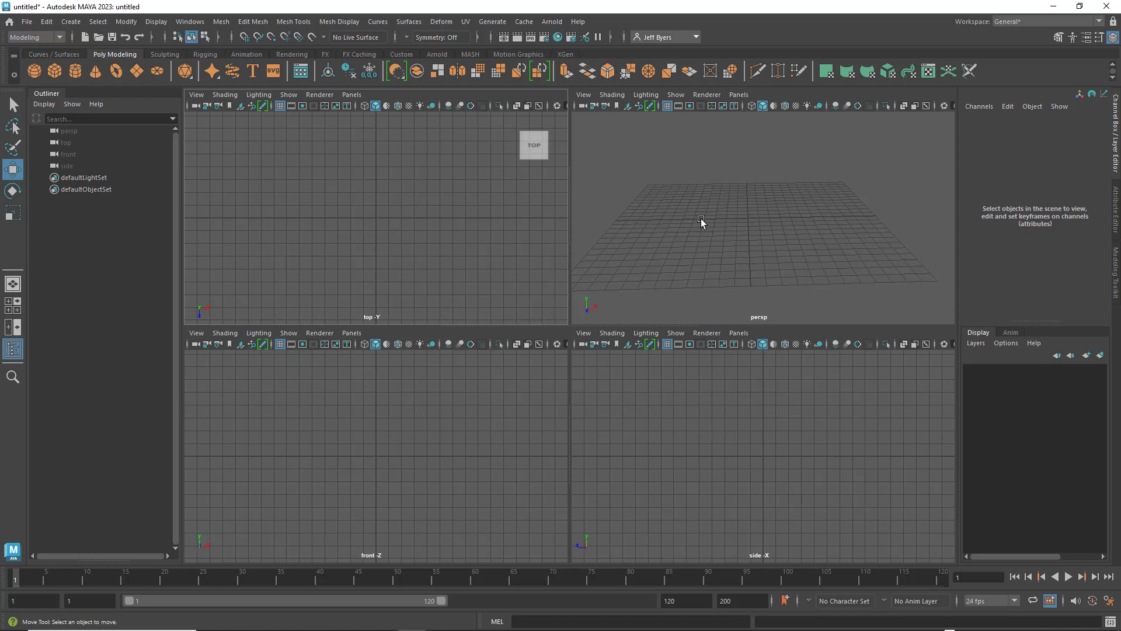
click(27, 22)
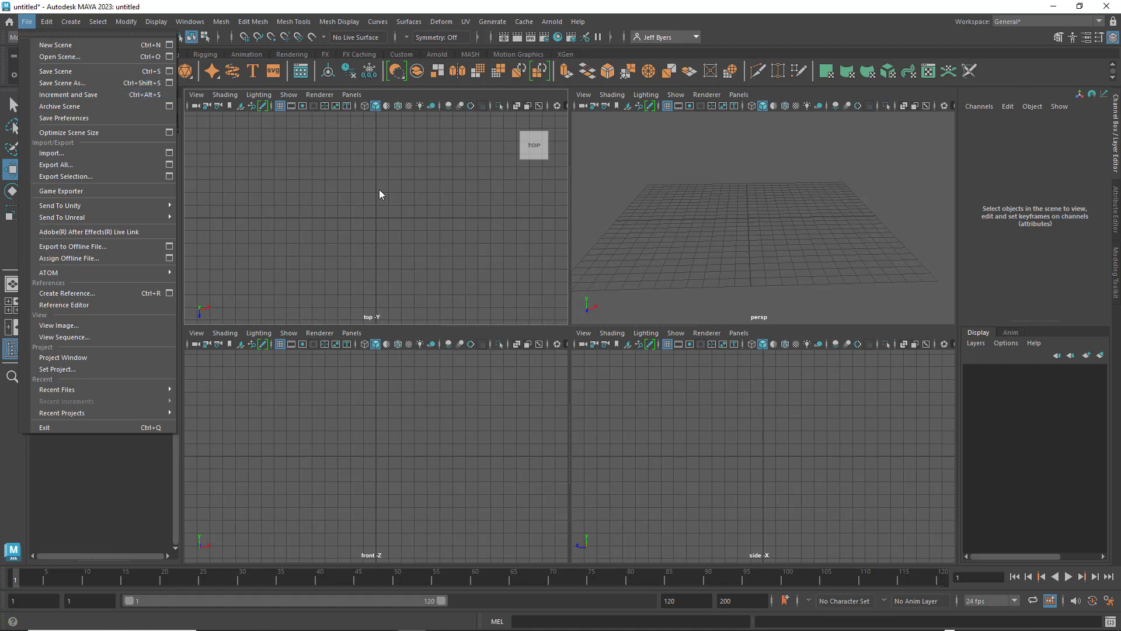
click(856, 274)
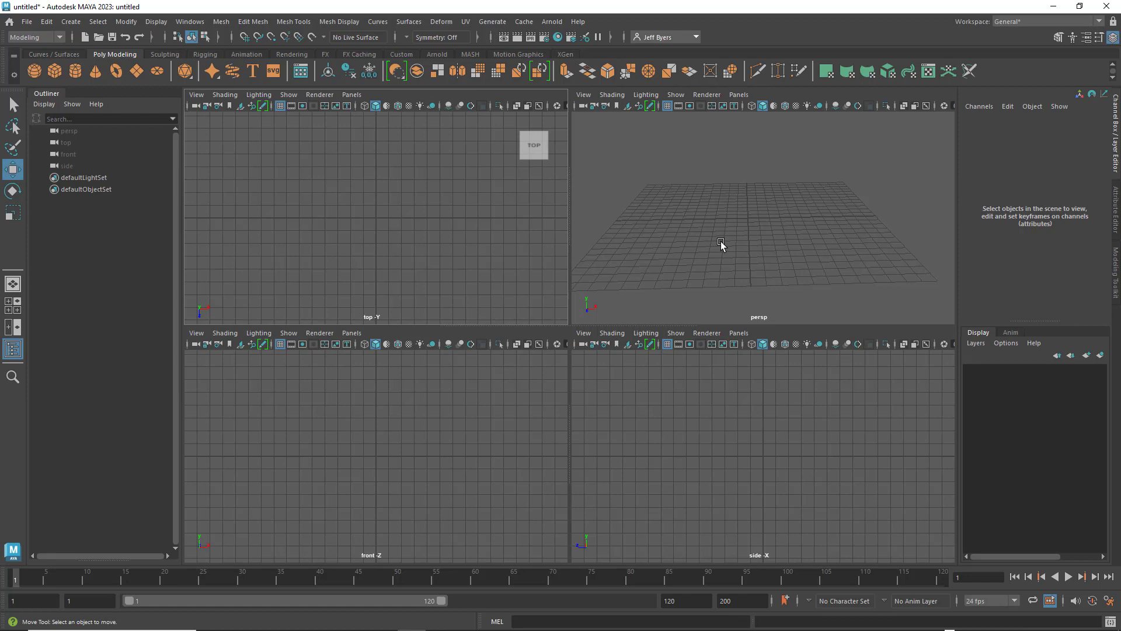
click(27, 21)
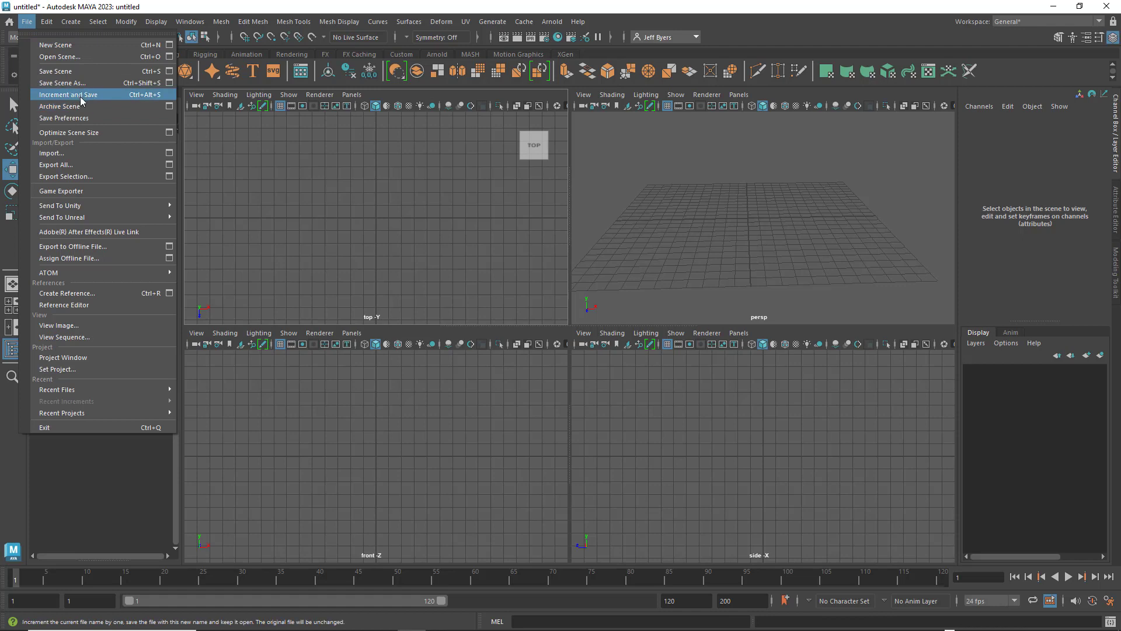
click(800, 271)
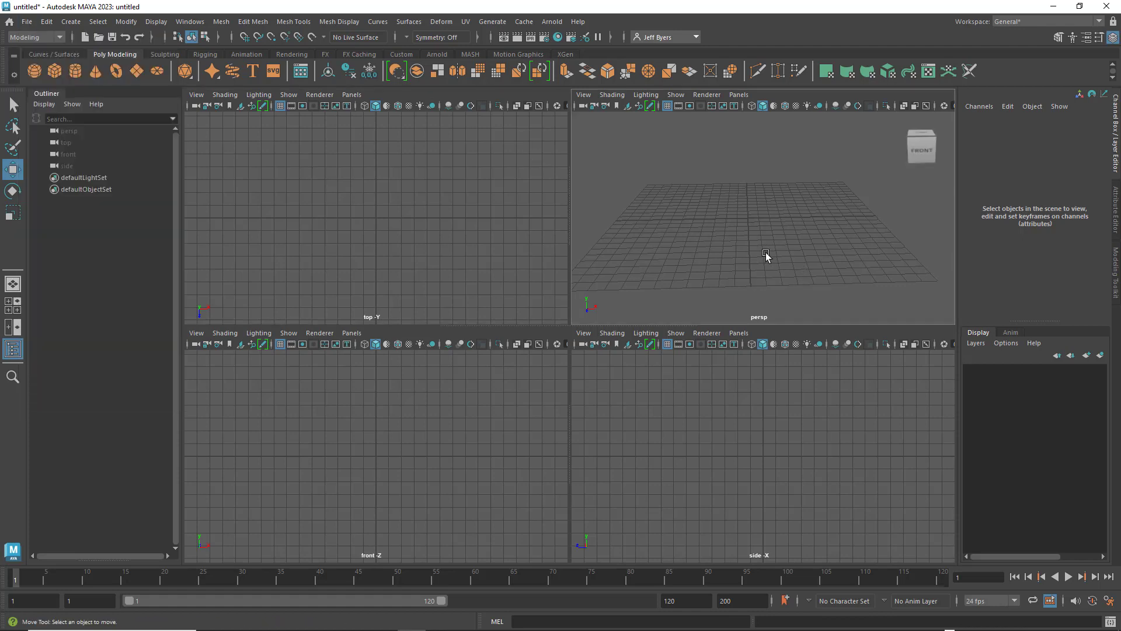
alt+drag(813, 279, 825, 250)
alt+right_drag(828, 247, 832, 246)
alt+drag(834, 246, 843, 249)
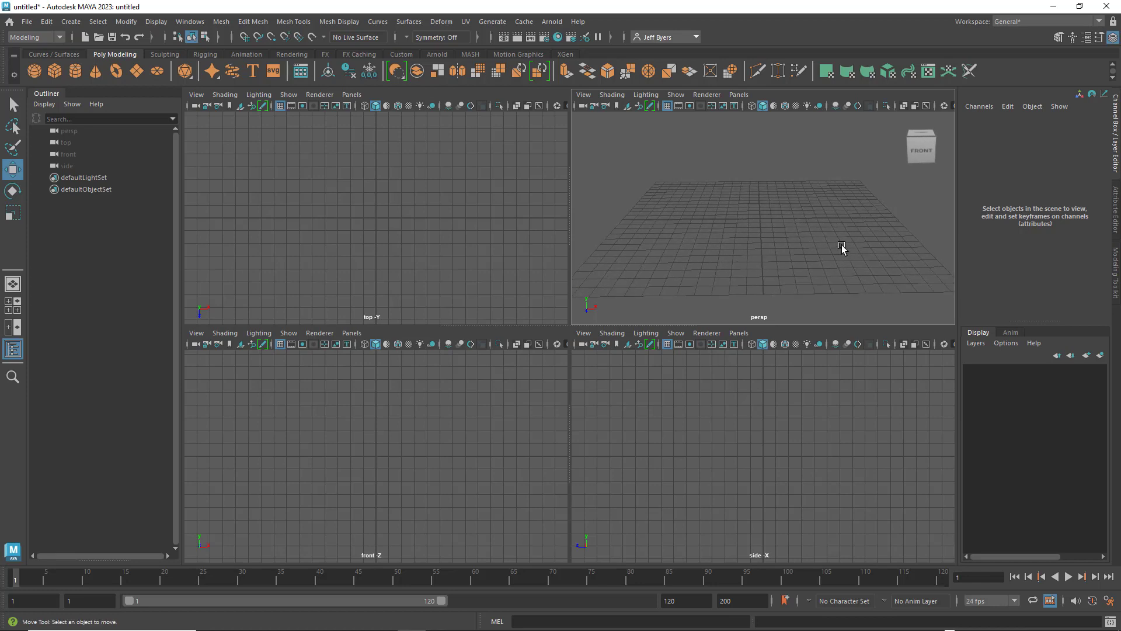
alt+right_drag(841, 243, 845, 244)
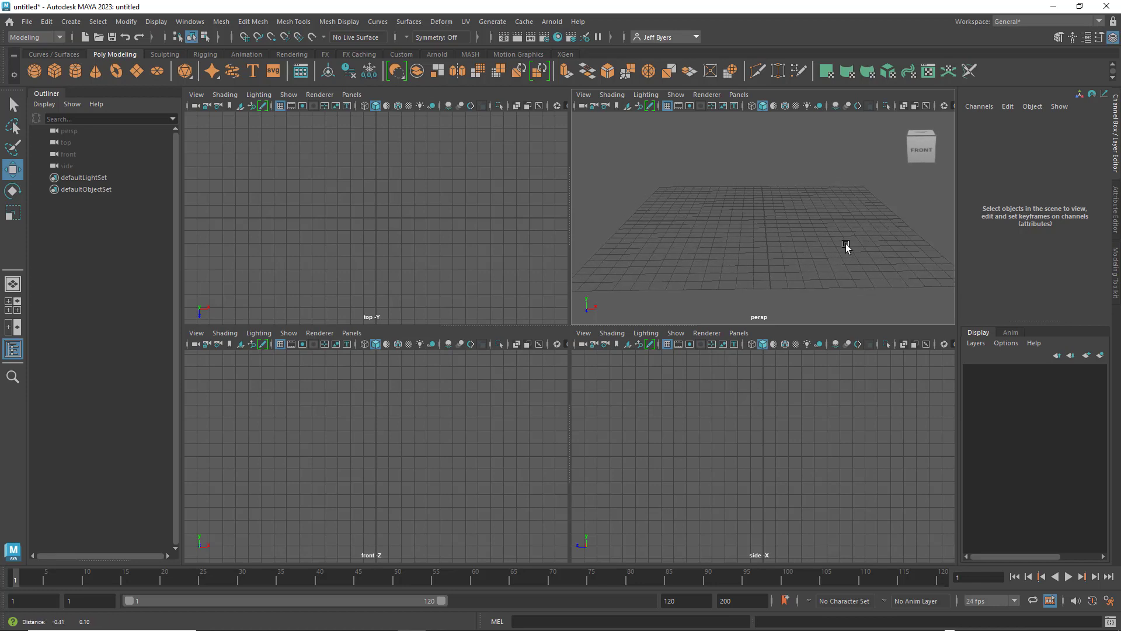
alt+drag(845, 244, 843, 243)
click(27, 21)
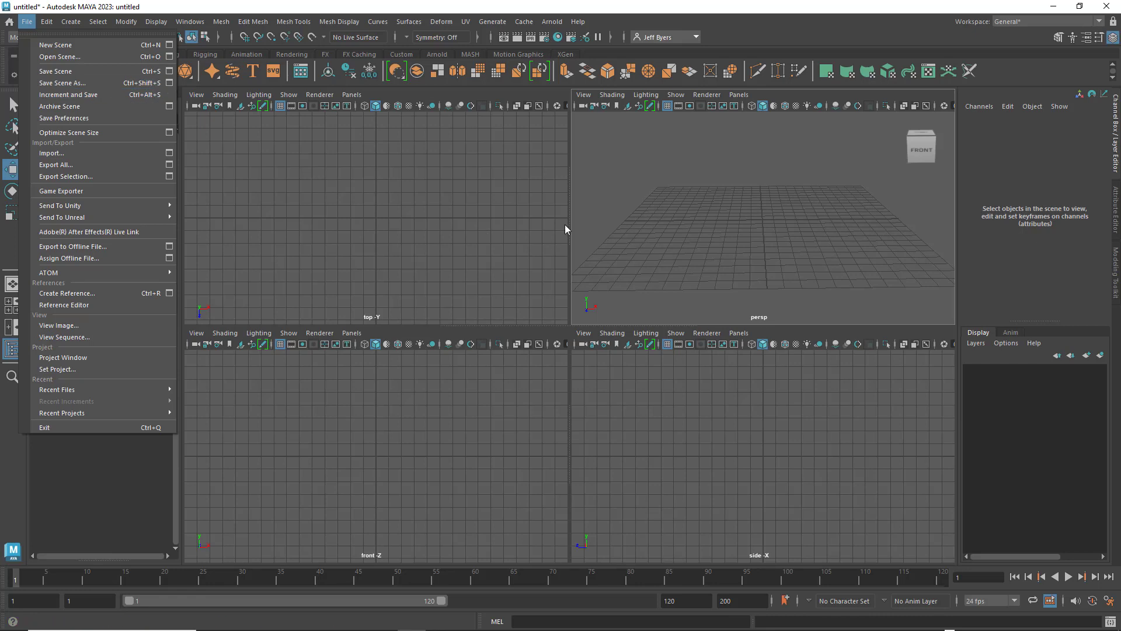
click(388, 227)
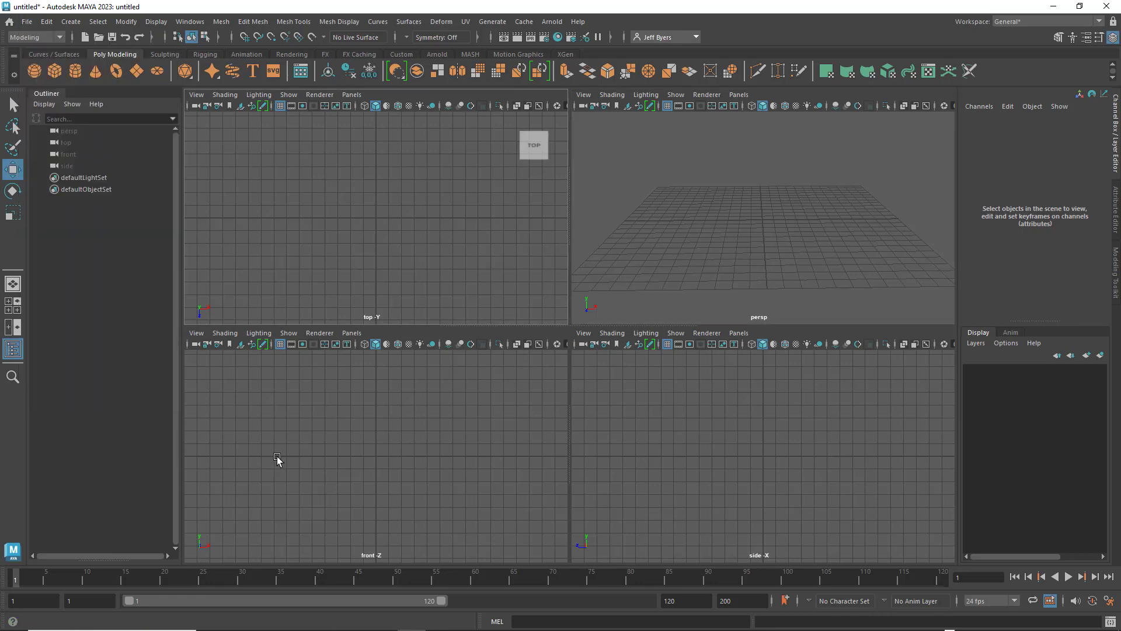
- Maximise the front view and check which folder the image plane import opens in, cancelling without choosing a file
key(space)
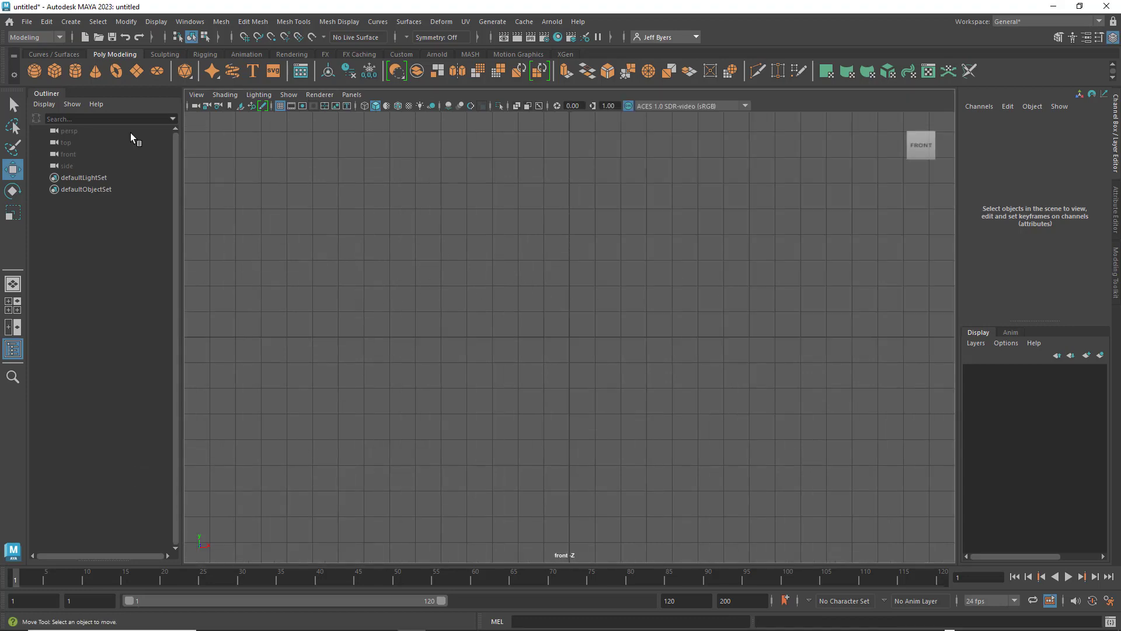
click(196, 95)
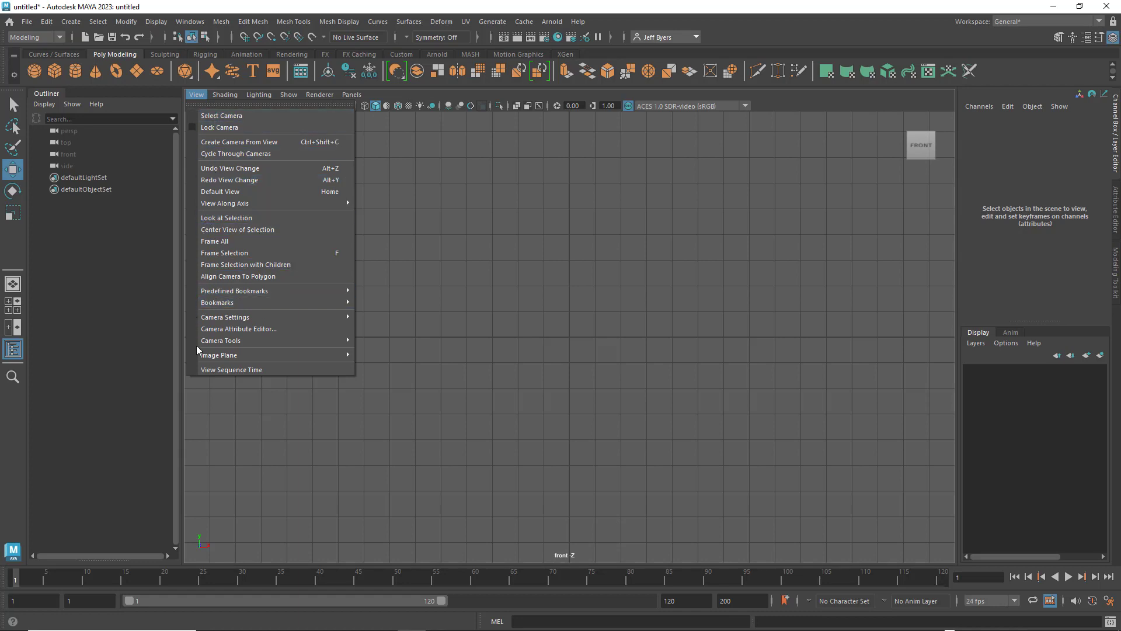
mouse_move(281, 356)
click(417, 365)
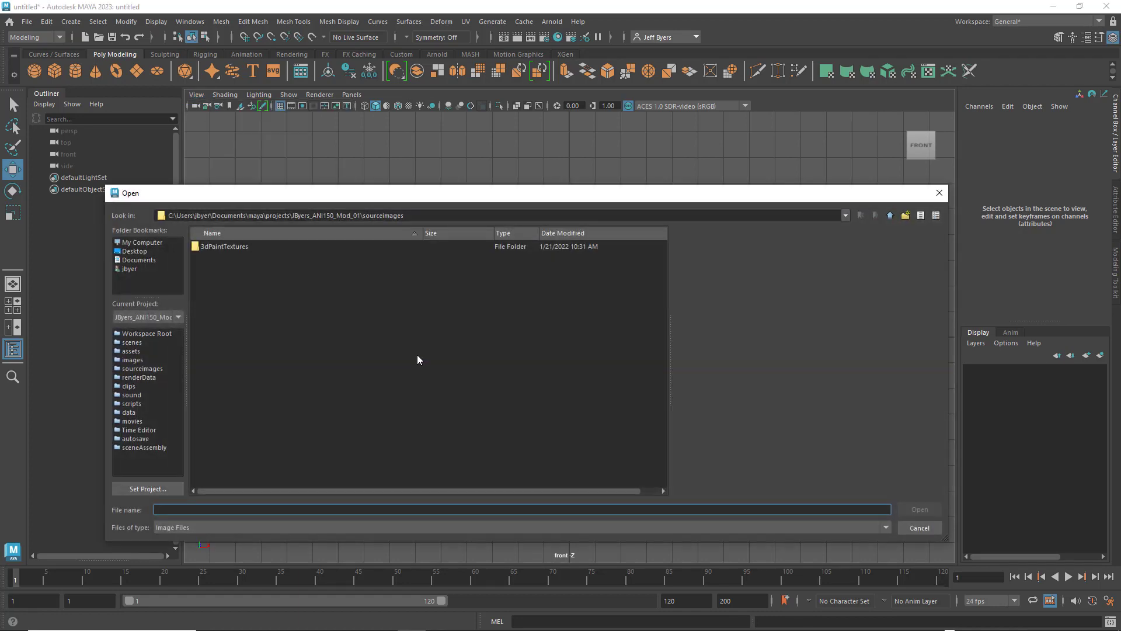
click(939, 193)
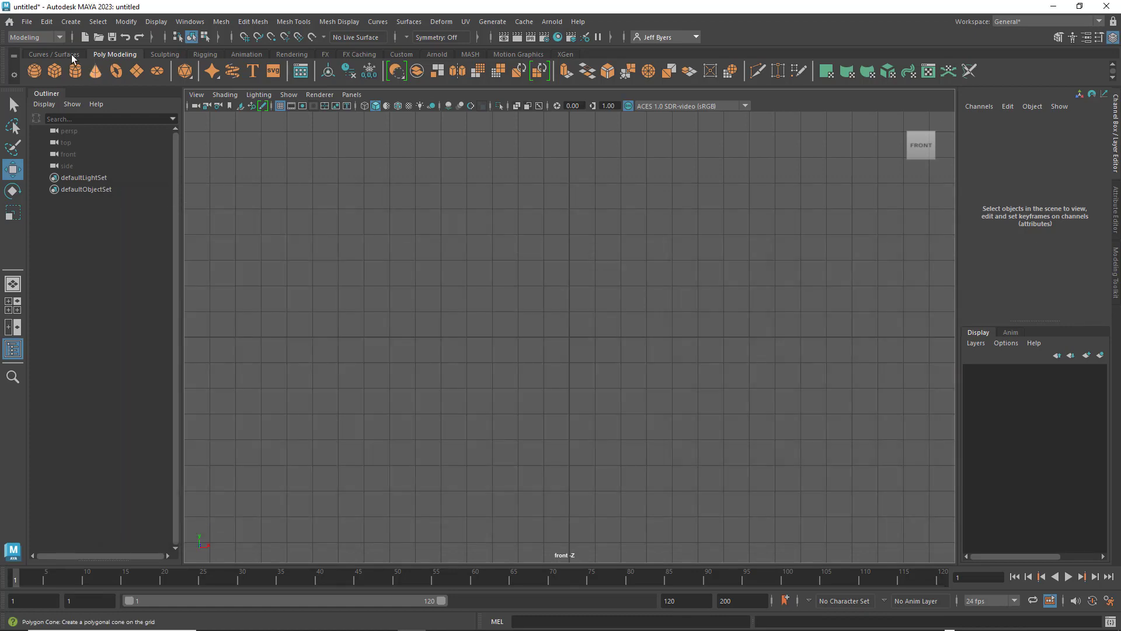
- Set the current project to the ANI_150_Mod_01 folder dated 6/3/2023 in Documents, maya, projects
click(27, 22)
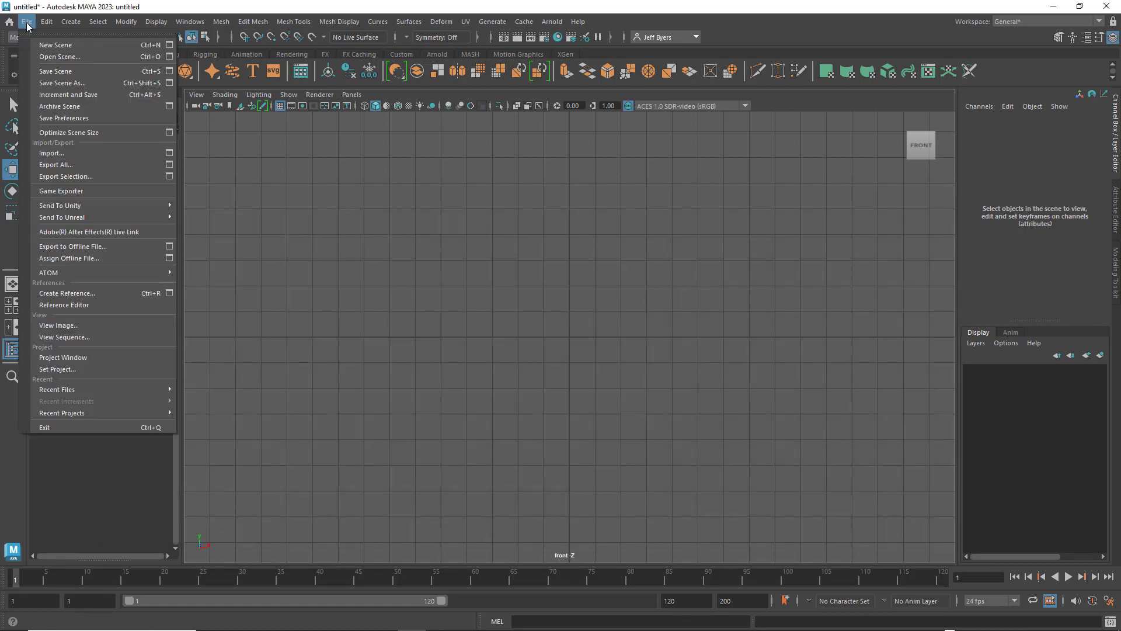
click(61, 370)
scroll(342, 356, down, 10)
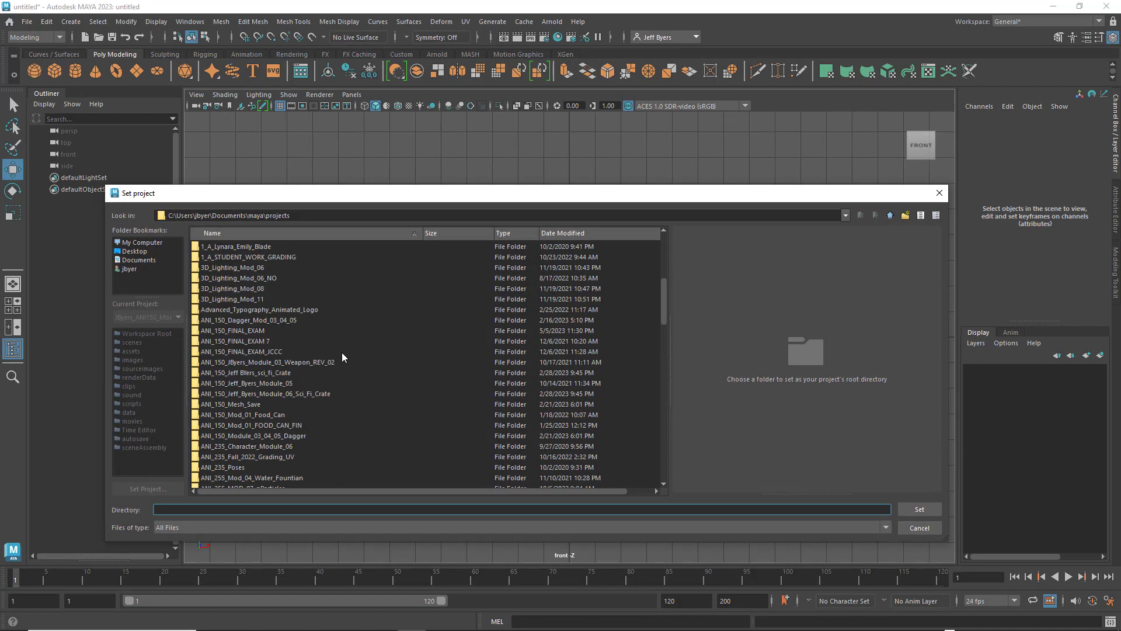
scroll(341, 356, down, 13)
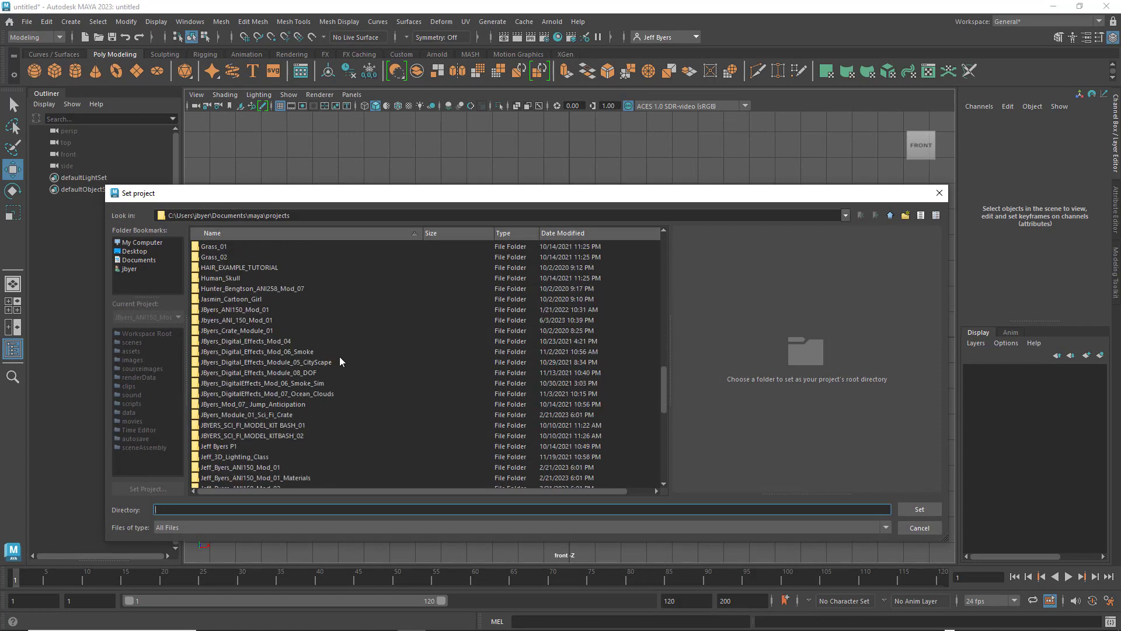
scroll(339, 362, down, 2)
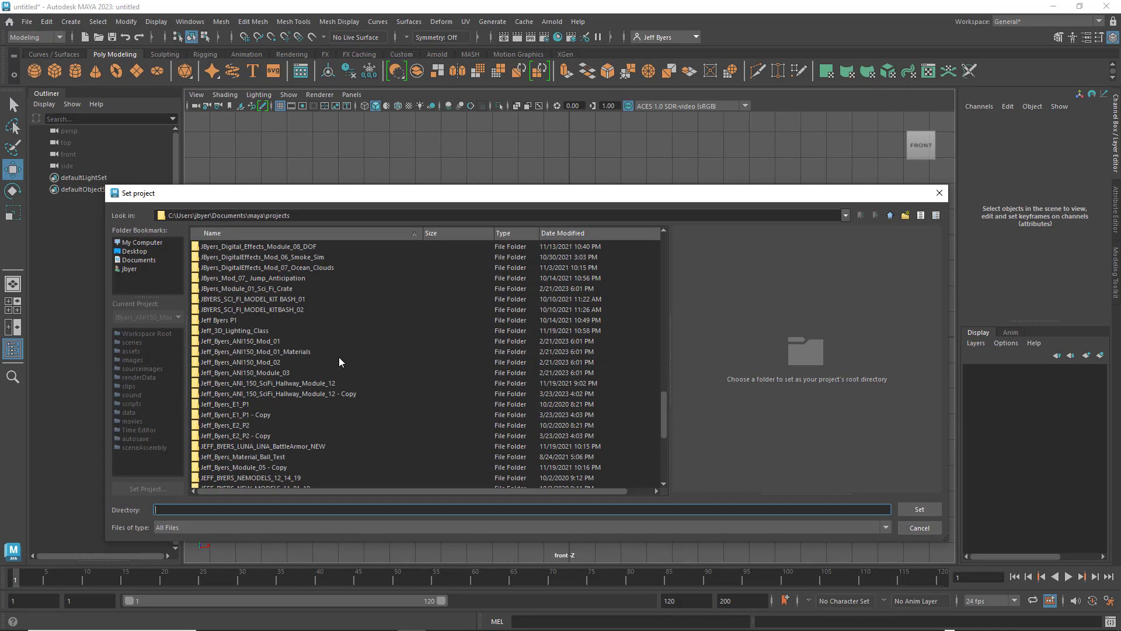
scroll(339, 362, down, 4)
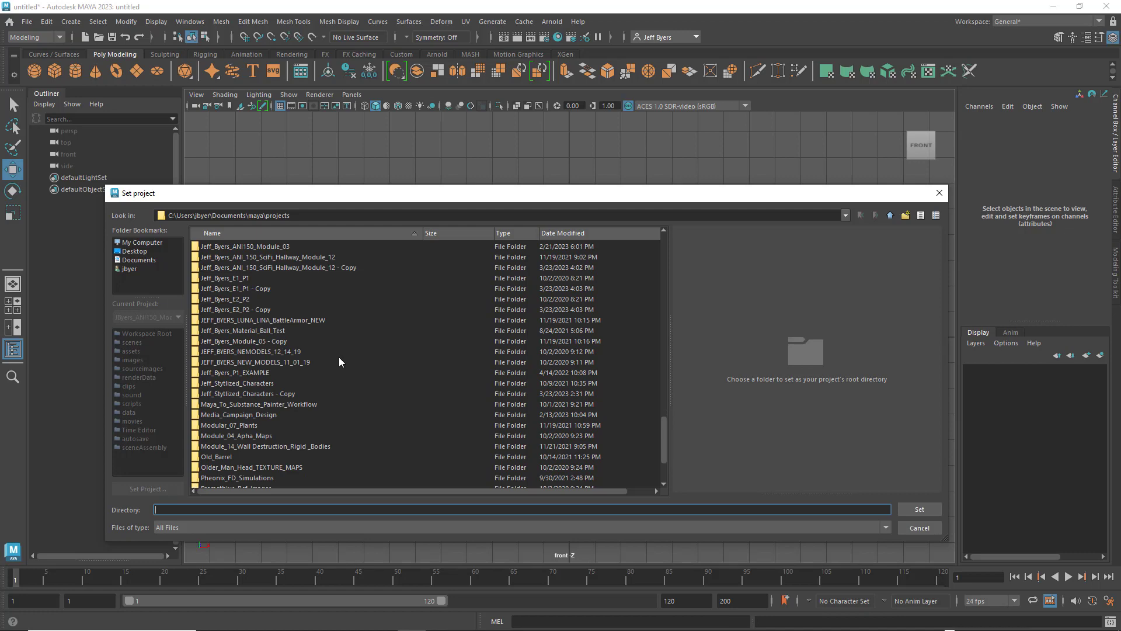
scroll(338, 356, up, 5)
scroll(339, 356, up, 4)
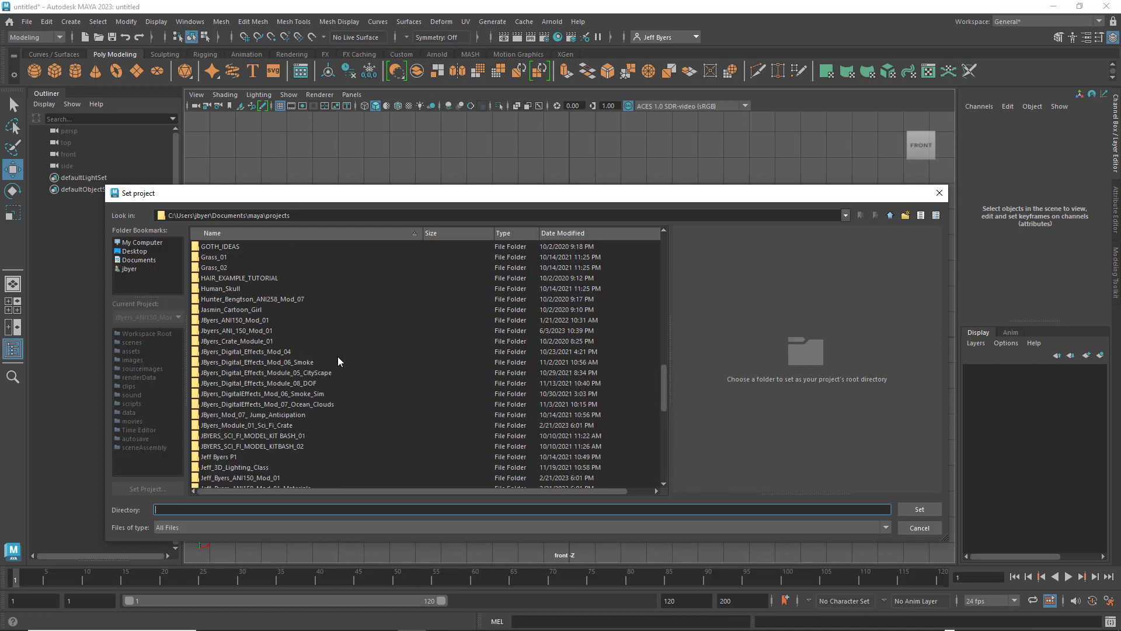
click(252, 322)
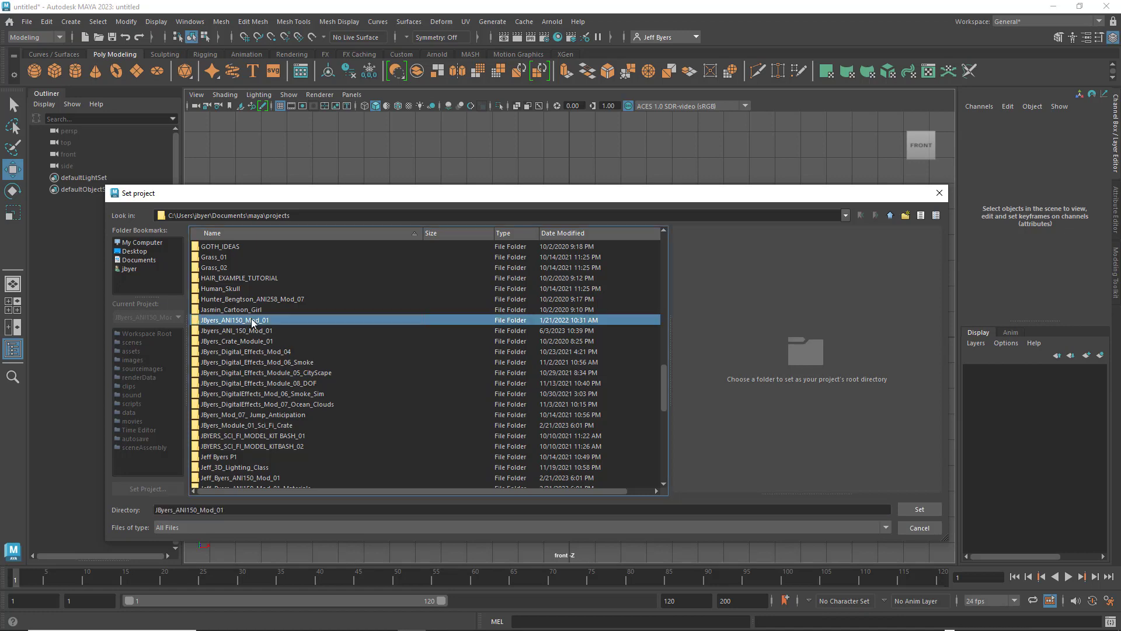
click(244, 332)
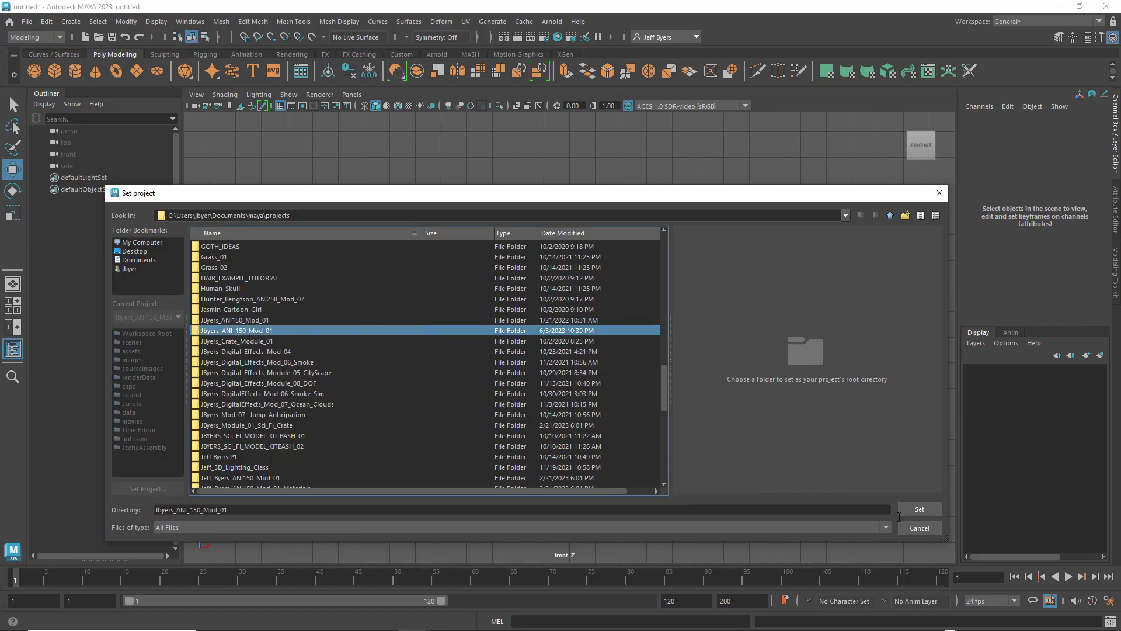
click(919, 509)
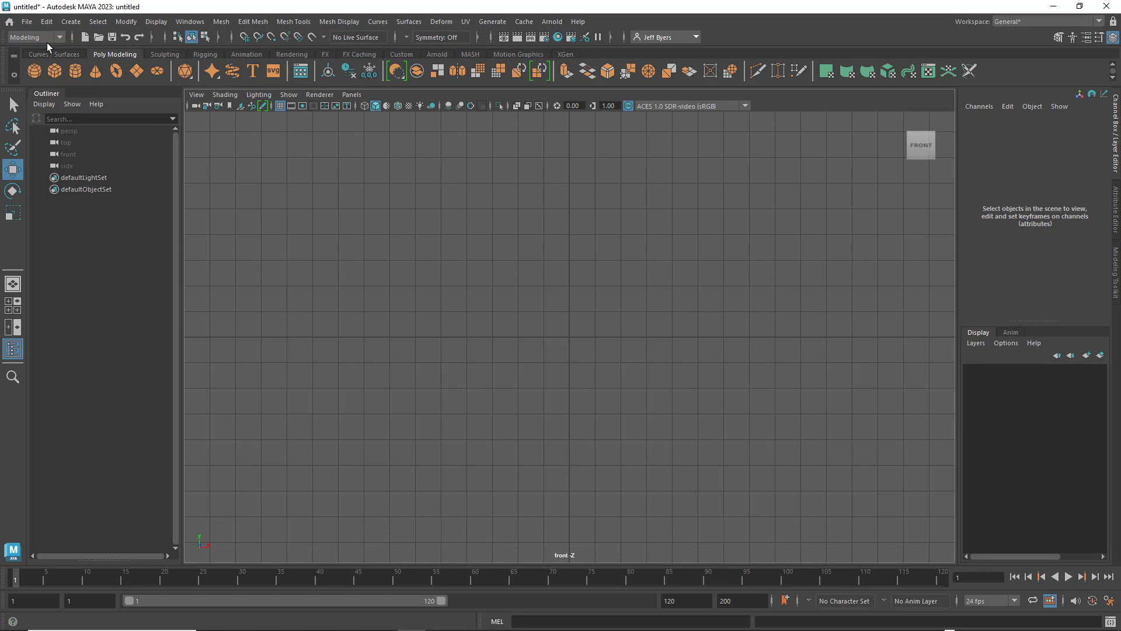
- Compare the two castle pictures in sourceimages and import Castle_03.jpg as an image plane in the front view
click(26, 22)
click(196, 94)
mouse_move(263, 354)
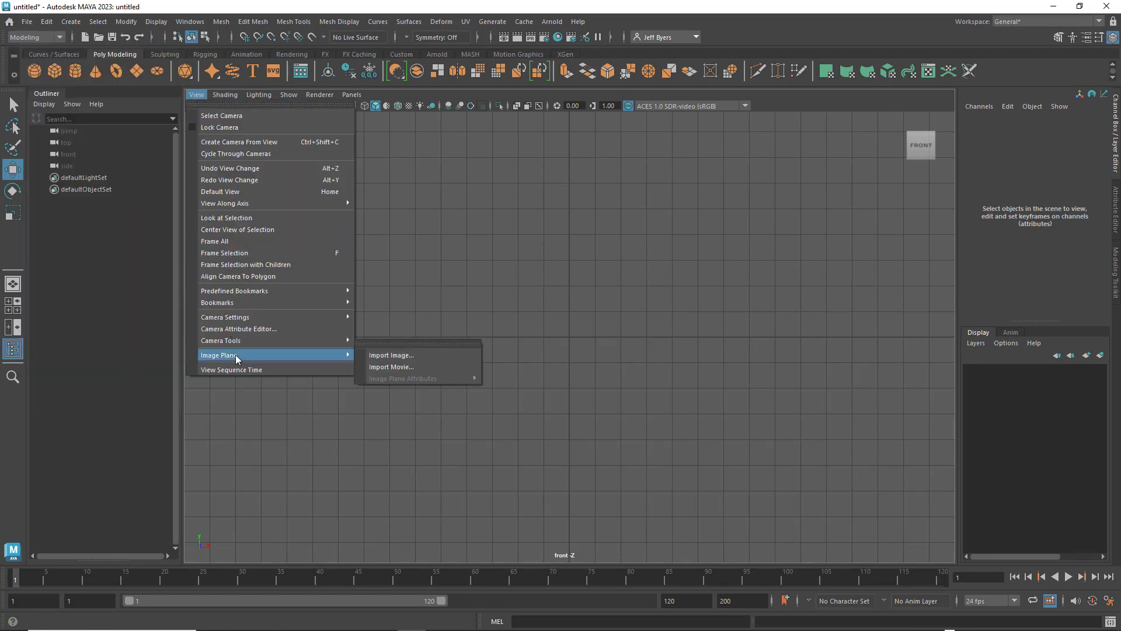
click(393, 357)
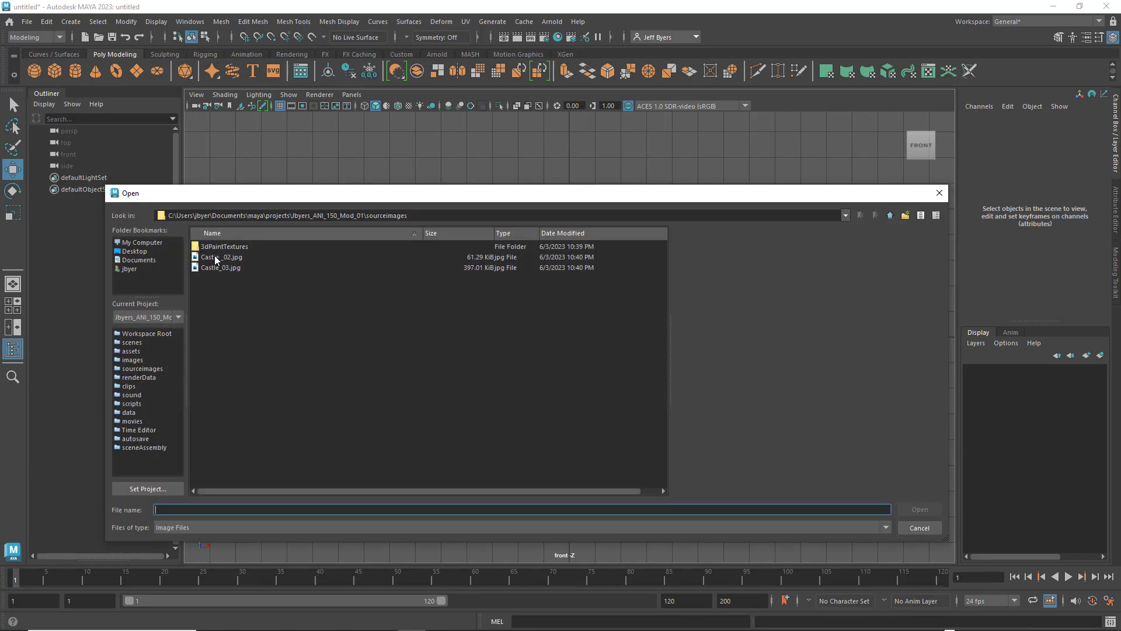
click(231, 270)
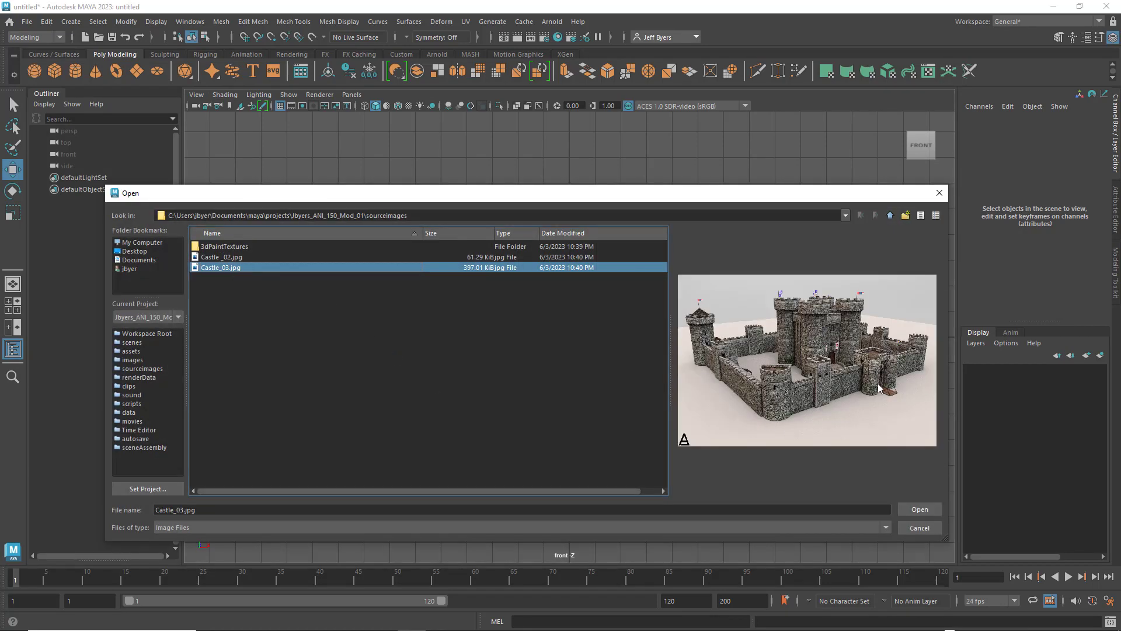
click(224, 258)
click(221, 268)
drag(839, 198, 818, 137)
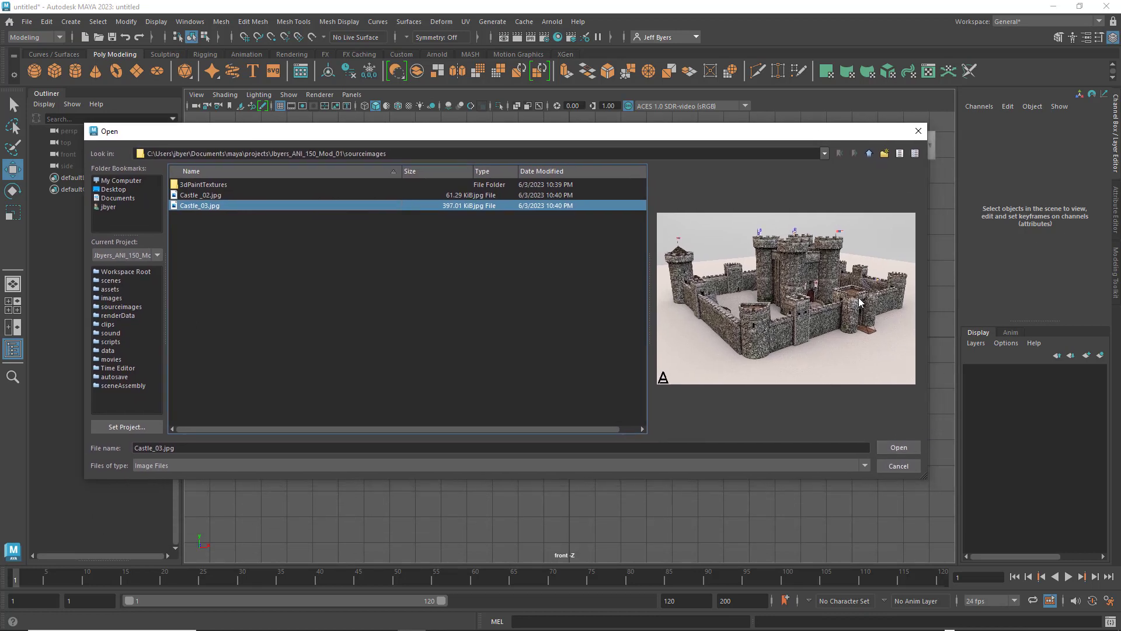
click(897, 448)
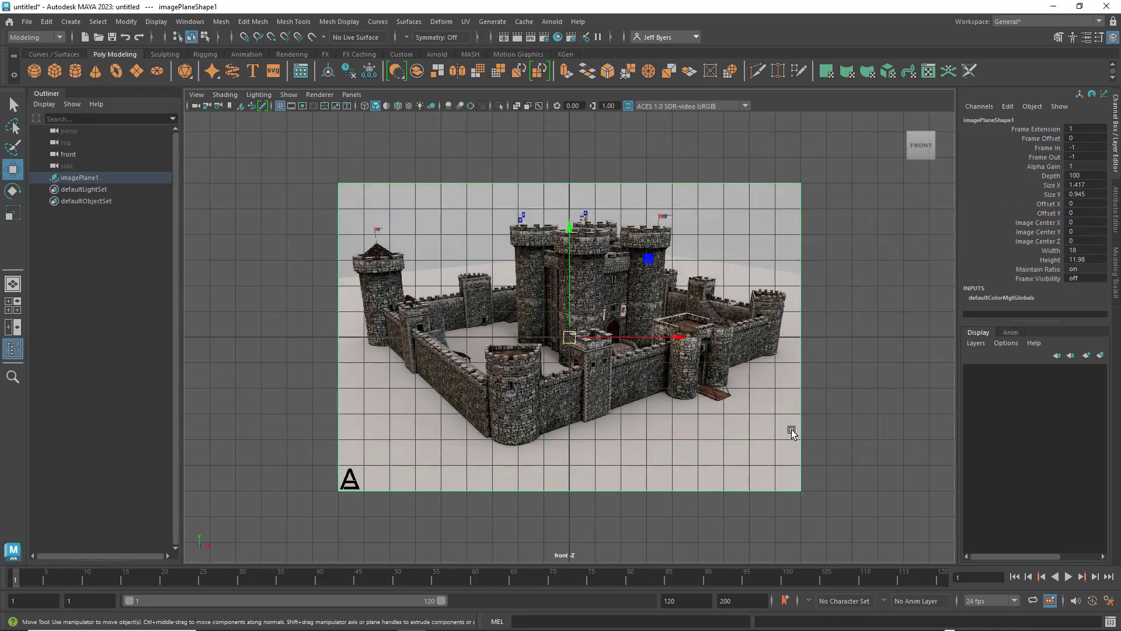
- In the maximised perspective view, move the castle image plane to about Y 5.87 and Z -12.57, behind the grid, and deselect it
scroll(793, 414, down, 1)
scroll(790, 408, down, 2)
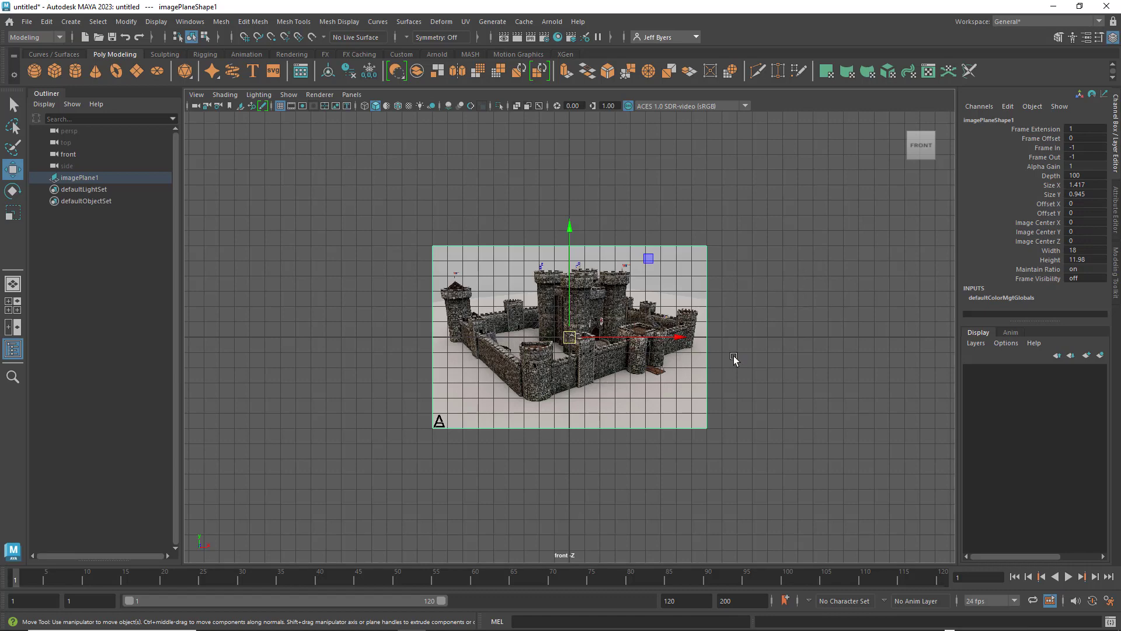
key(space)
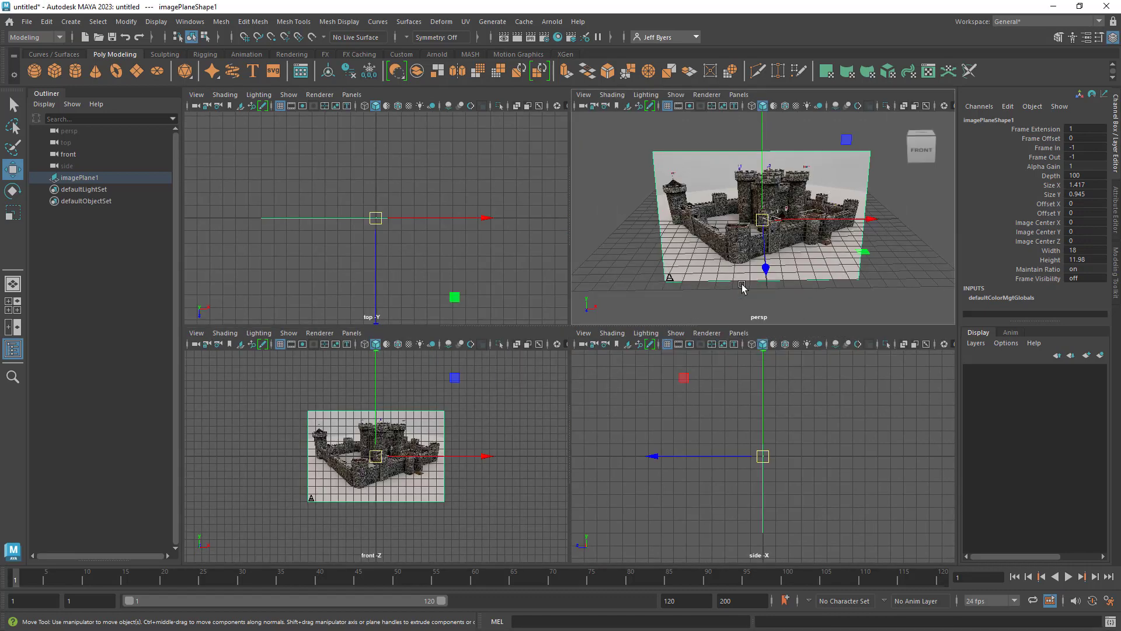
key(space)
alt+drag(663, 390, 444, 275)
alt+drag(601, 327, 475, 116)
mouse_move(700, 260)
alt+mouse_down()
mouse_move(733, 261)
mouse_move(638, 250)
mouse_move(667, 250)
mouse_move(693, 275)
alt+mouse_up()
click(689, 292)
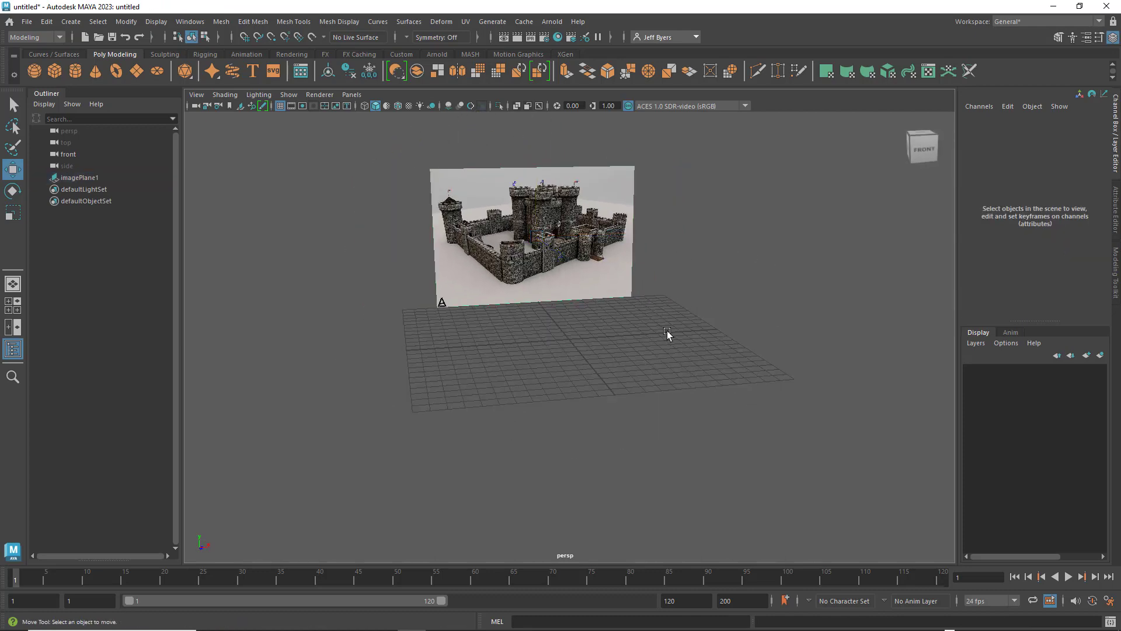
- Examine the castle reference image and the grid in the perspective view from close up, farther away and different angles
key(space)
key(space)
alt+drag(639, 303, 616, 275)
scroll(600, 313, up, 3)
scroll(738, 446, down, 2)
scroll(726, 436, up, 4)
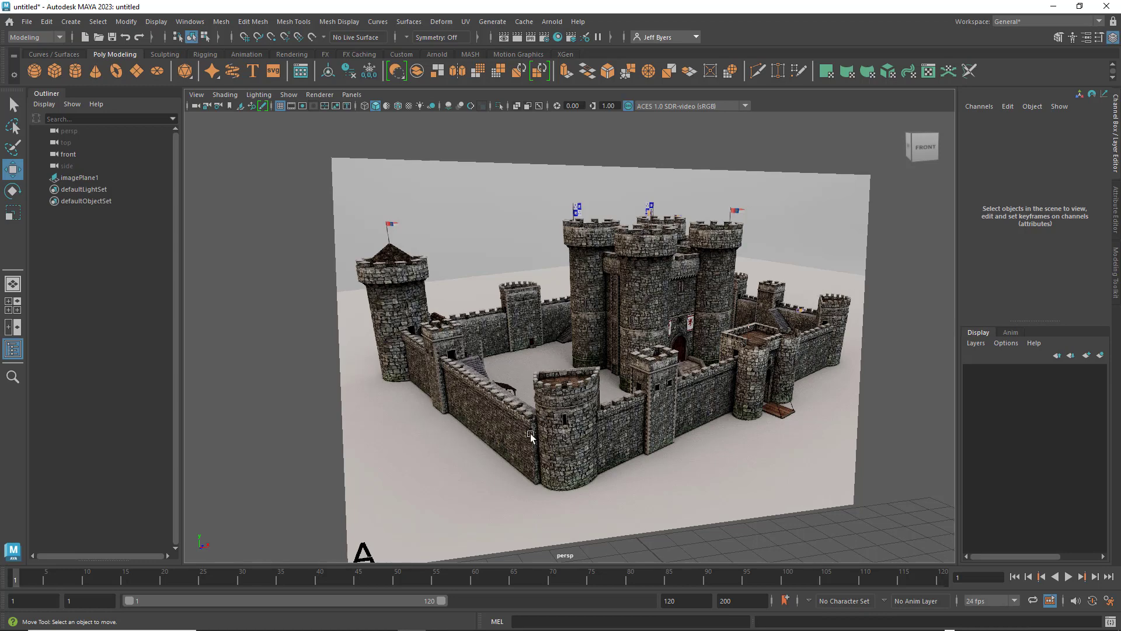
alt+drag(597, 429, 622, 349)
scroll(621, 349, down, 10)
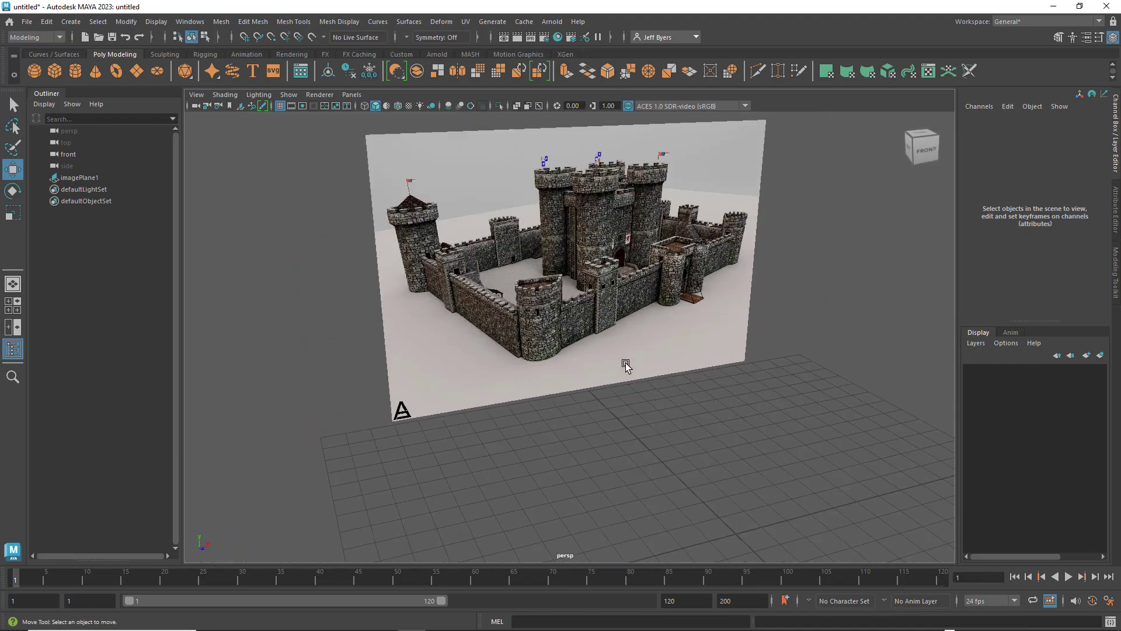
scroll(645, 372, down, 2)
alt+middle_drag(645, 372, 561, 292)
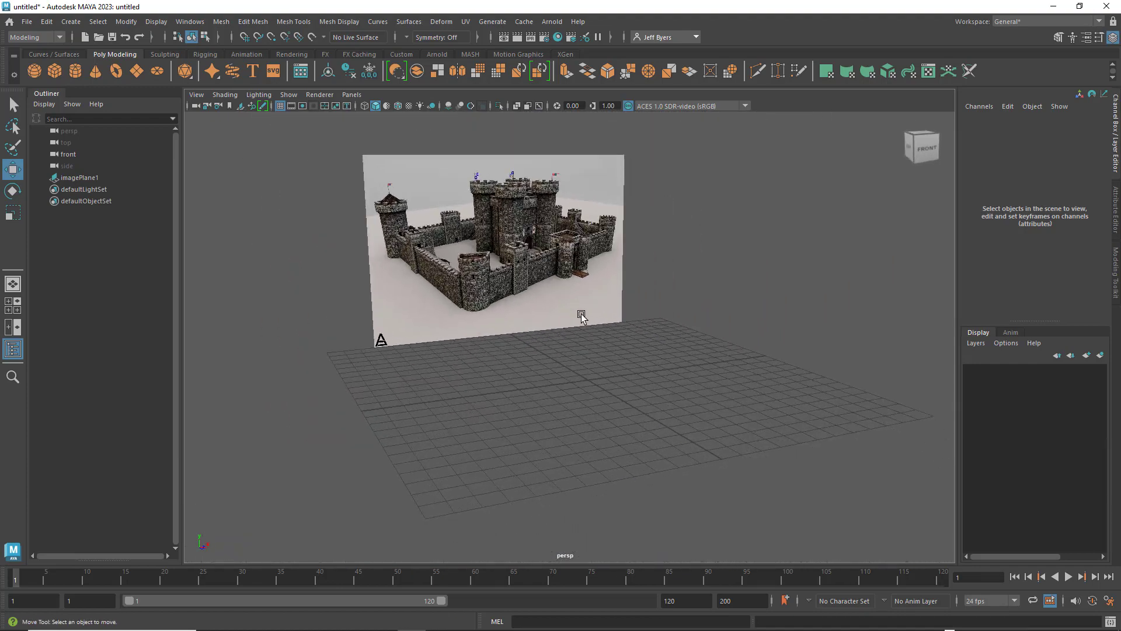
scroll(589, 333, down, 3)
alt+middle_drag(603, 353, 586, 349)
alt+drag(585, 349, 583, 353)
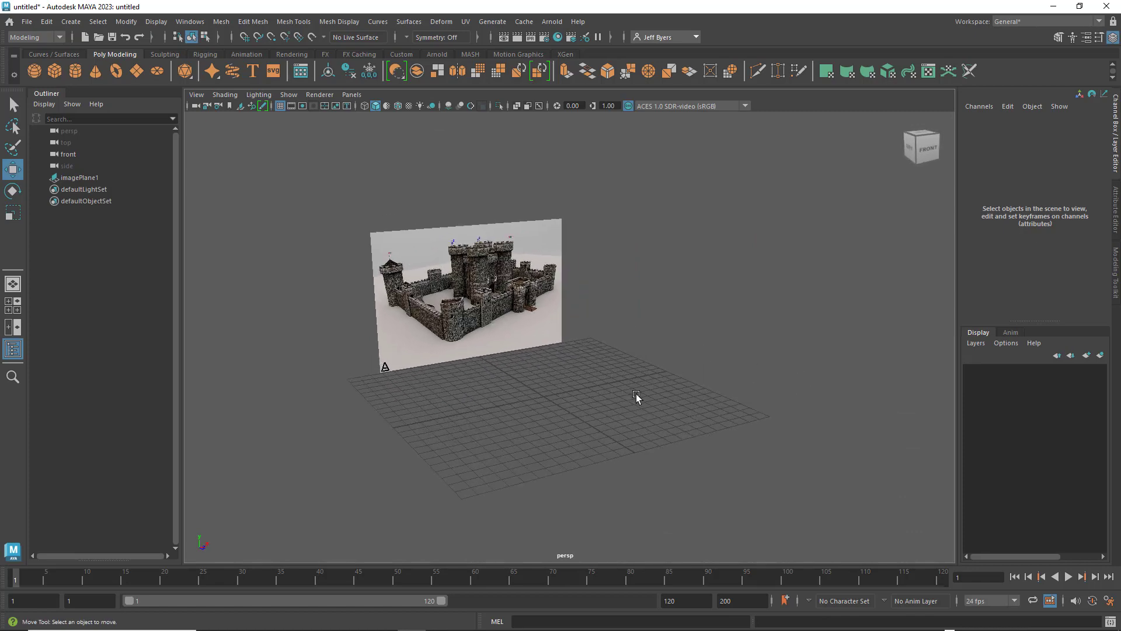
- Select the castle image plane and clear the selection, twice
click(500, 229)
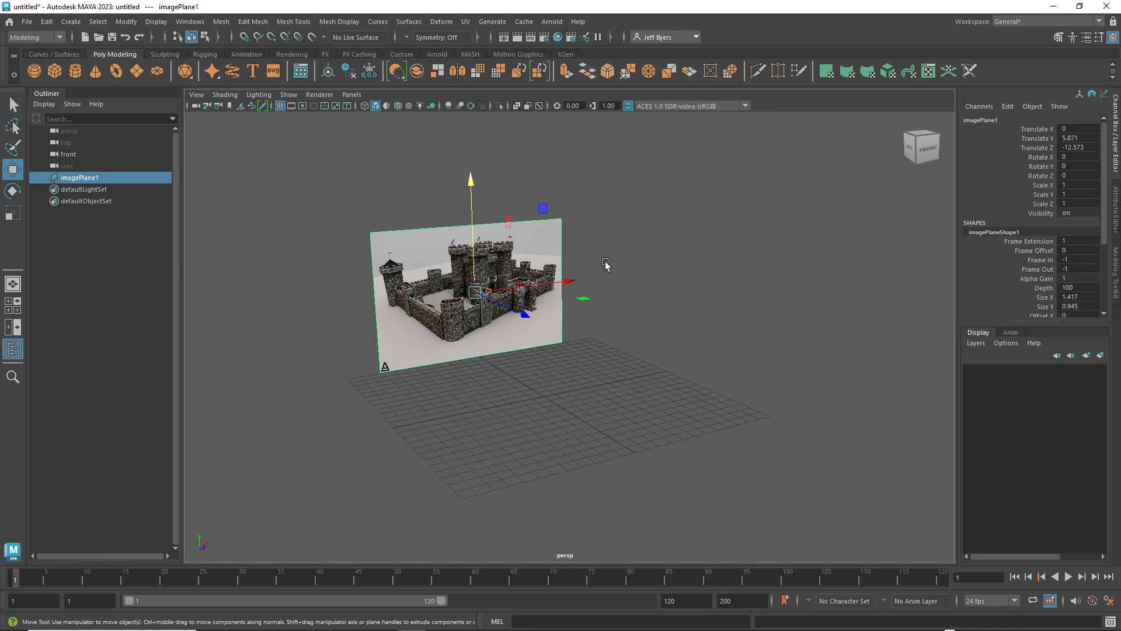
click(605, 264)
click(514, 225)
click(753, 298)
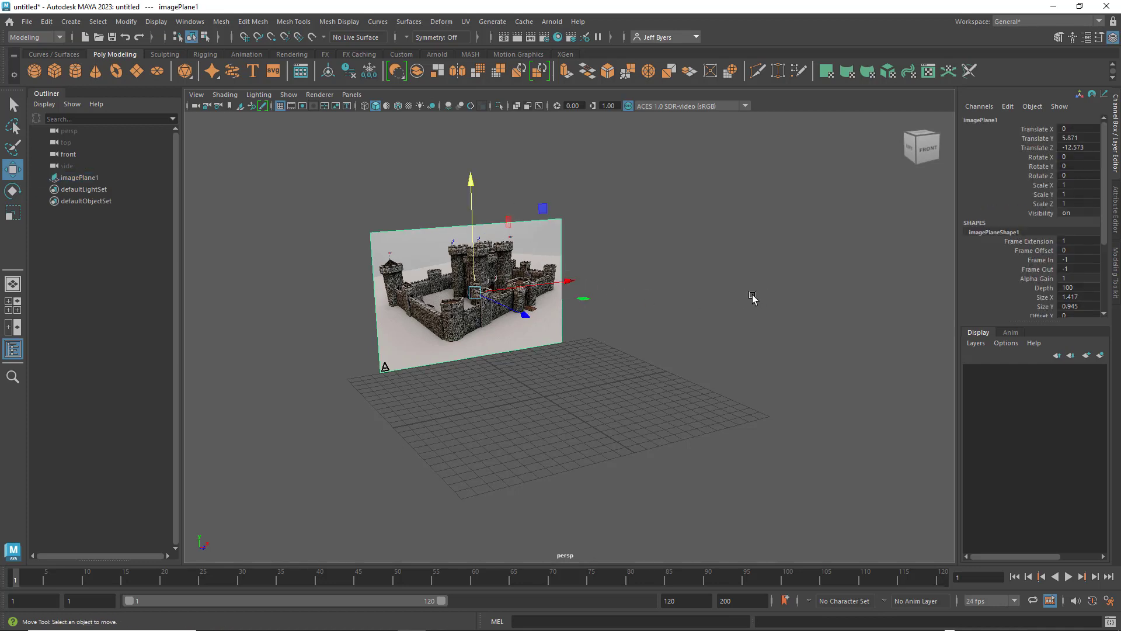
- Select the castle image plane directly, with a marquee and by its name in the Outliner, clearing the selection after each try
click(436, 282)
drag(308, 188, 386, 257)
click(638, 250)
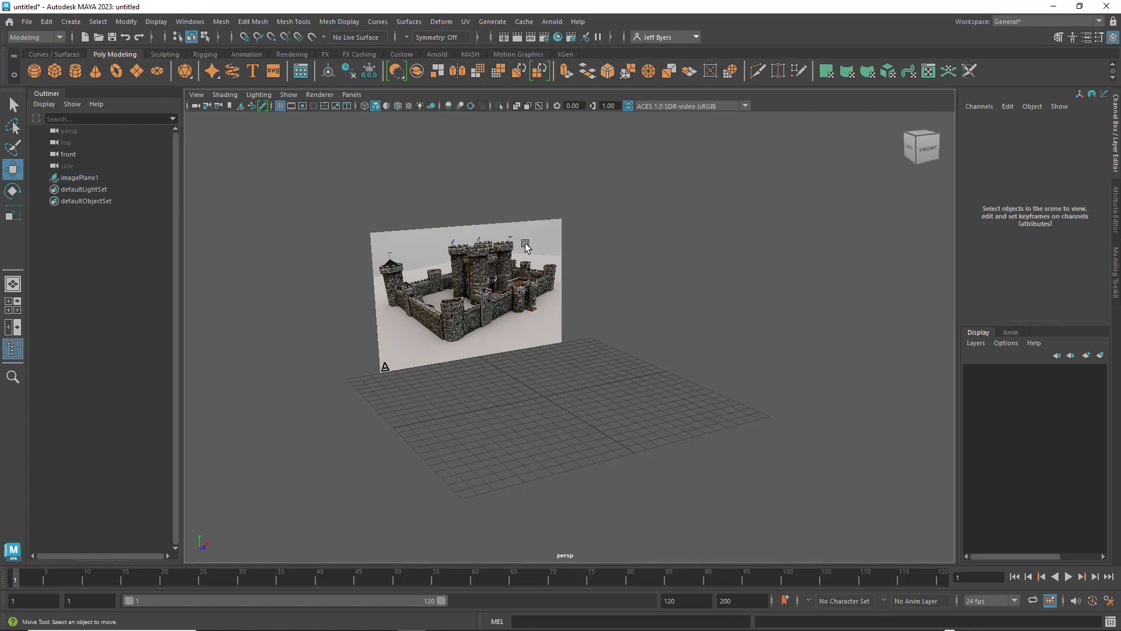
click(525, 245)
click(403, 196)
click(405, 251)
click(278, 236)
click(87, 179)
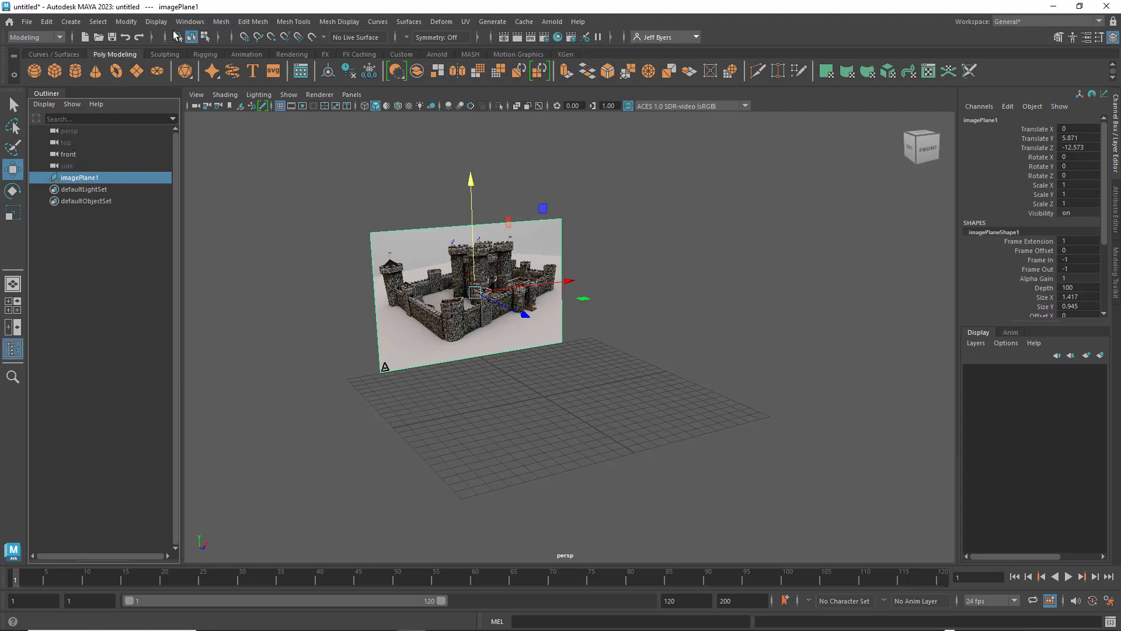
click(202, 23)
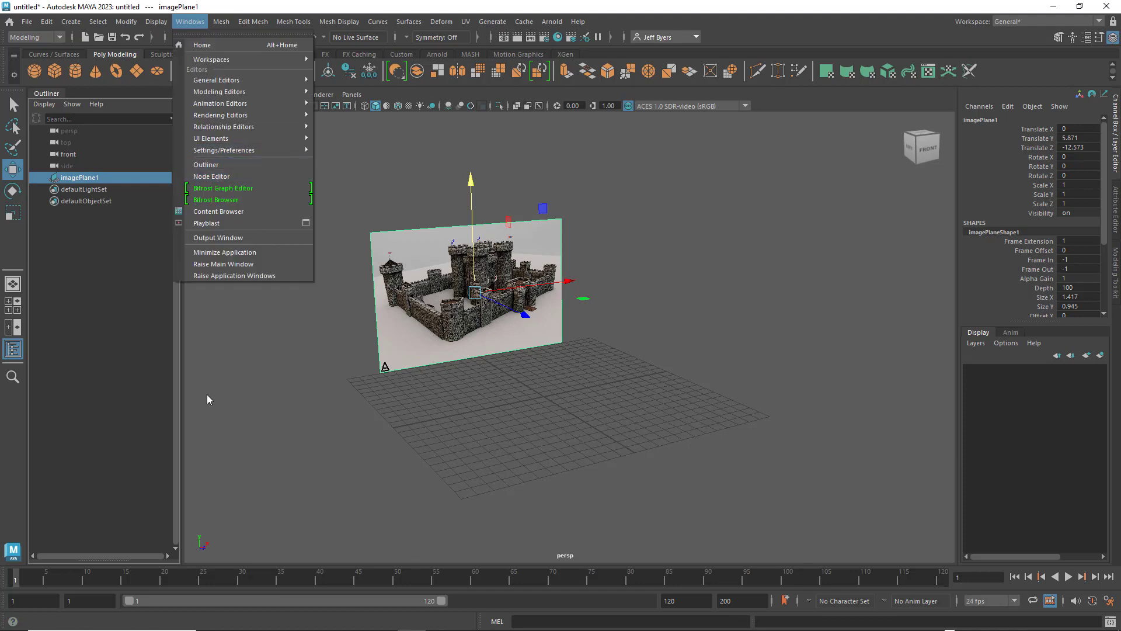
click(221, 370)
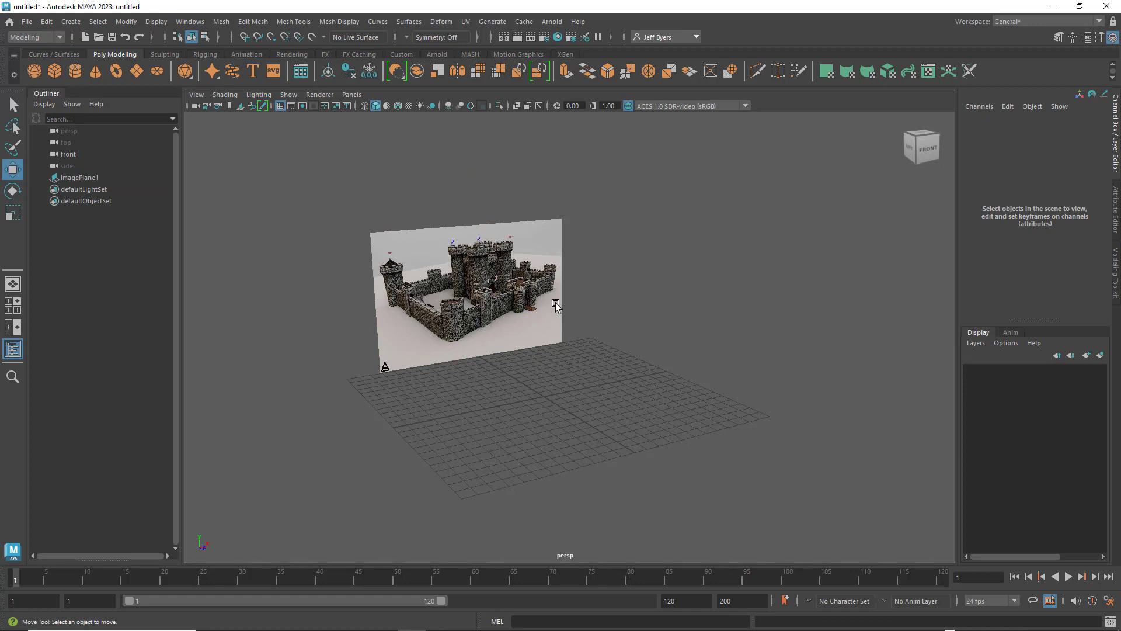
- Select the castle image plane and examine its detailed attributes and its channel values, including the shape's size settings
click(438, 235)
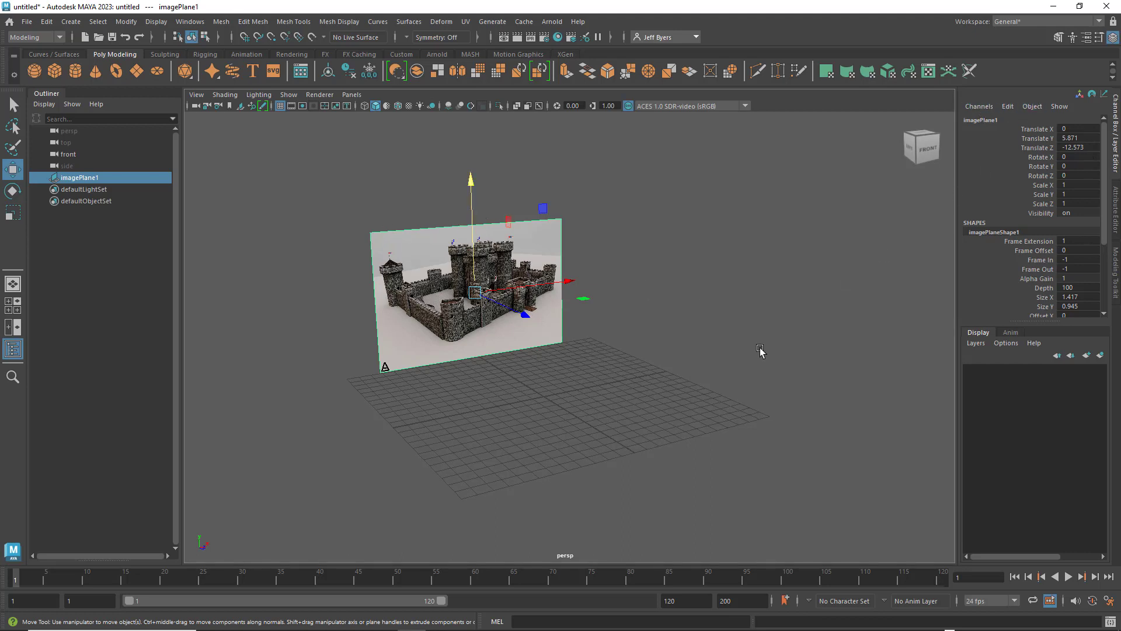
key(ctrl+a)
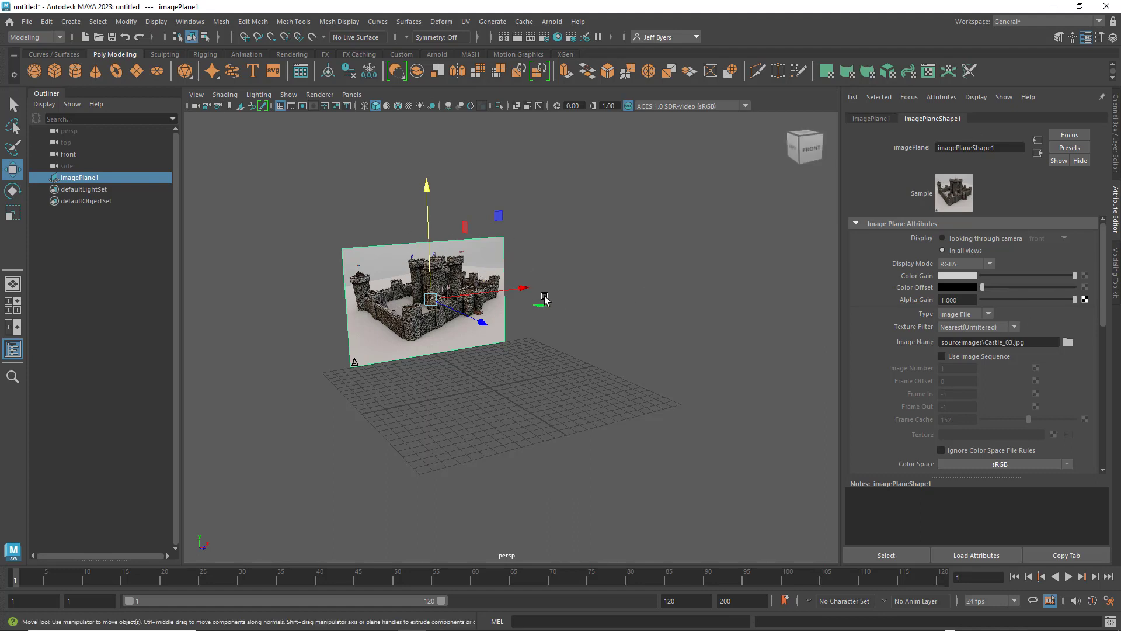
key(ctrl+a)
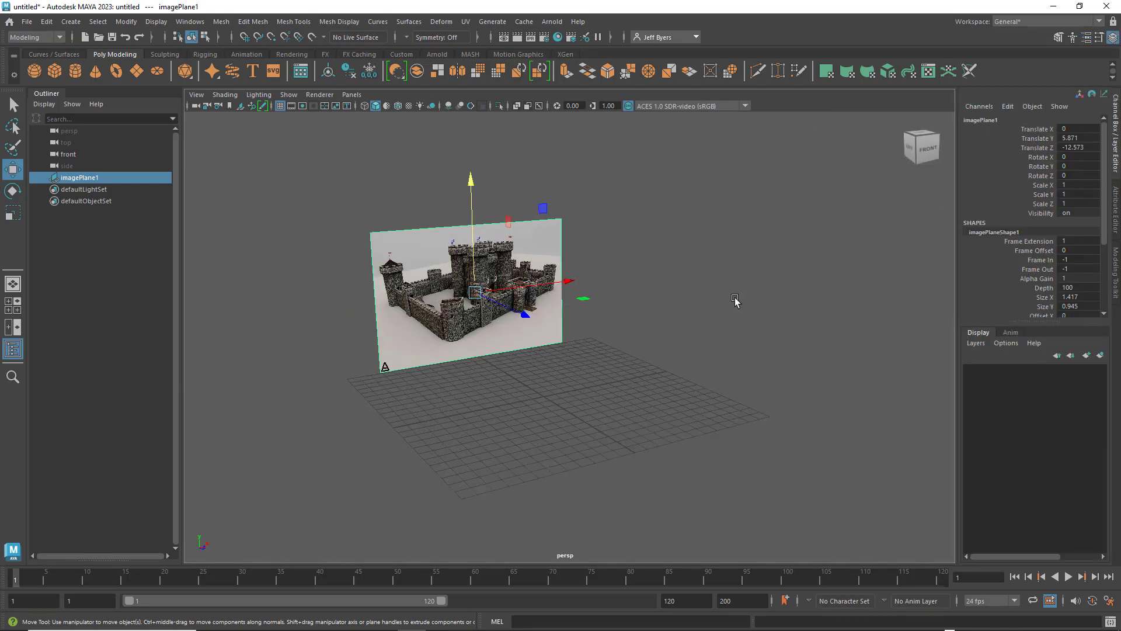
key(ctrl+a)
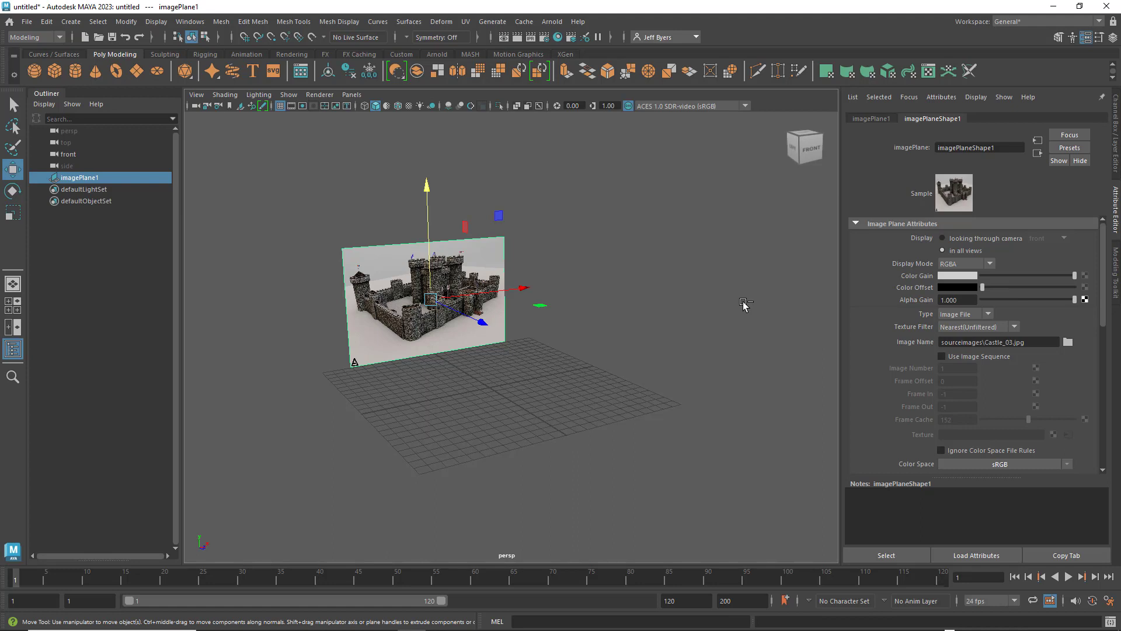
key(ctrl+a)
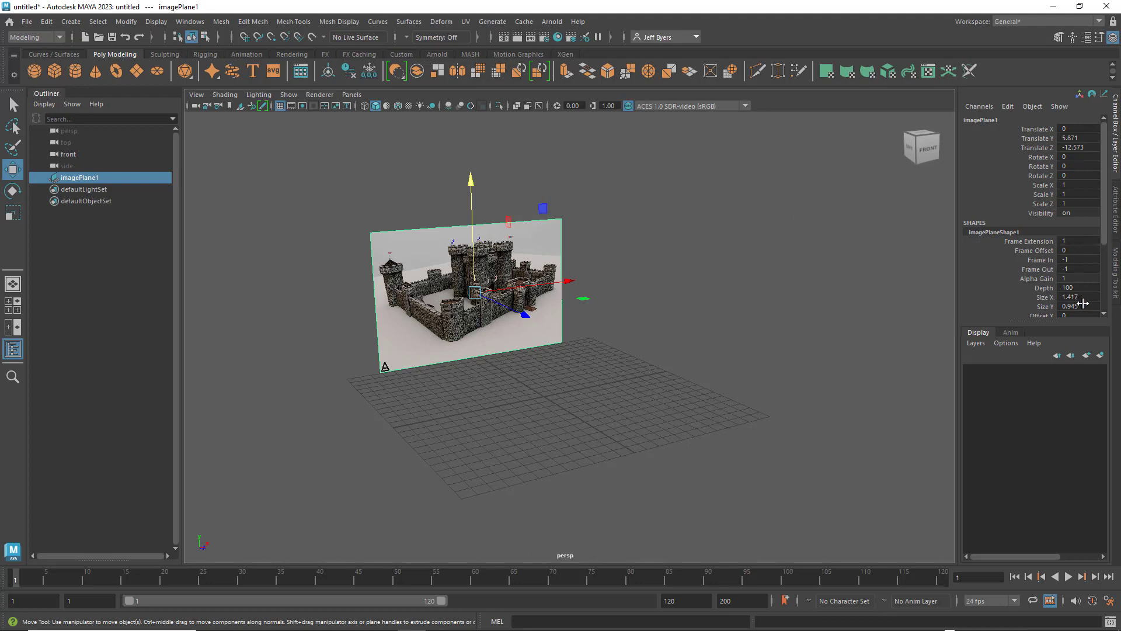
scroll(1052, 302, down, 4)
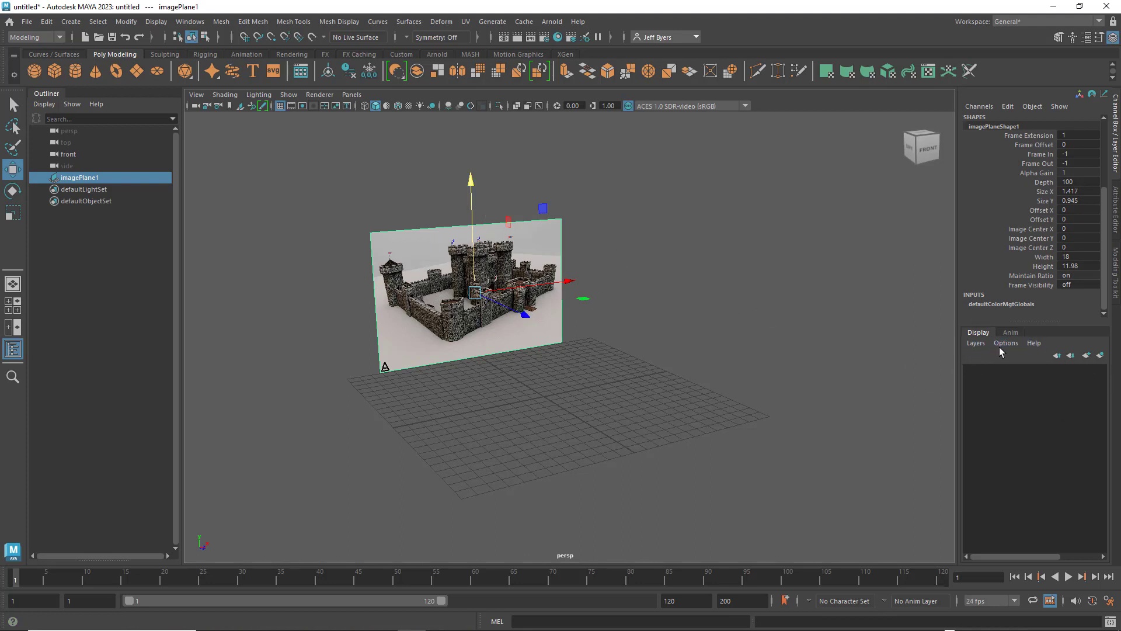
- Create a new display layer from the selected castle image plane
click(974, 344)
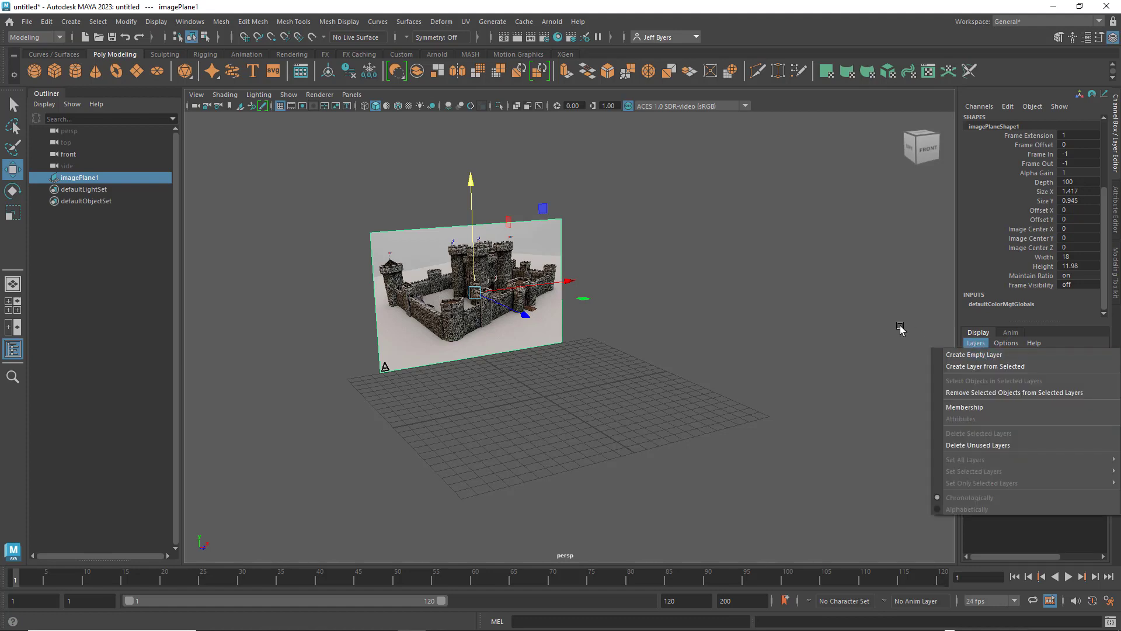
click(900, 326)
click(982, 344)
click(440, 264)
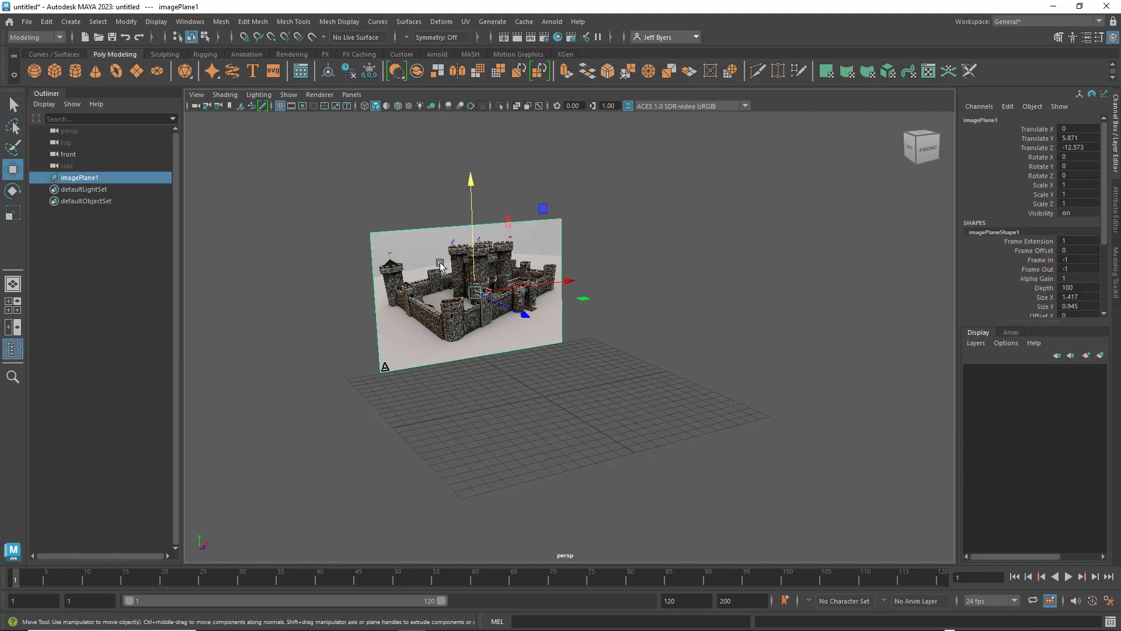
click(1100, 355)
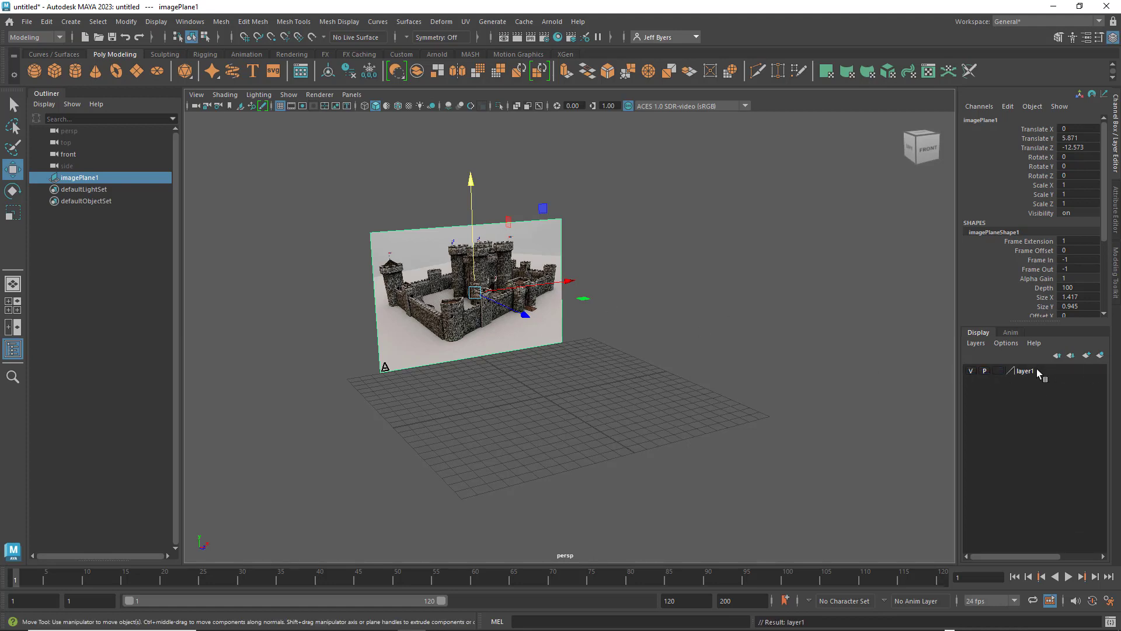
- Try the castle layer's visibility and Template display, set its display type to Reference, and deselect the image plane
click(972, 371)
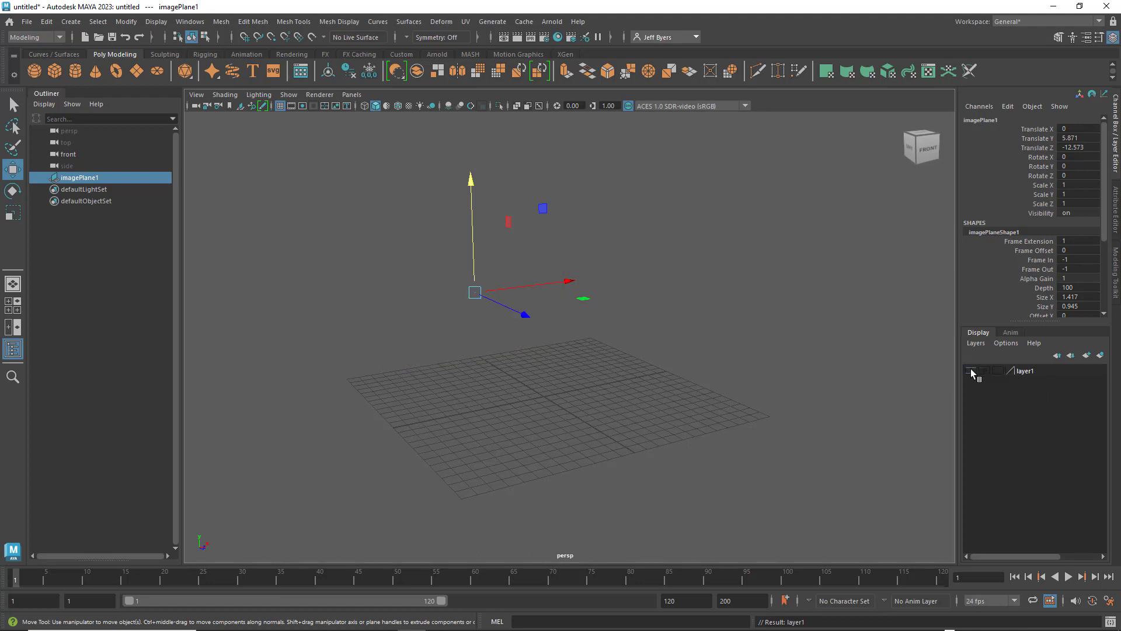
click(971, 371)
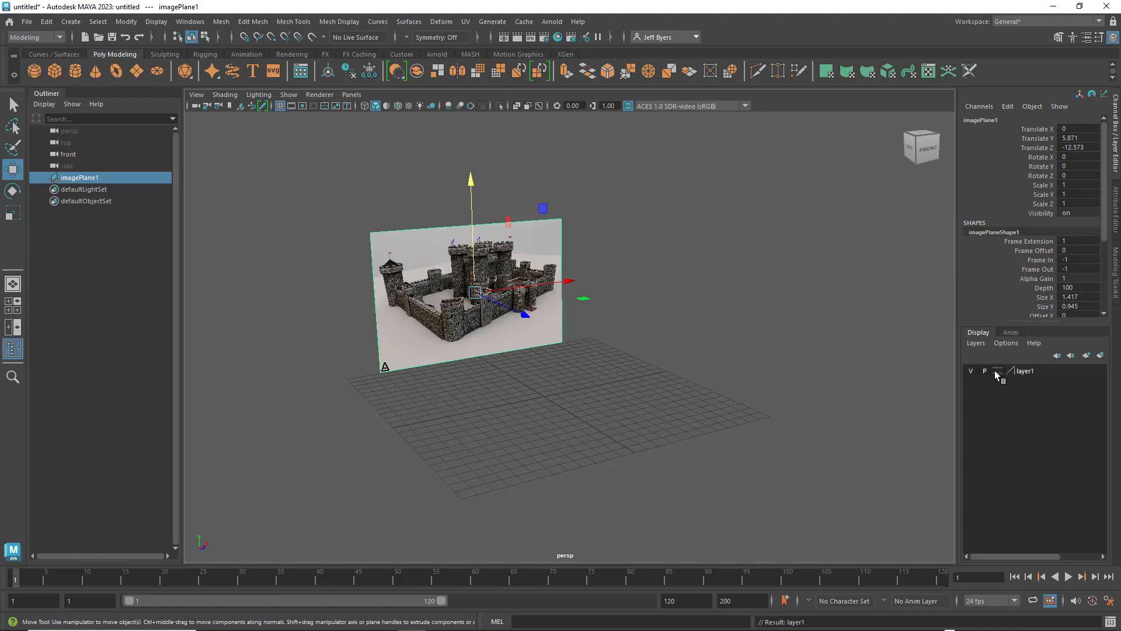
click(997, 371)
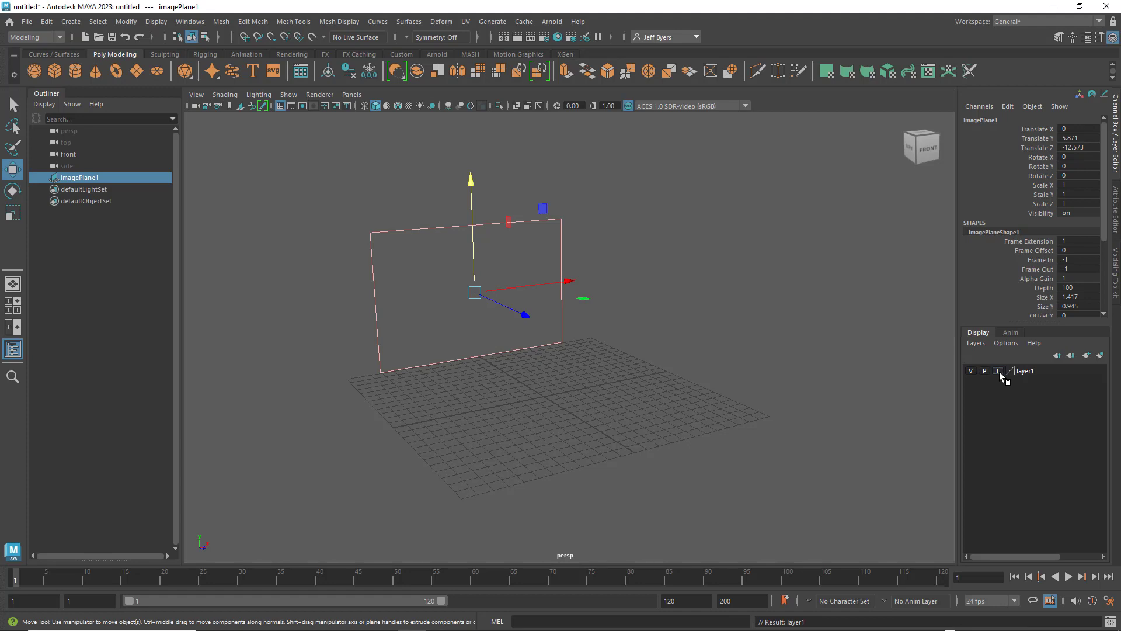
click(997, 372)
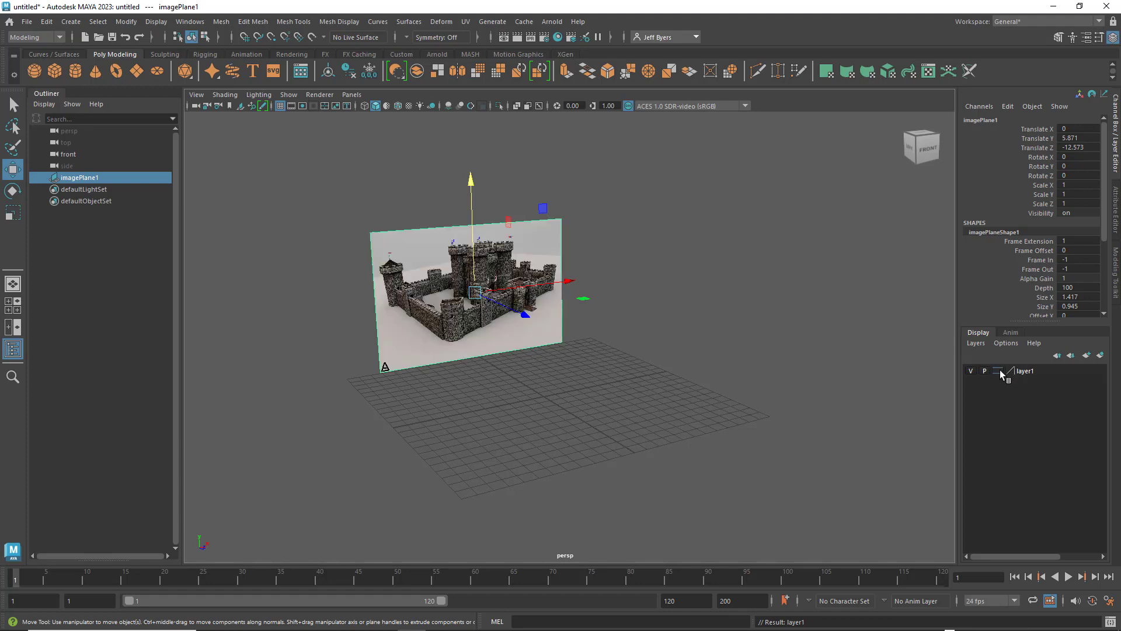
click(1000, 372)
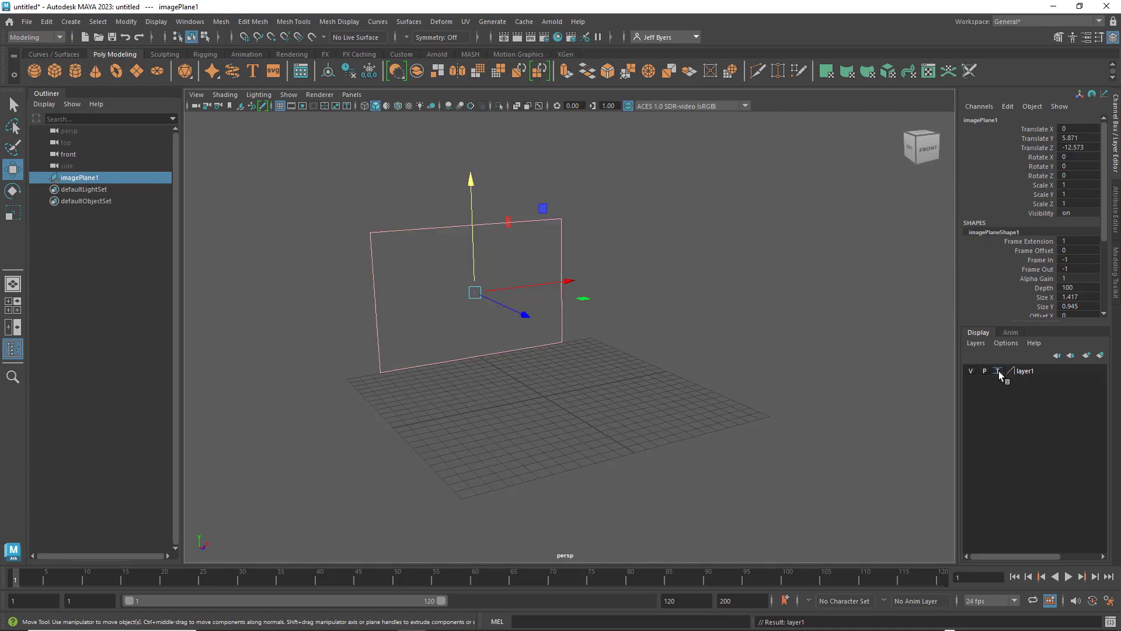
click(998, 370)
click(635, 239)
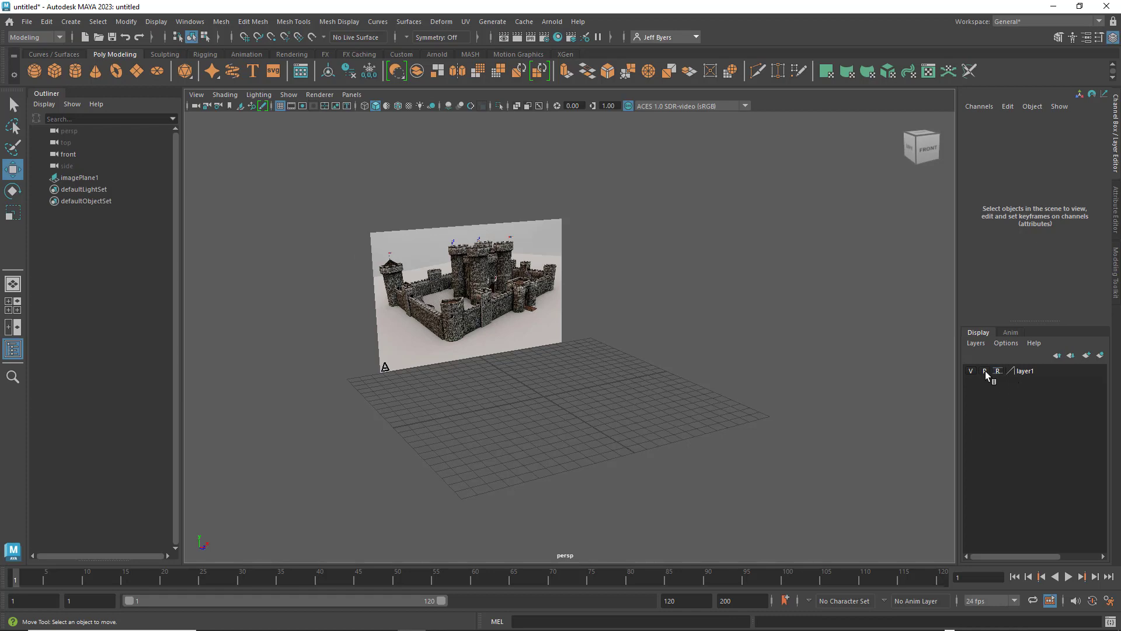
- Hide and show the castle layer three times
click(970, 370)
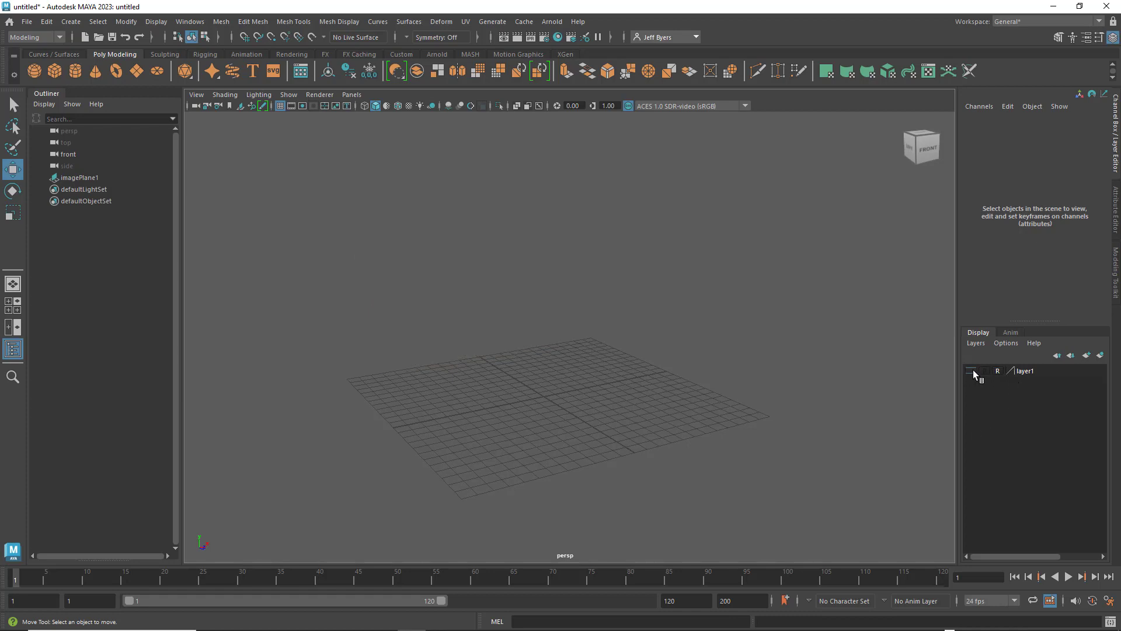
click(971, 371)
click(970, 370)
click(971, 371)
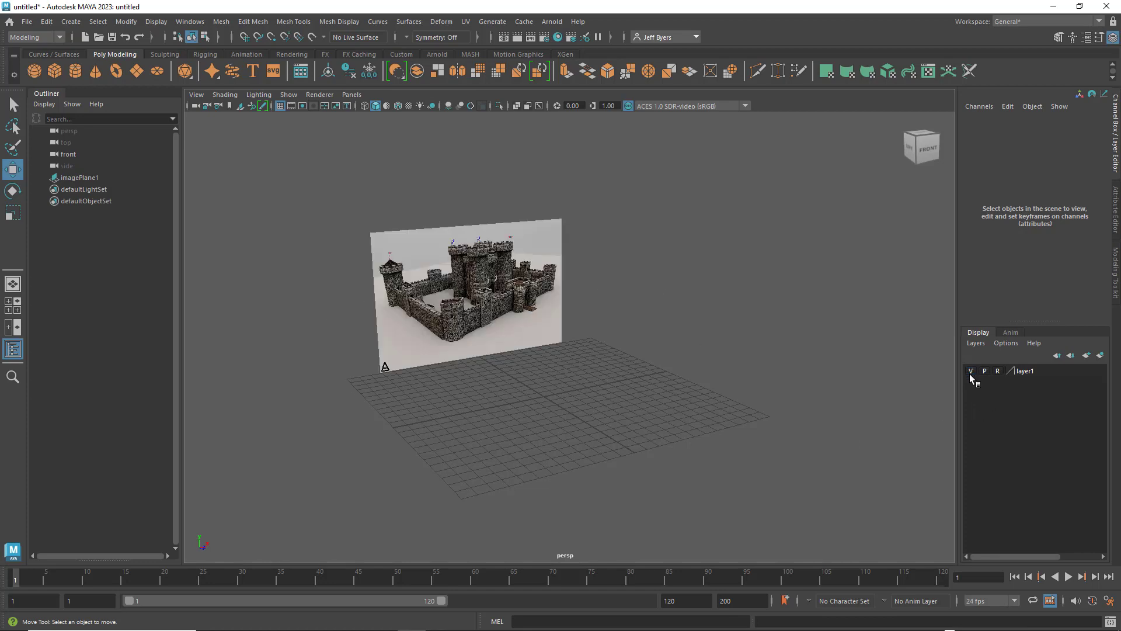
click(970, 371)
click(970, 371)
- Hide the grid in the front view and return to the maximised perspective view
mouse_move(580, 352)
alt+mouse_down()
mouse_move(565, 352)
mouse_move(587, 351)
alt+mouse_up()
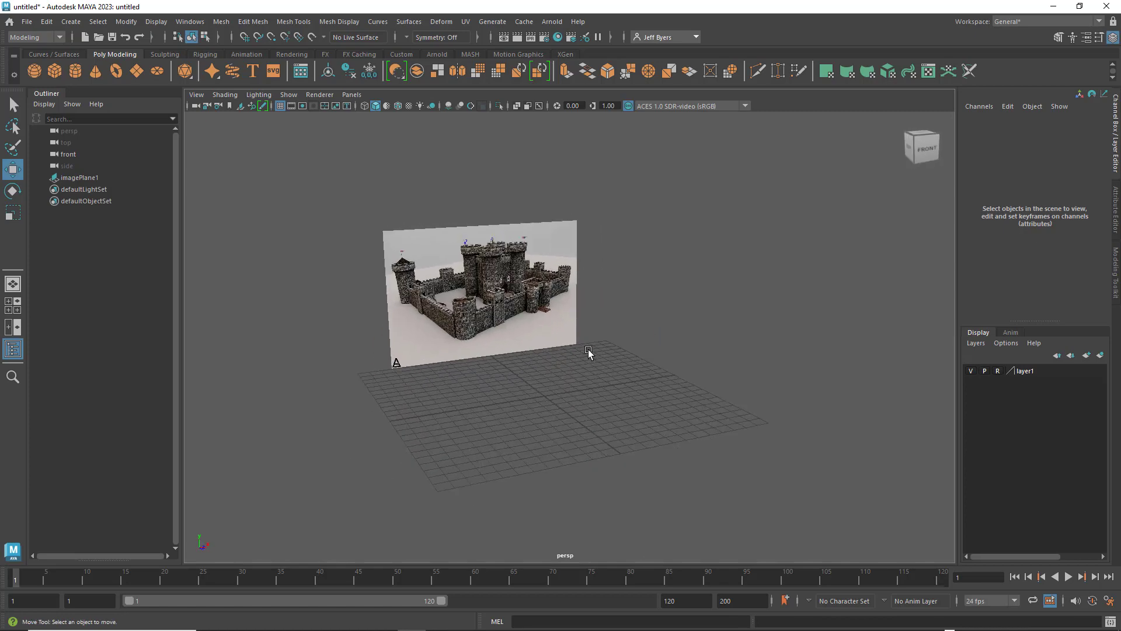
key(space)
key(space)
key(space)
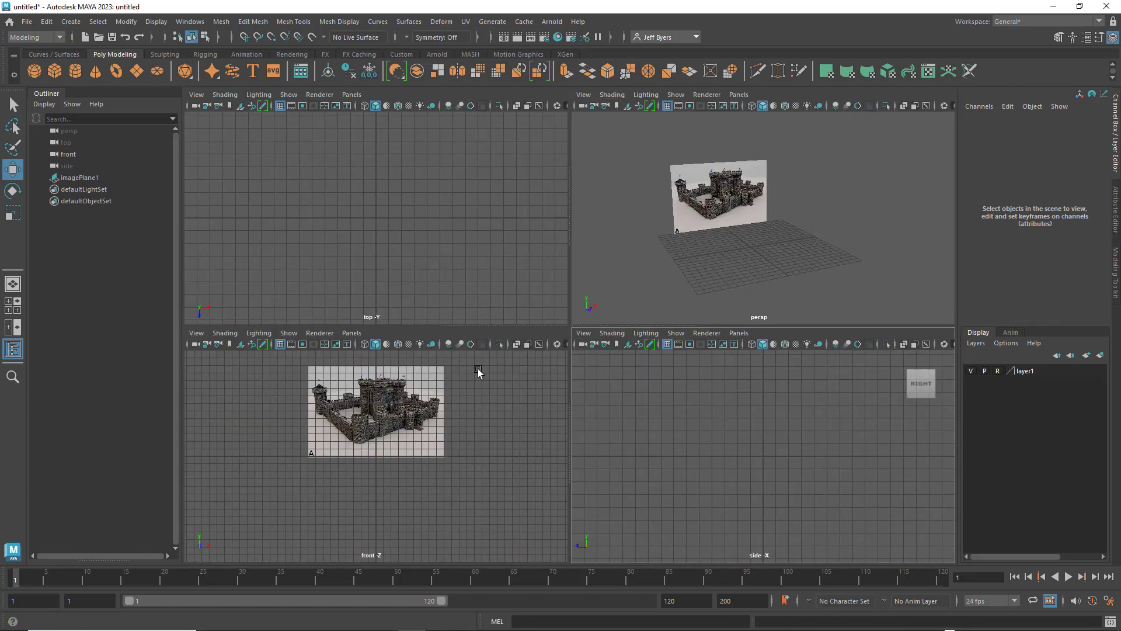
key(space)
alt+drag(557, 327, 589, 334)
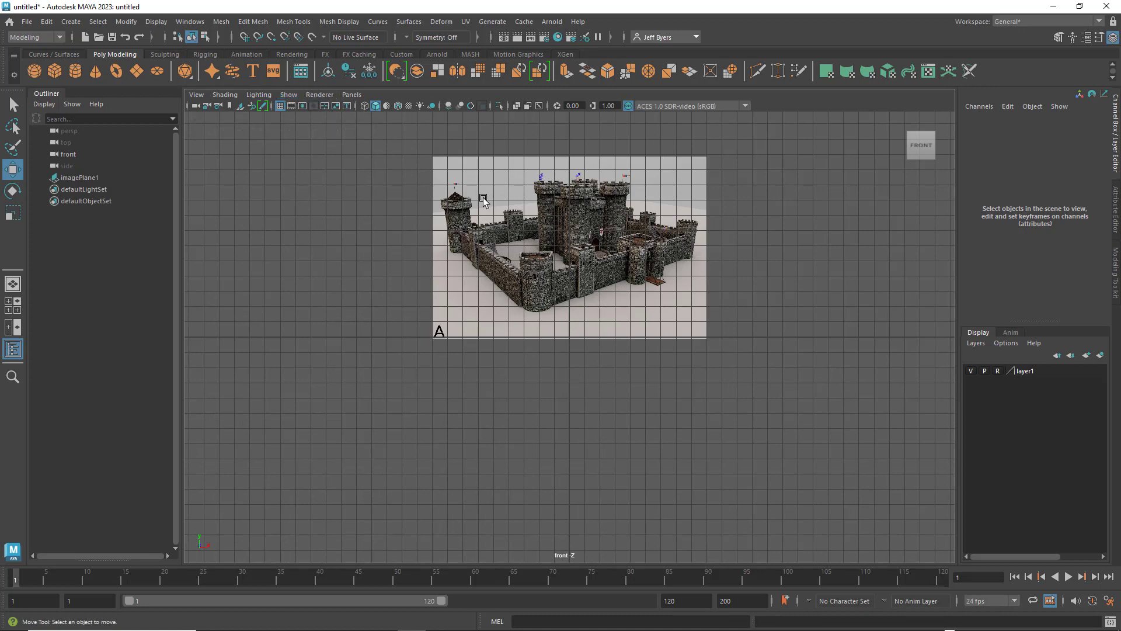
click(288, 95)
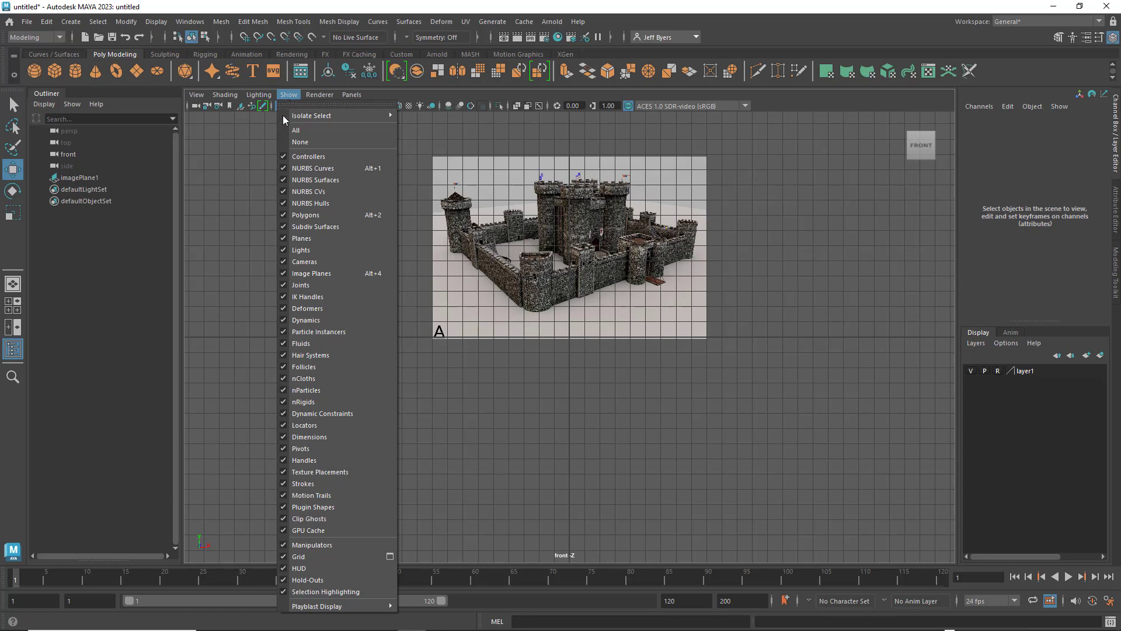
click(299, 557)
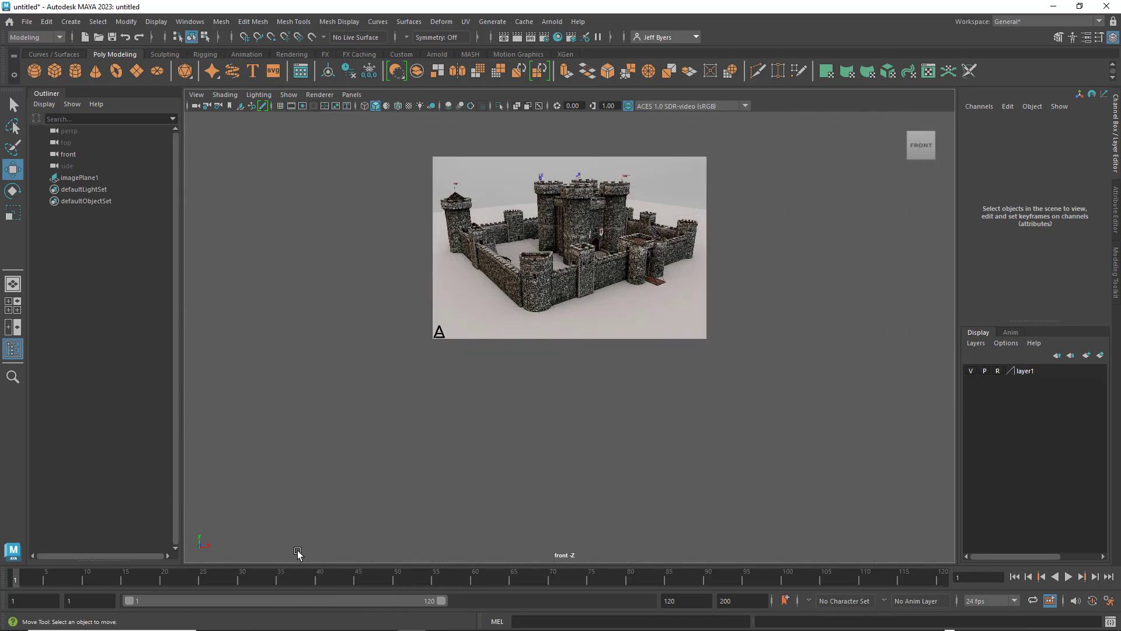
key(space)
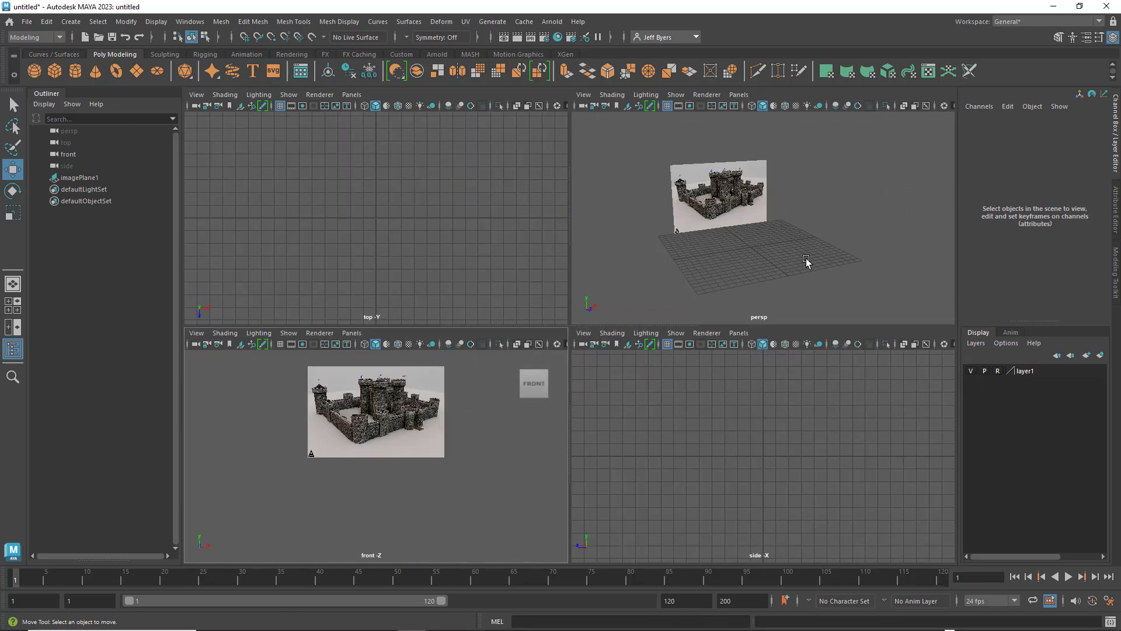
key(space)
alt+drag(663, 333, 723, 334)
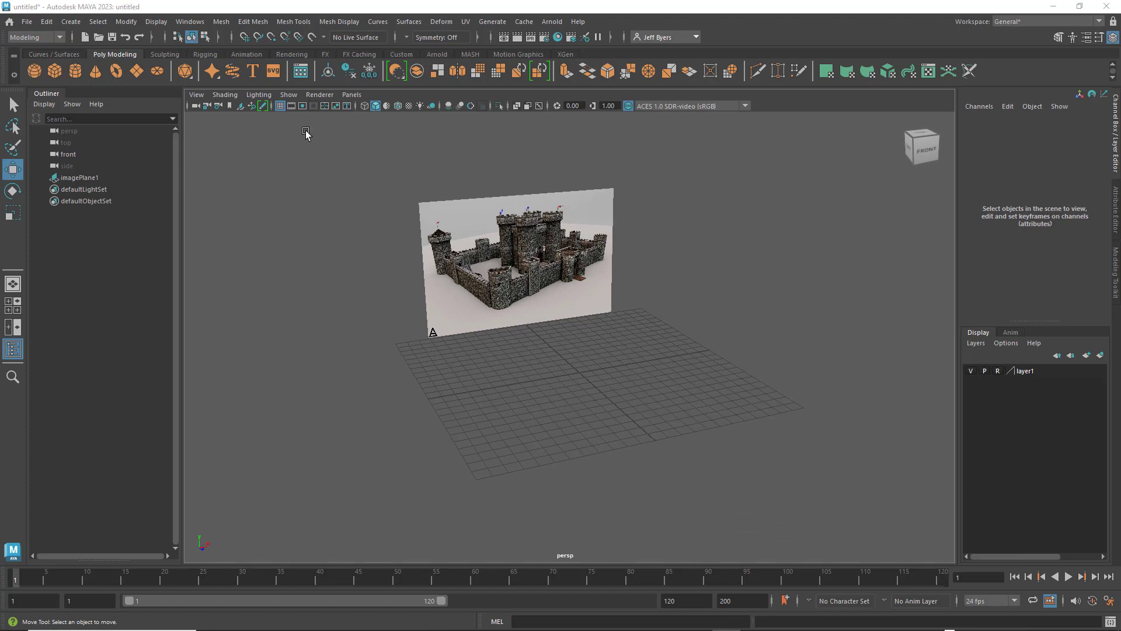
- Save the scene in the project's scenes folder as Maya Binary, with a file name of the author's name followed by _Castle_Start
click(23, 23)
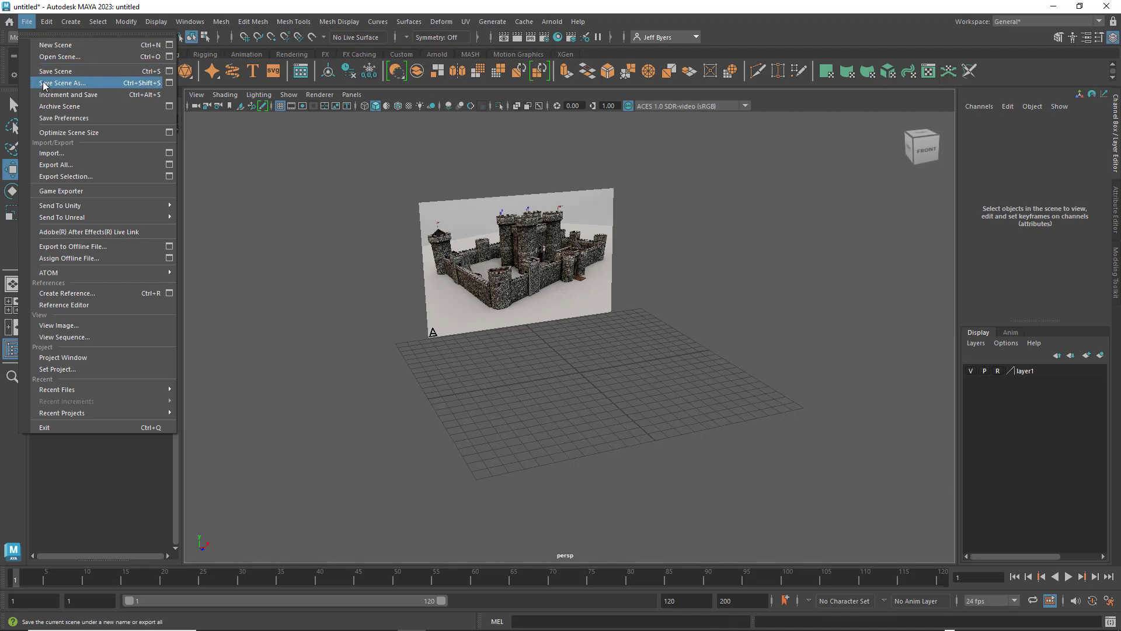
click(34, 77)
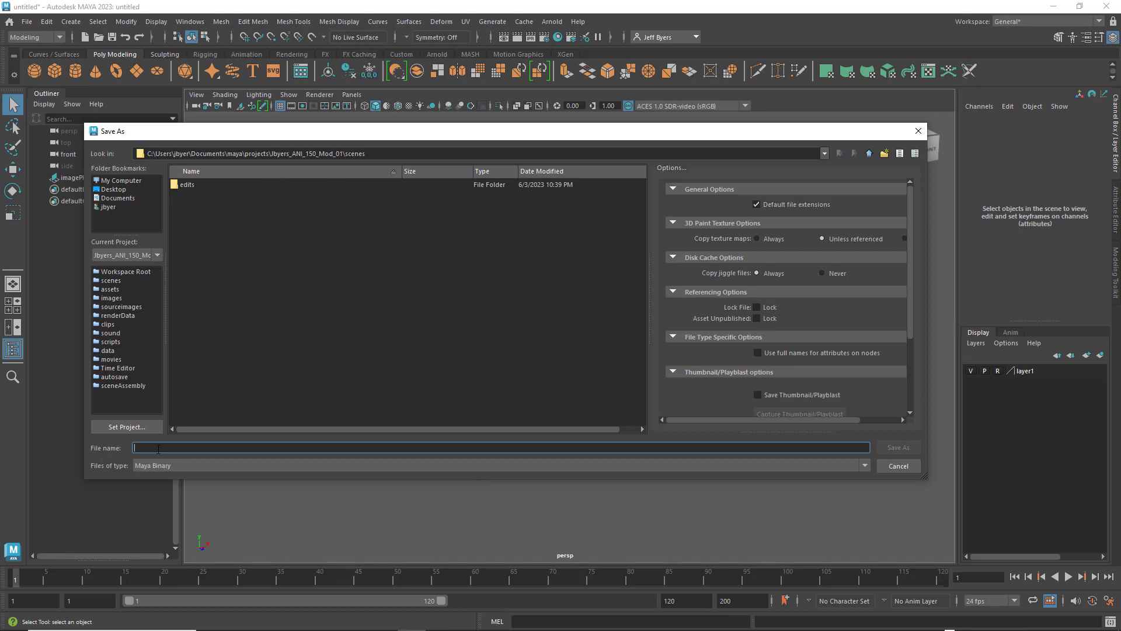
text(JByers_)
click(194, 469)
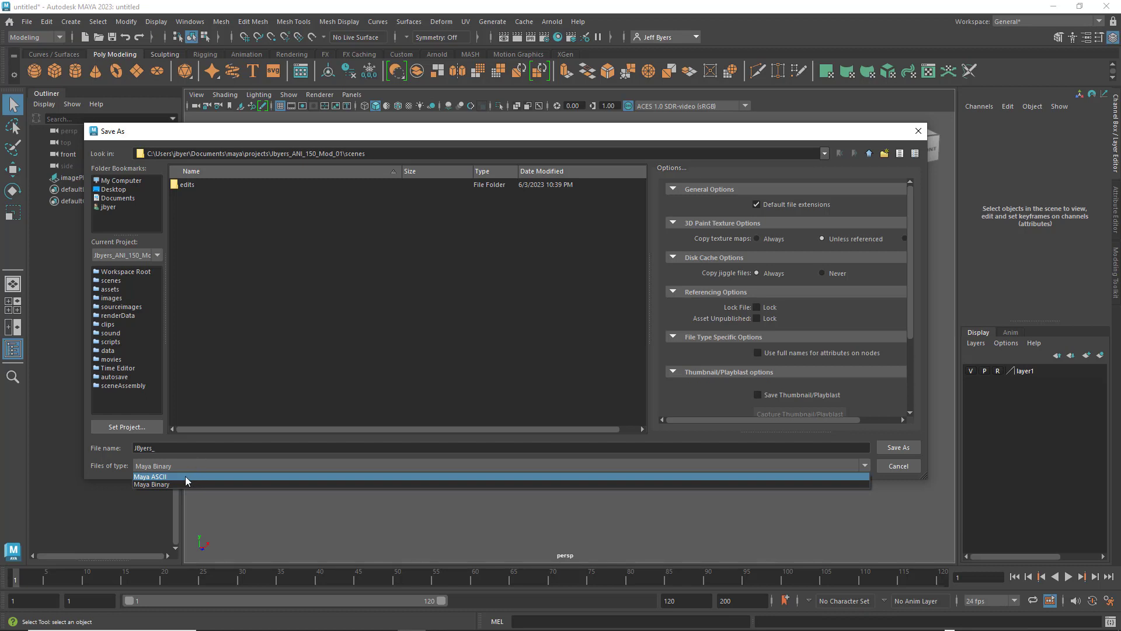
click(185, 477)
click(178, 466)
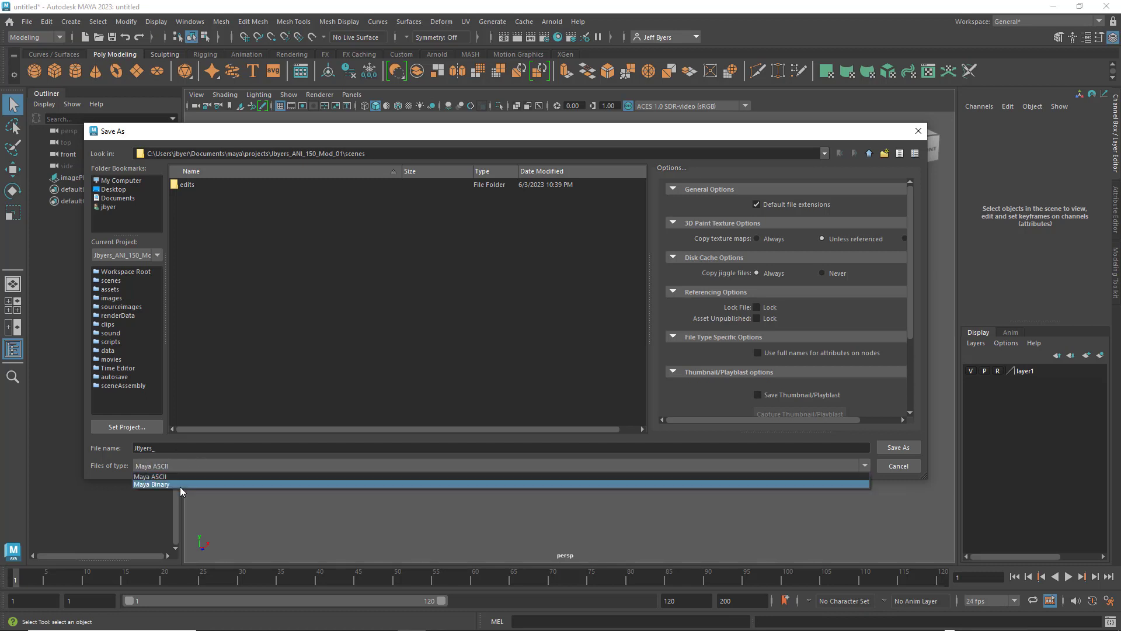
click(179, 486)
click(178, 466)
click(167, 485)
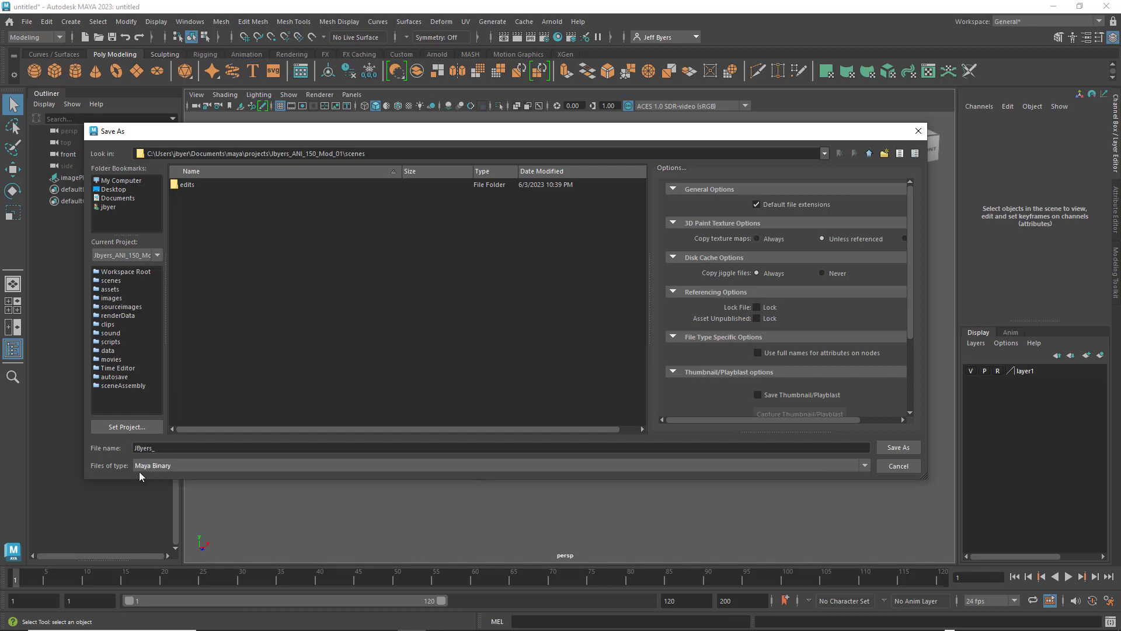
click(161, 447)
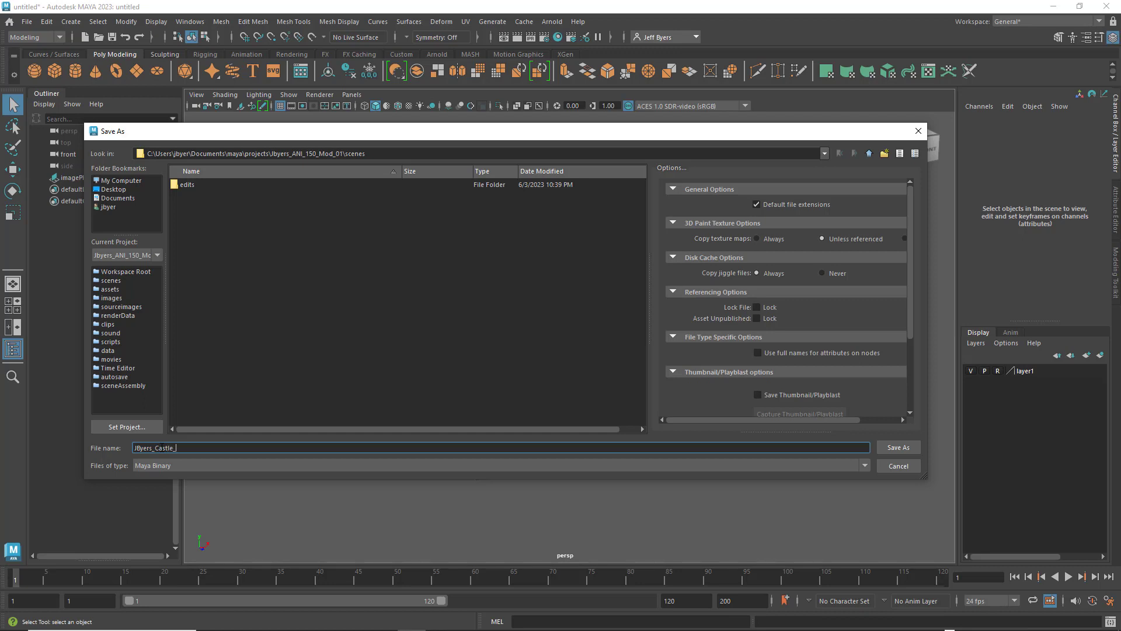
text(Castle_Start)
click(902, 448)
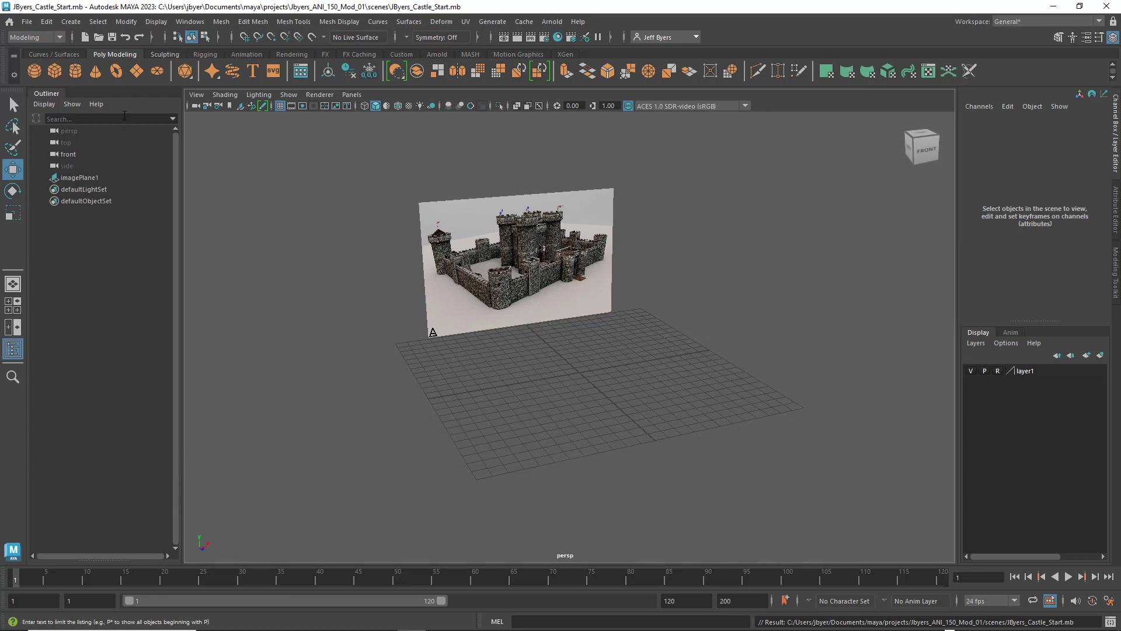
- Save a numbered version of the scene under a new name by adding _01 to the end of the current file name
click(27, 22)
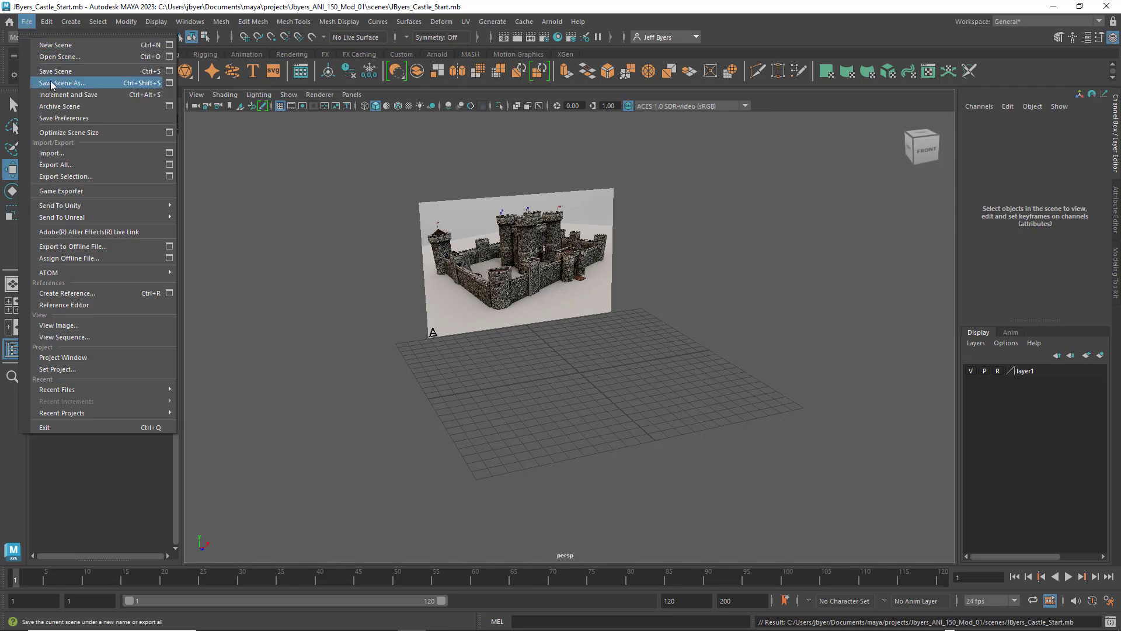
click(58, 79)
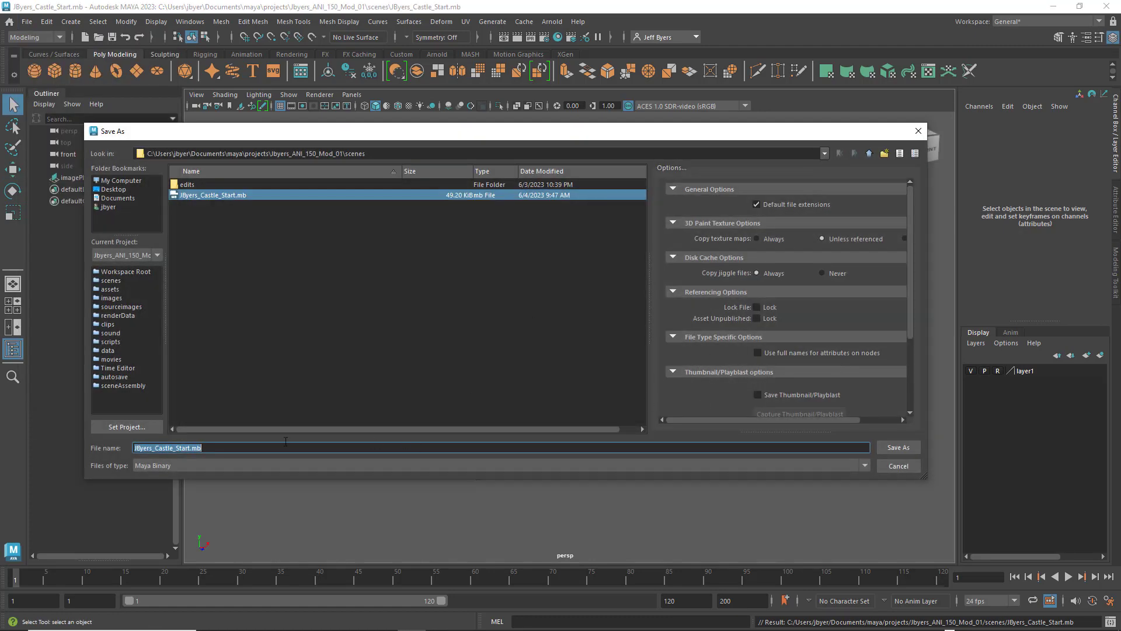
click(213, 447)
click(189, 447)
text(_)
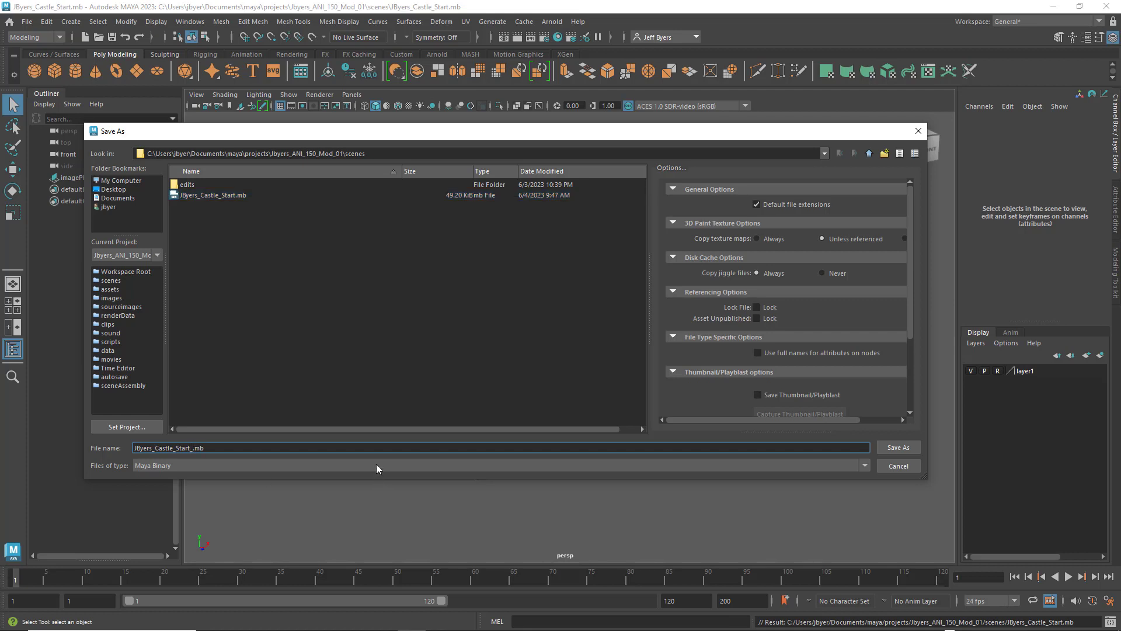
text(01)
click(903, 448)
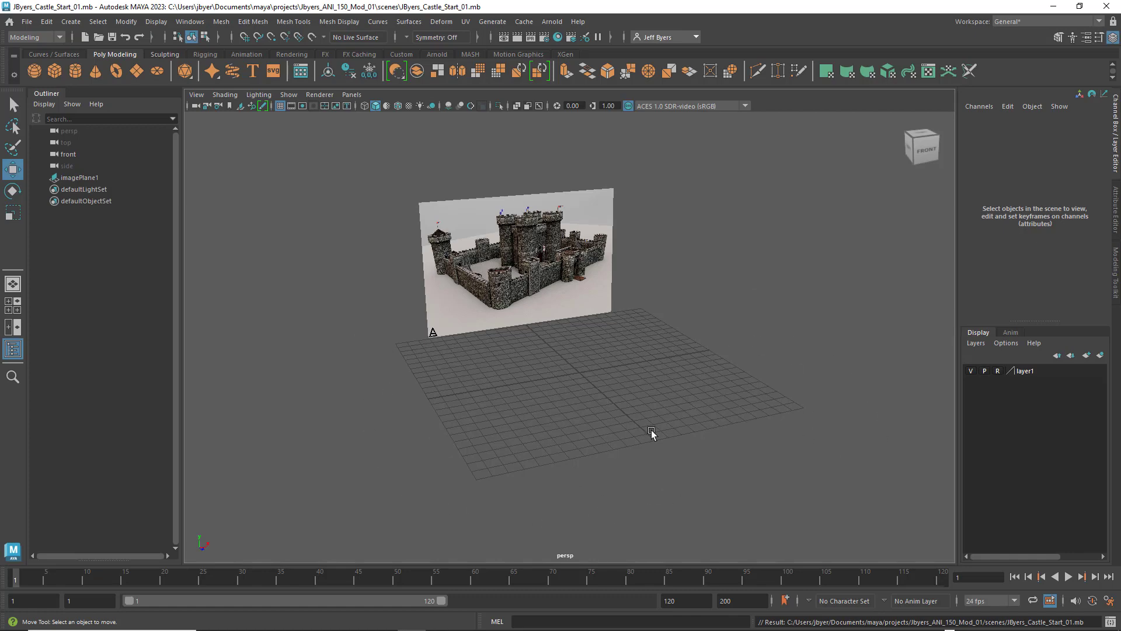
- Bring the perspective view closer to the grid in front of the castle image
alt+drag(650, 430, 615, 412)
scroll(619, 406, up, 5)
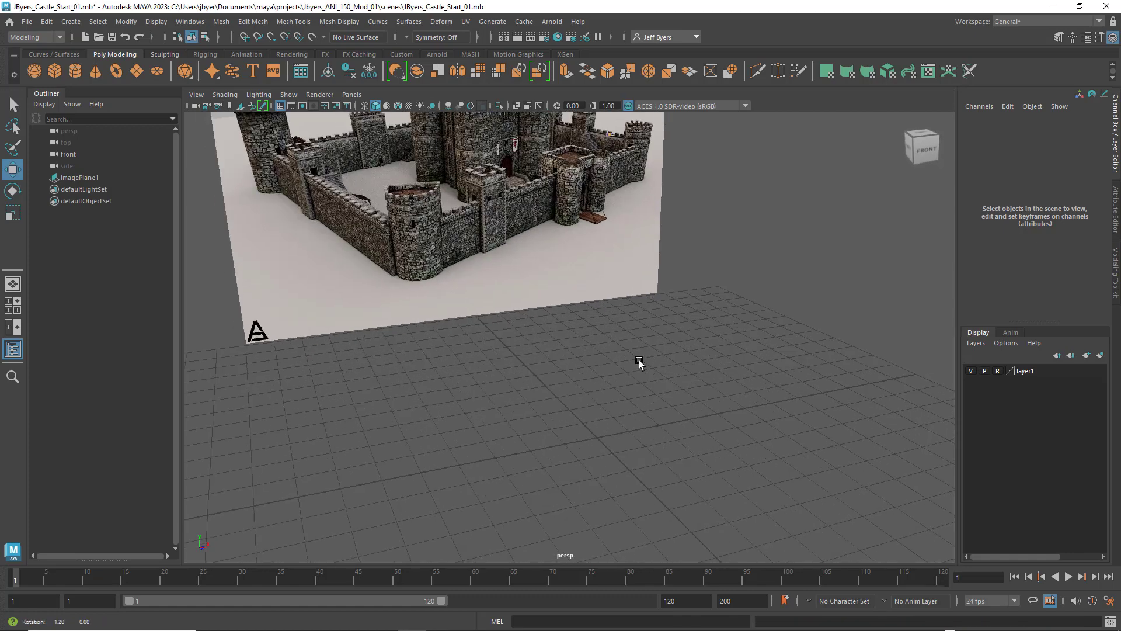